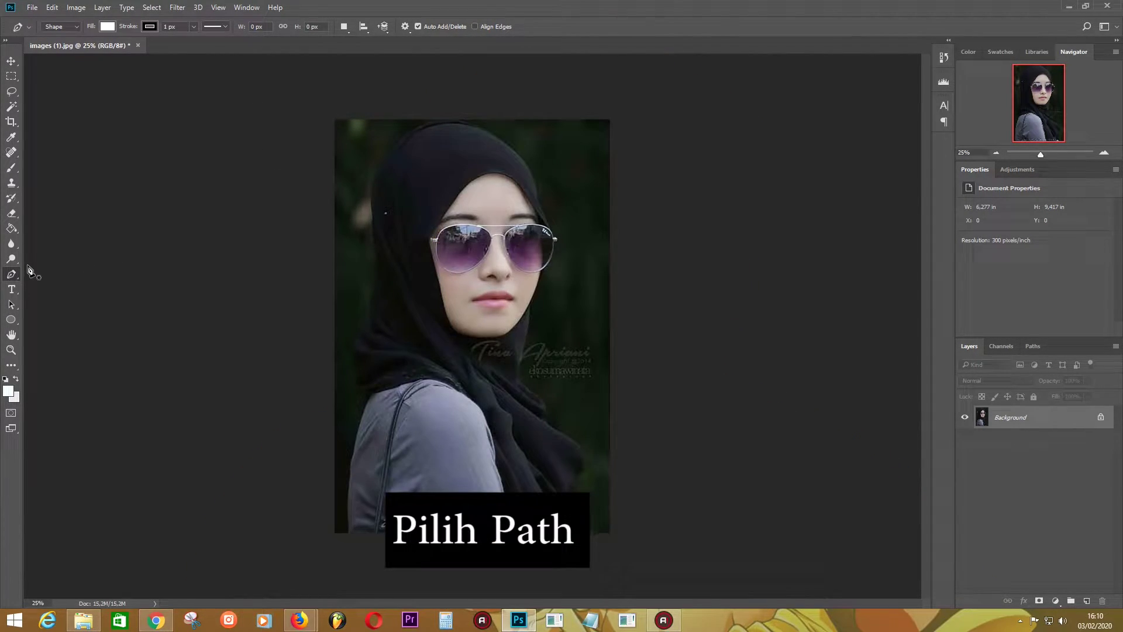
Choose the standard Pen tool in Shape mode with a white fill and 1 px black stroke.
right_click(15, 275)
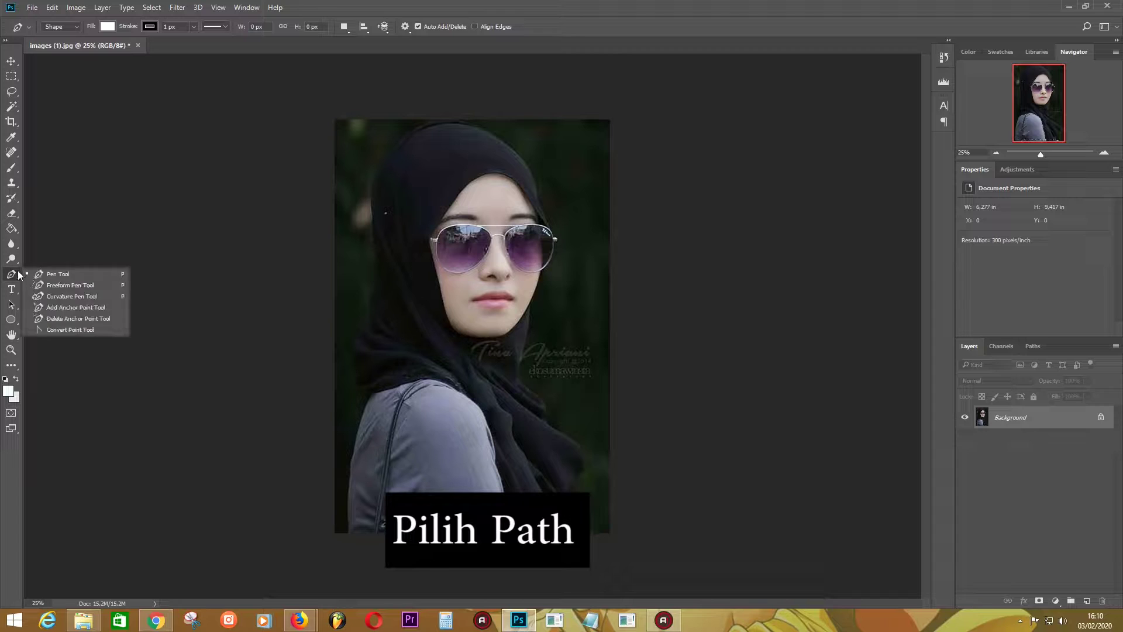
left_click(62, 274)
left_click(103, 25)
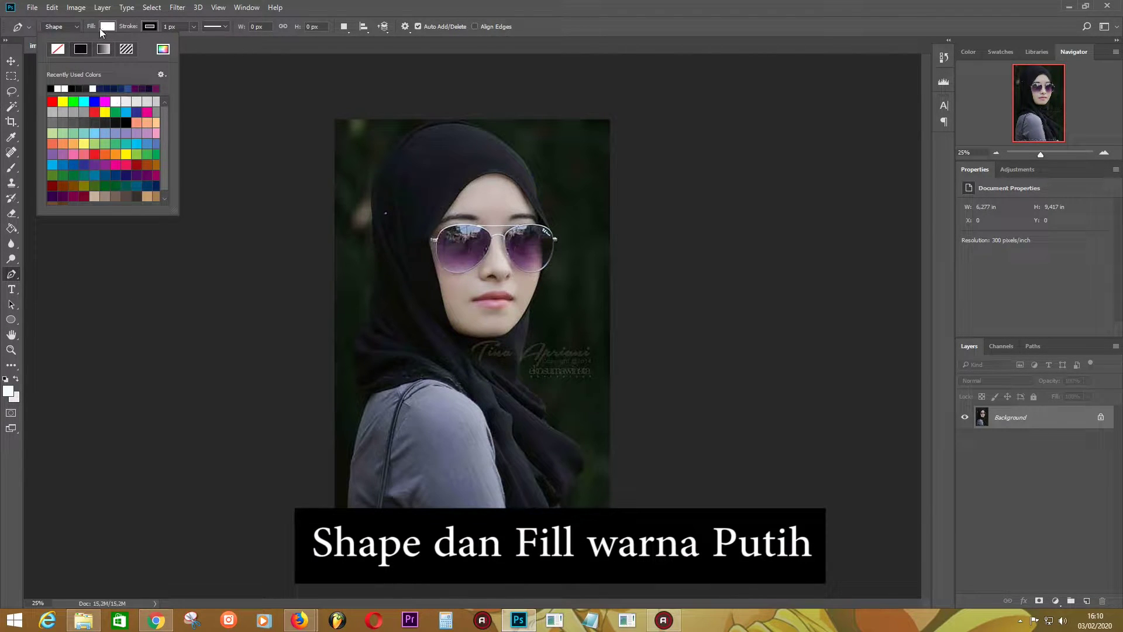
left_click(133, 27)
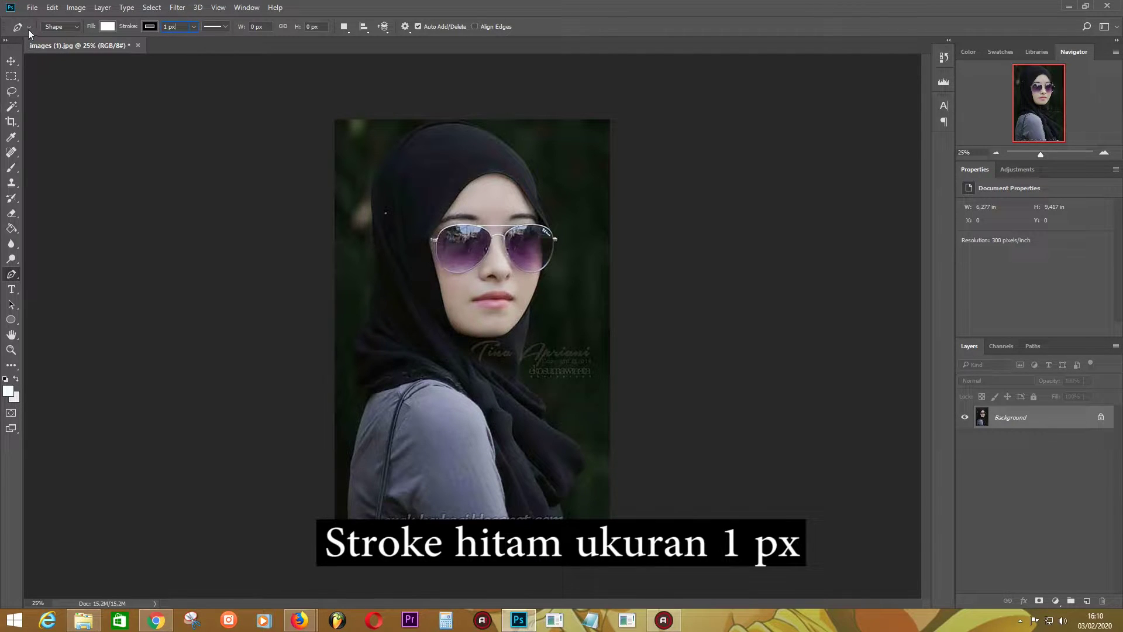
Set the image resolution to 300 pixels/inch in Image Size, then return to the Pen tool.
left_click(76, 7)
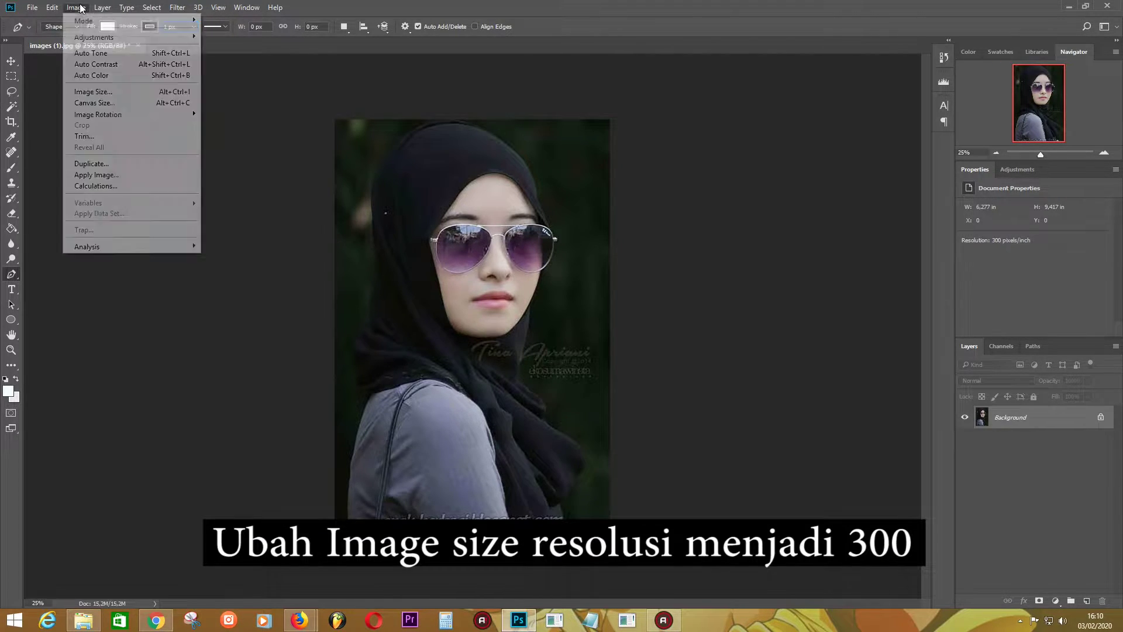
left_click(97, 92)
left_click_drag(636, 246, 609, 249)
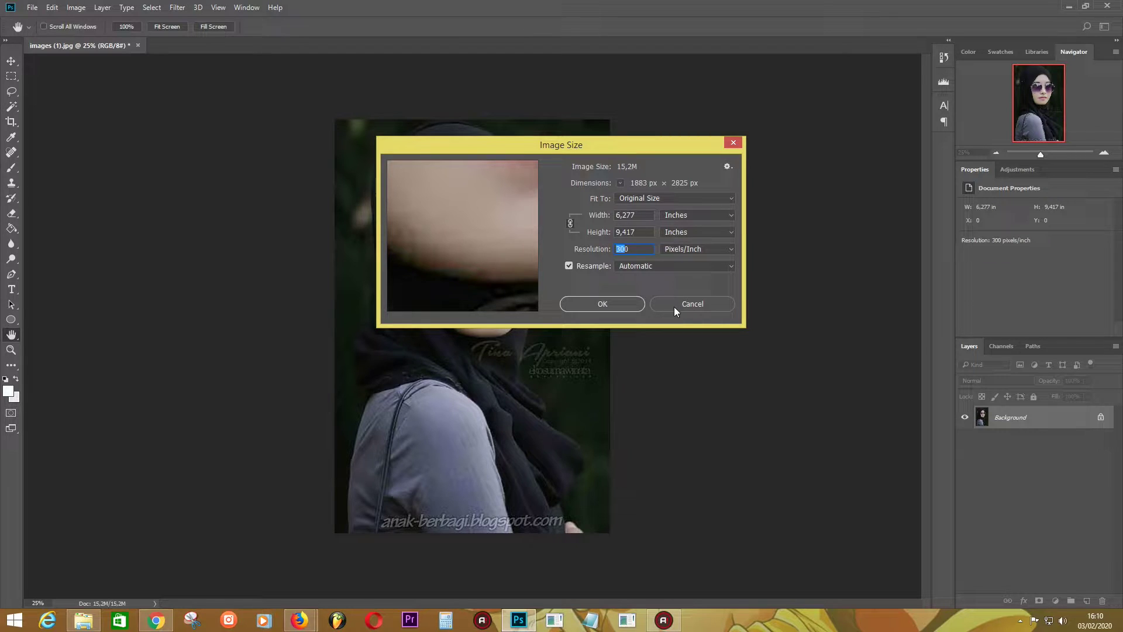
left_click(628, 304)
key("p")
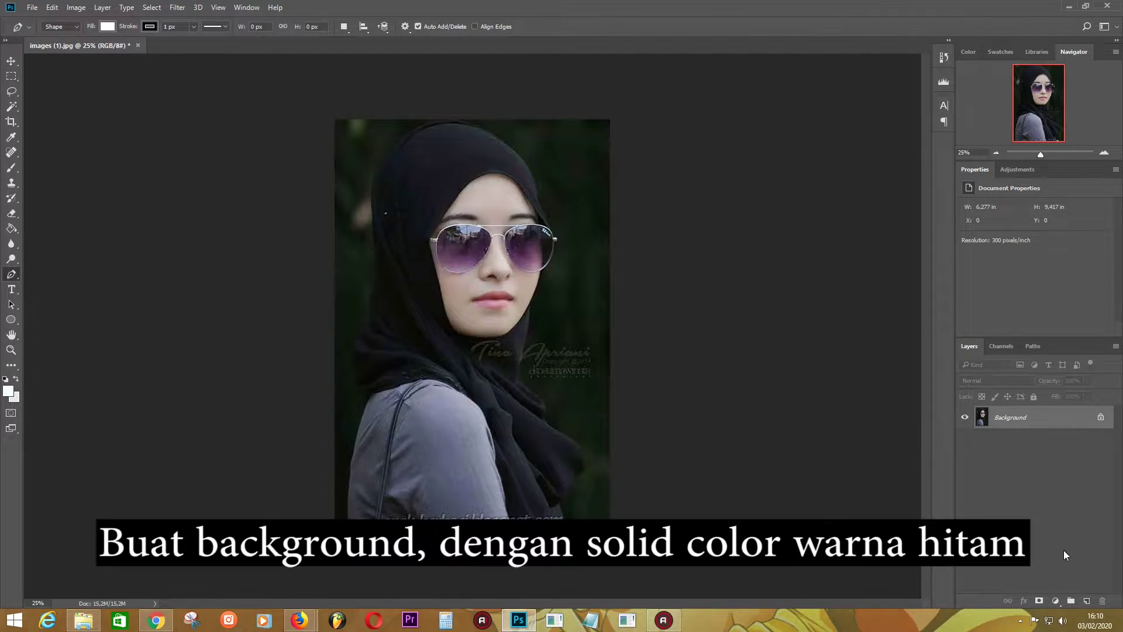
Add a black Solid Color fill layer.
left_click(1056, 601)
left_click(1074, 350)
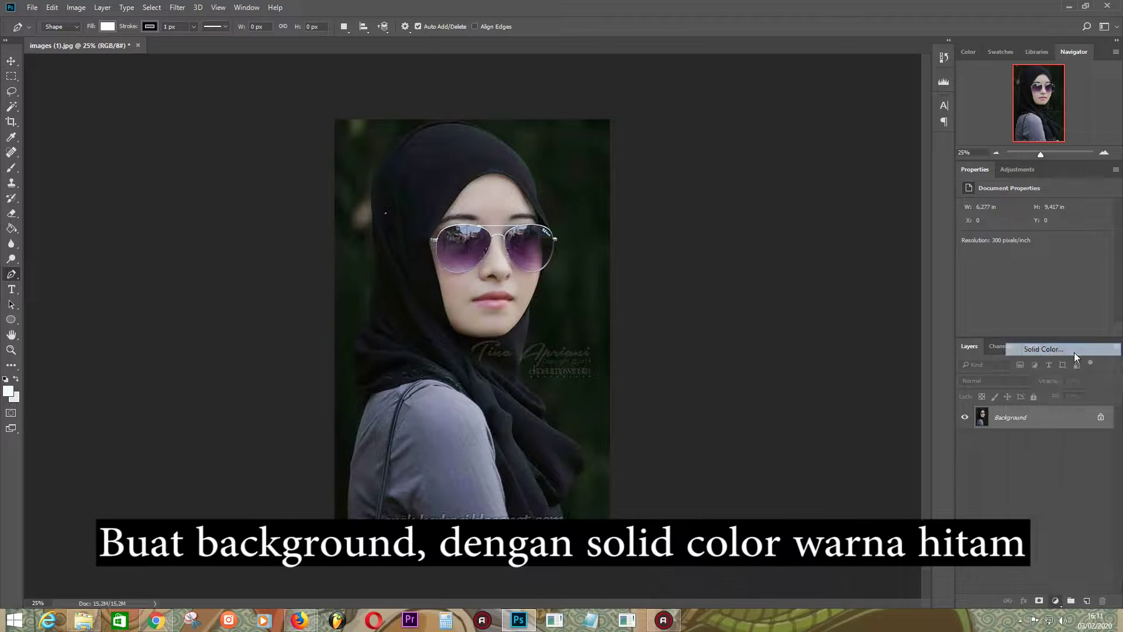
left_click_drag(810, 295, 818, 457)
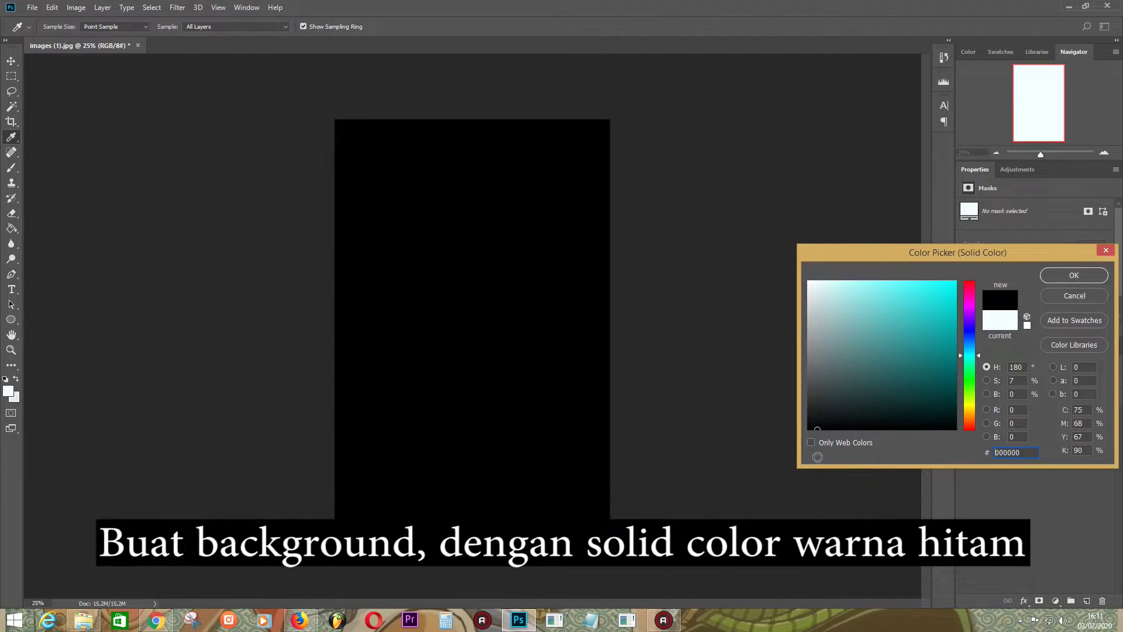
left_click(1075, 275)
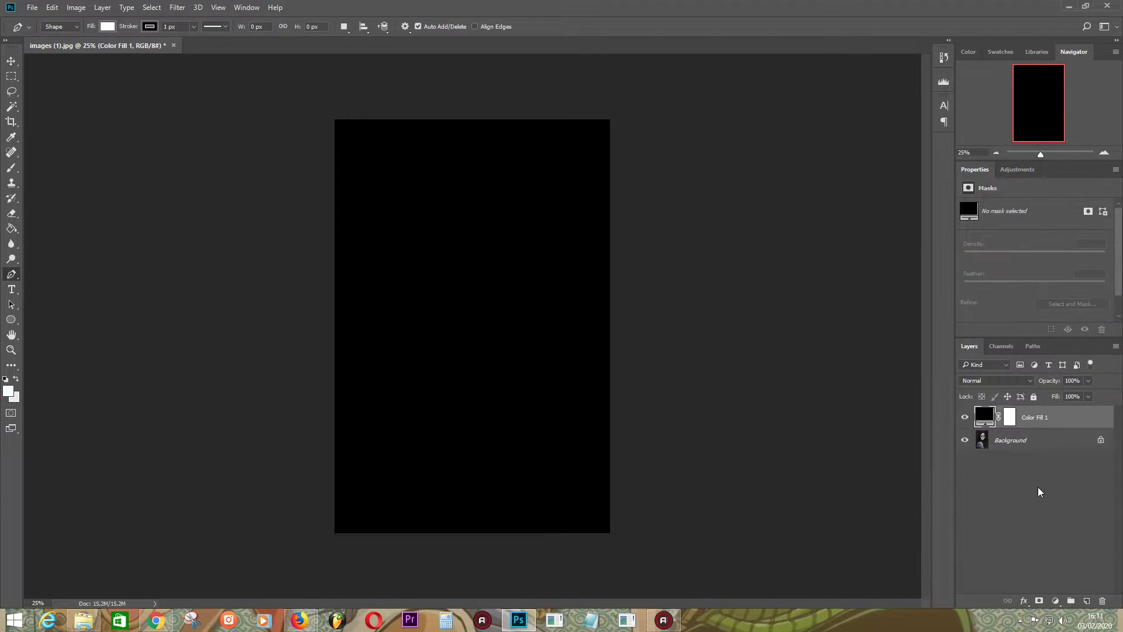
Duplicate the Background above Color Fill 1 and set the path operation to New Layer.
left_click(1033, 444)
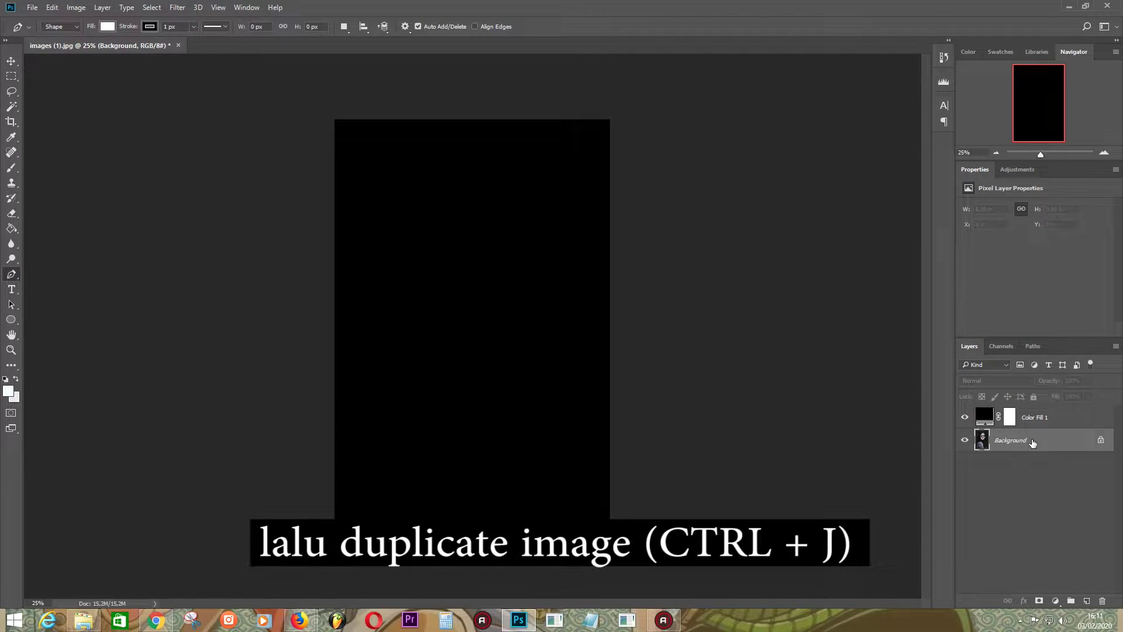
key("ctrl+j")
left_click_drag(1032, 444, 1037, 417)
left_click(1037, 440)
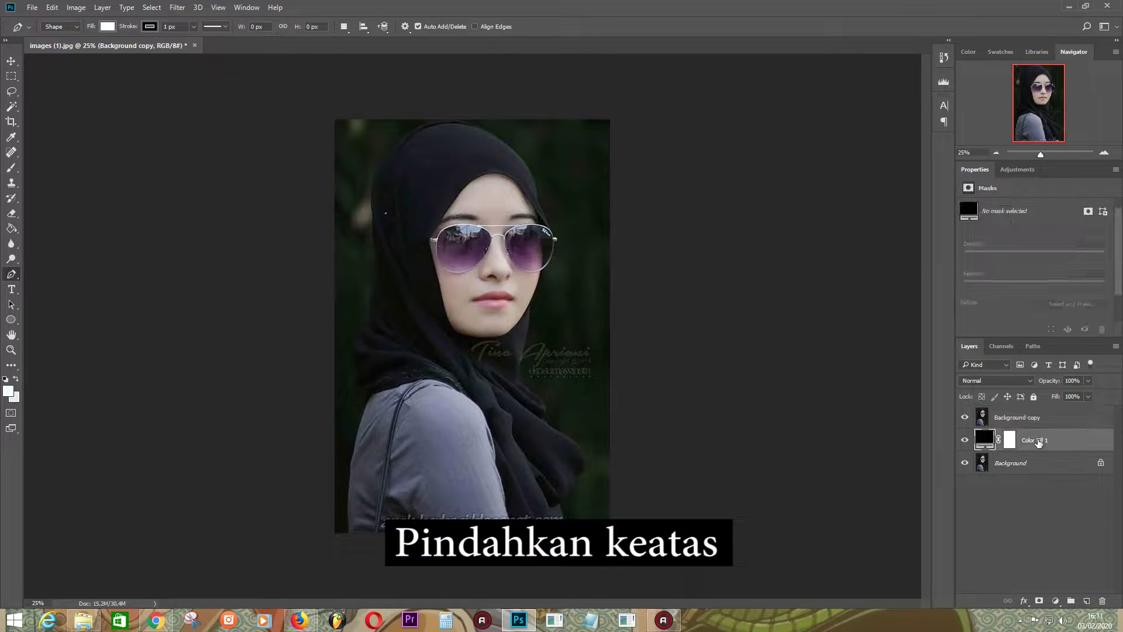
left_click(1032, 425)
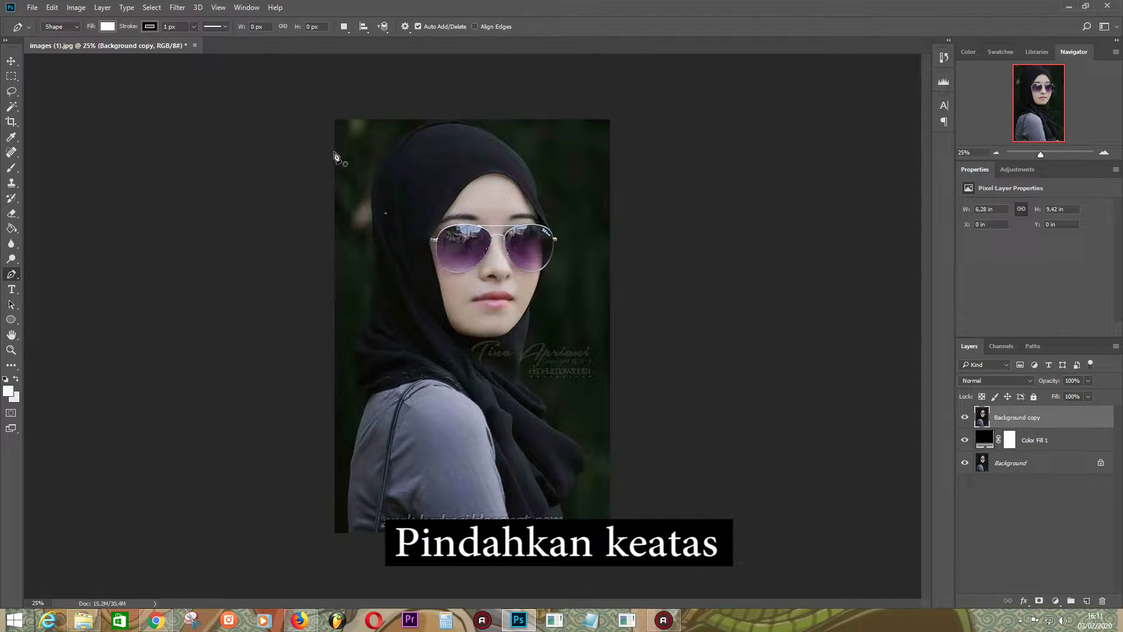
left_click(351, 33)
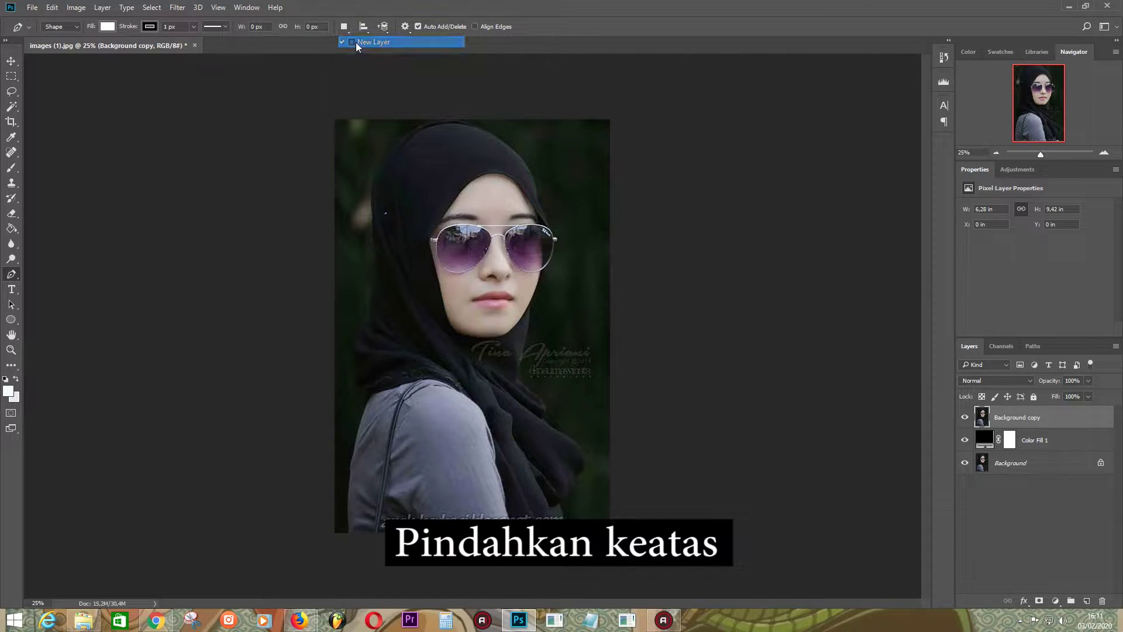
Start the outline up the hijab's left edge and place Shape 1 below Background copy.
scroll(483, 338, "up", 1)
scroll(440, 271, "up", 1)
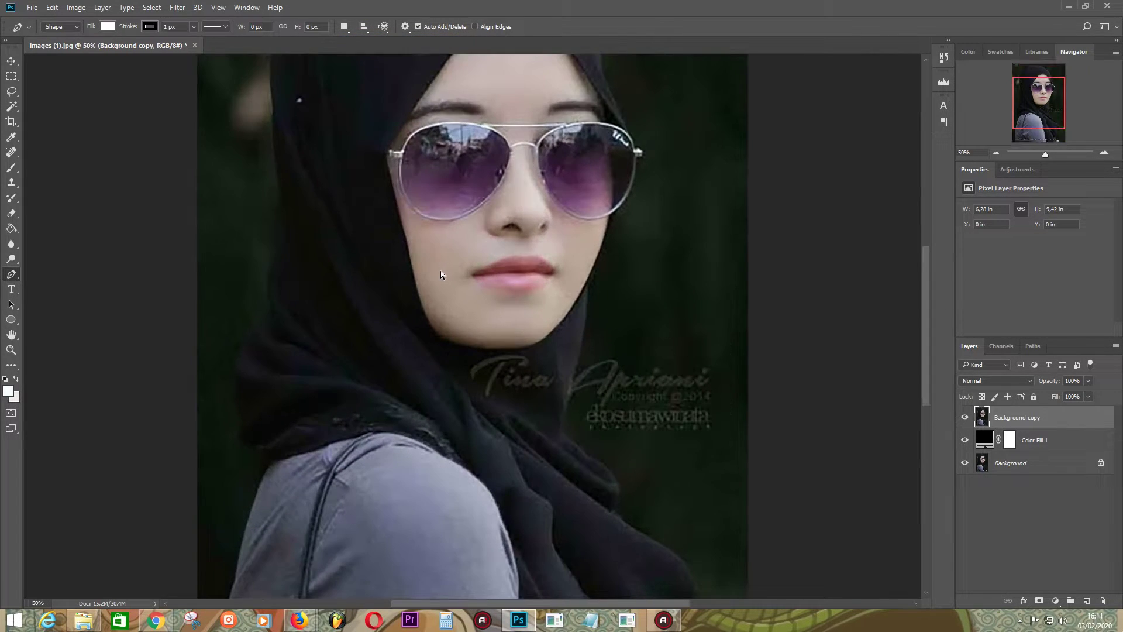
scroll(441, 272, "up", 1)
left_click_drag(364, 302, 486, 552)
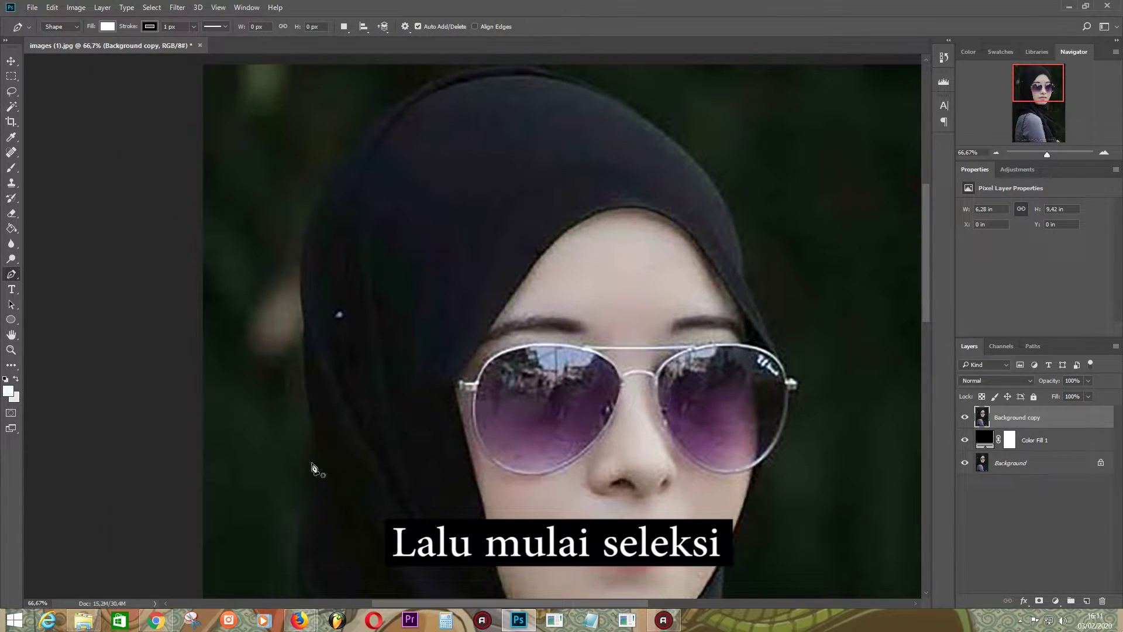
left_click(321, 499)
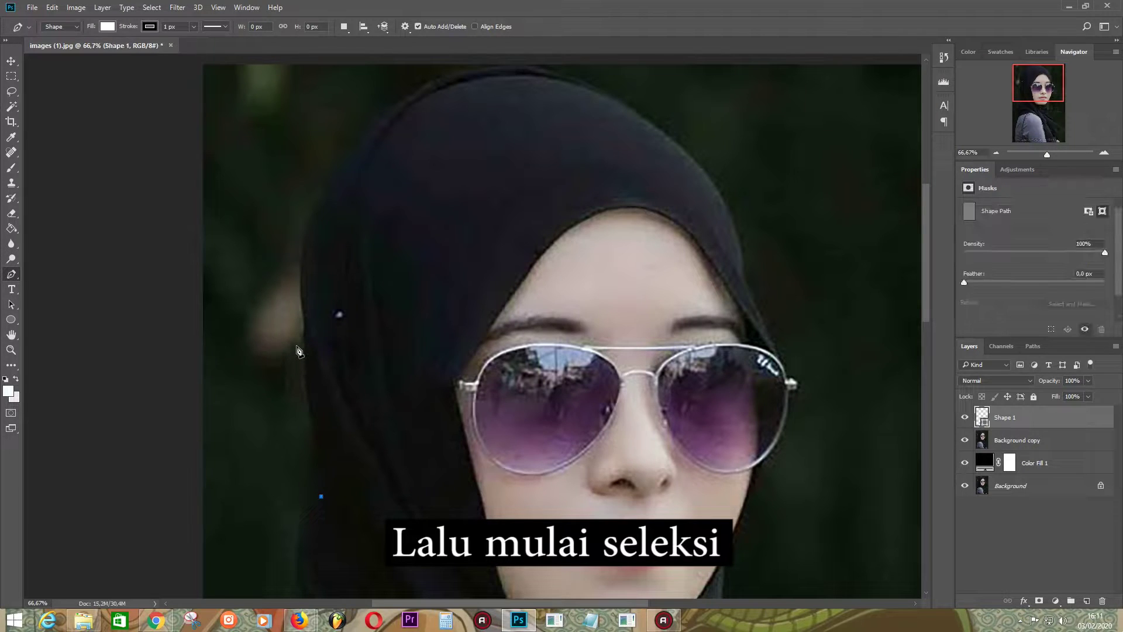
left_click_drag(307, 221, 329, 163)
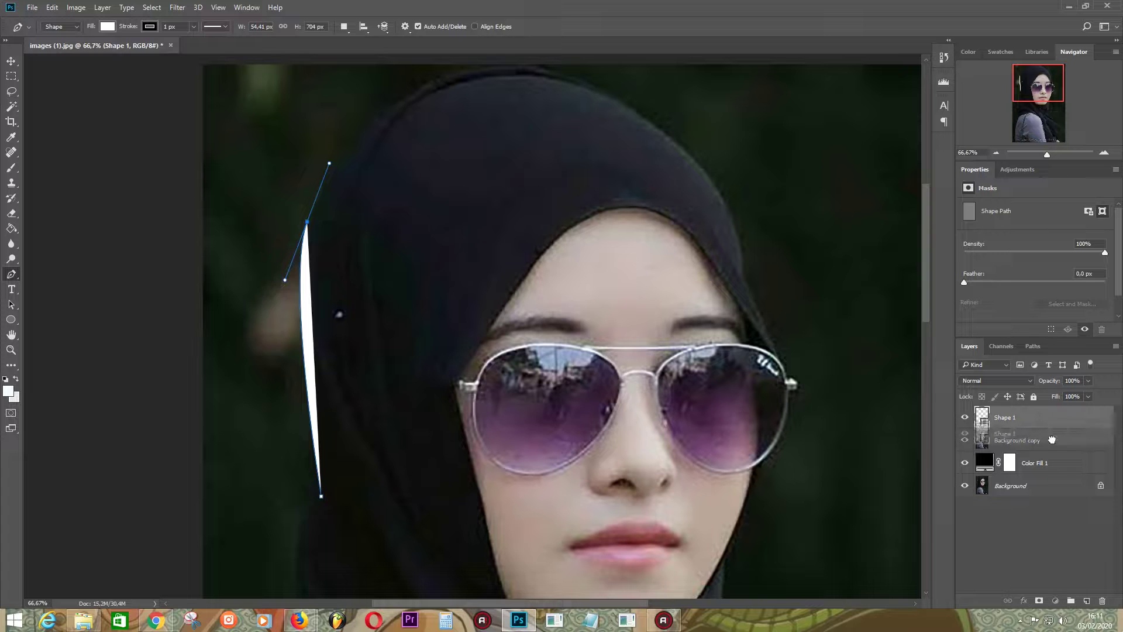
left_click_drag(1056, 425, 1047, 451)
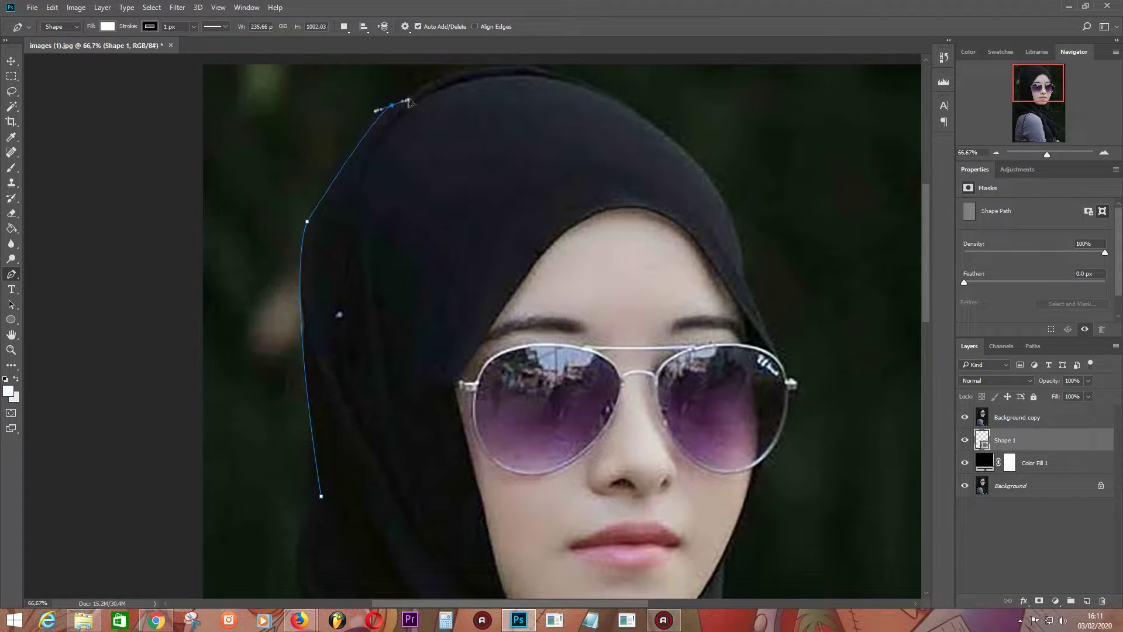
left_click_drag(393, 103, 462, 47)
Trace across the hijab's top, down its right edge, around the right lens and jawline.
scroll(410, 225, "up", 2)
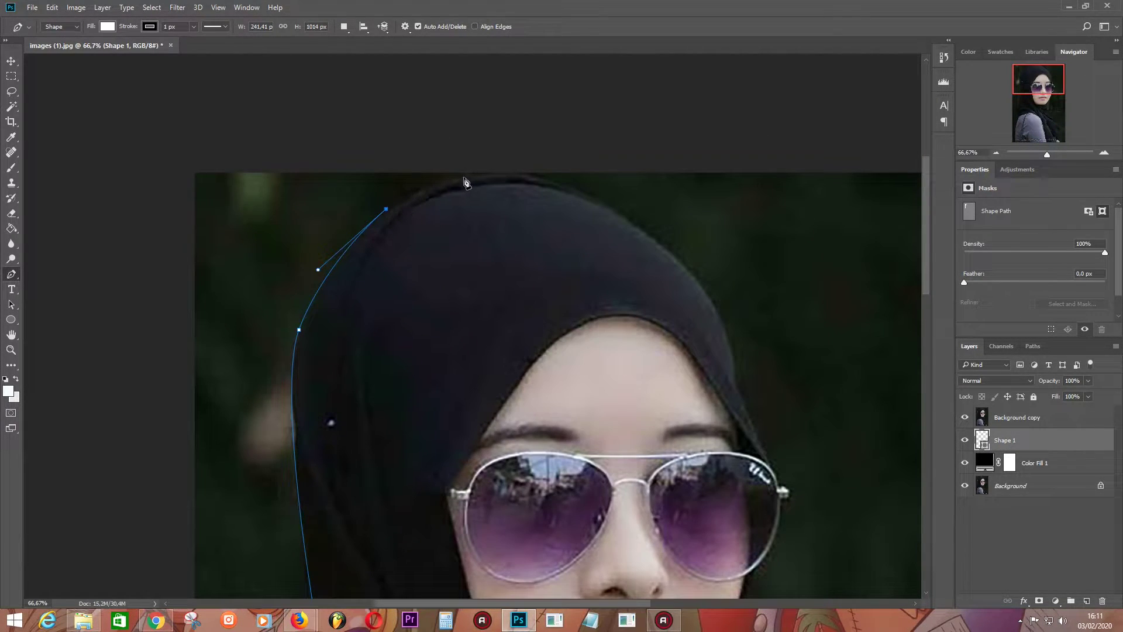
left_click_drag(471, 176, 511, 173)
left_click_drag(598, 202, 659, 243)
left_click_drag(704, 291, 719, 320)
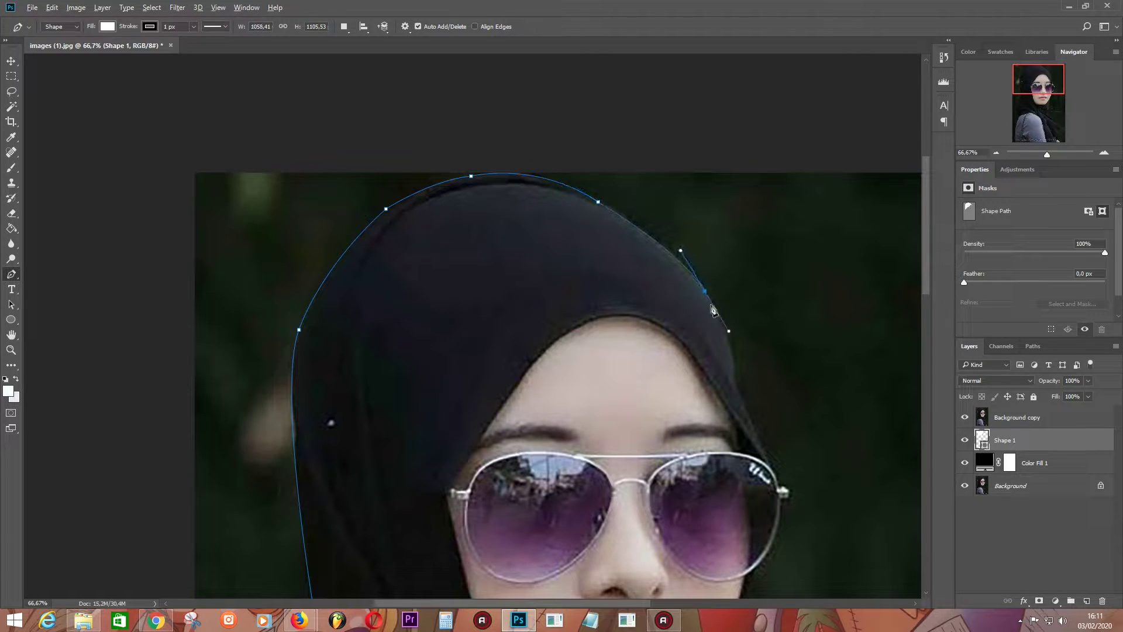
left_click_drag(735, 384, 750, 450)
left_click(772, 468)
scroll(772, 468, "down", 3)
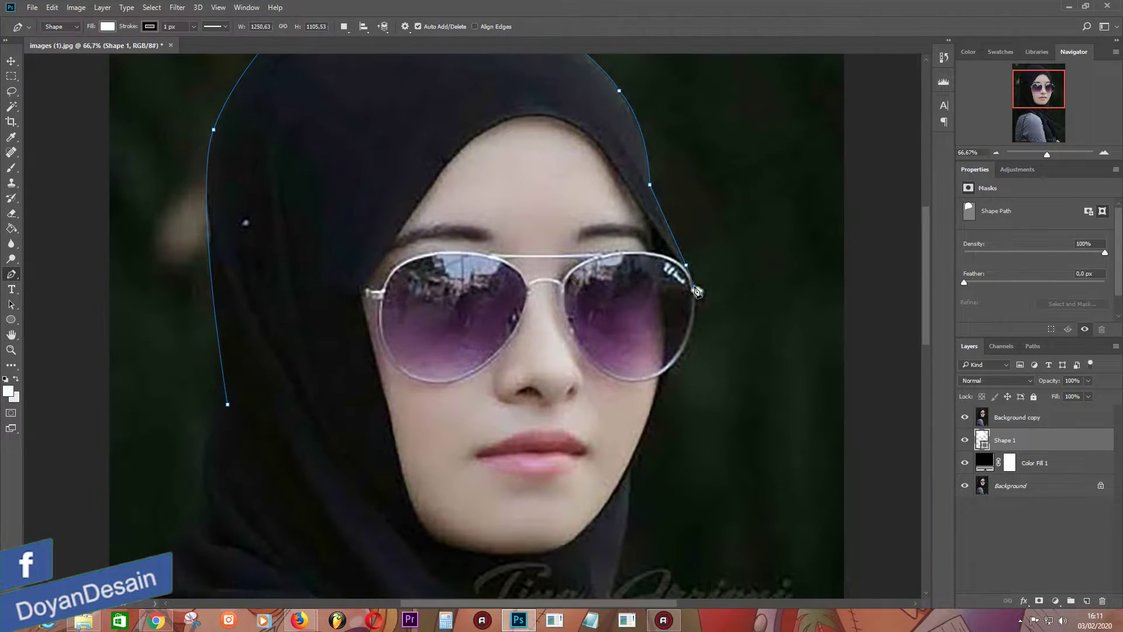
left_click(696, 298)
left_click_drag(661, 376, 645, 383)
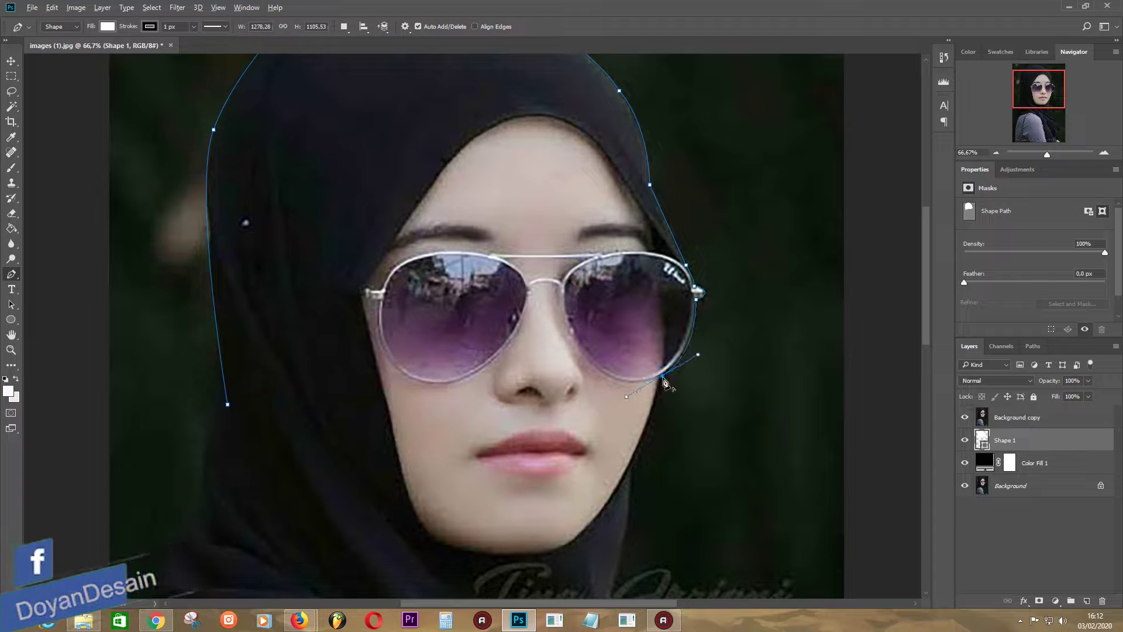
left_click_drag(633, 469, 630, 520)
Continue the outline down the neck and hijab edge to the shoulder.
scroll(638, 495, "down", 3)
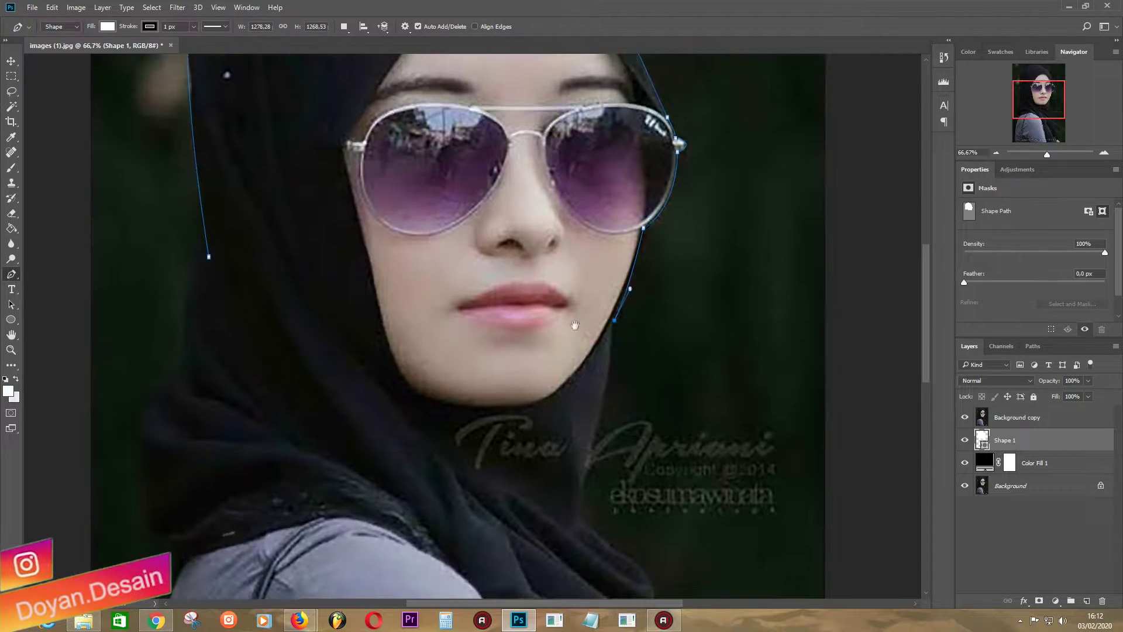
left_click(603, 397)
scroll(592, 505, "down", 3)
left_click_drag(539, 381, 543, 400)
left_click(558, 396)
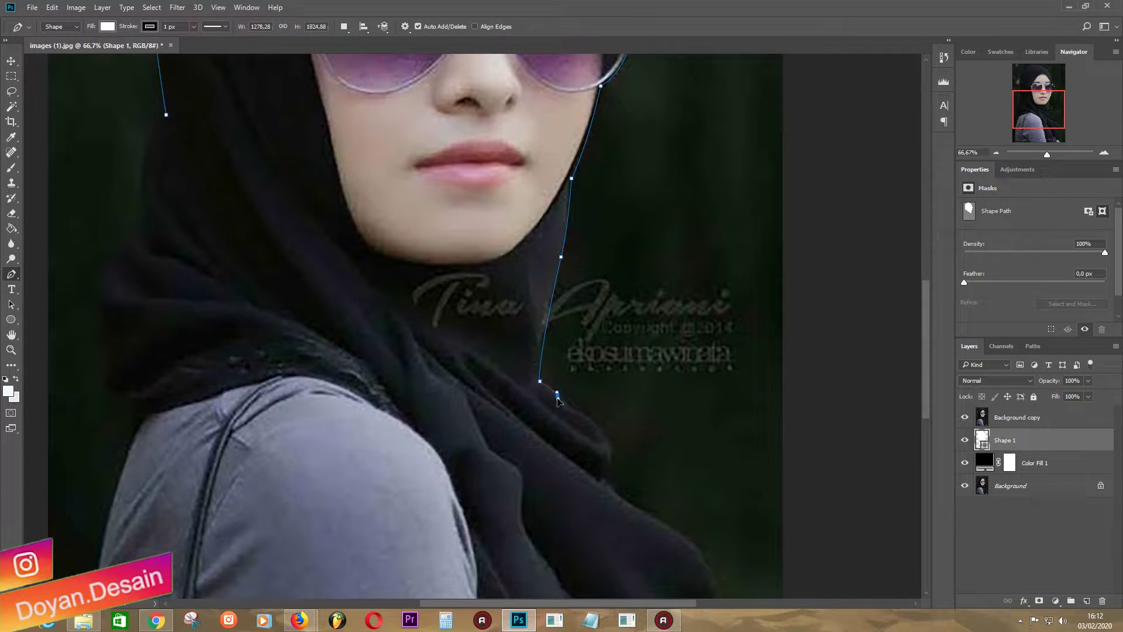
mouse_move(611, 449)
left_mouse_down()
mouse_move(614, 484)
mouse_move(561, 424)
left_mouse_up()
left_click(593, 418)
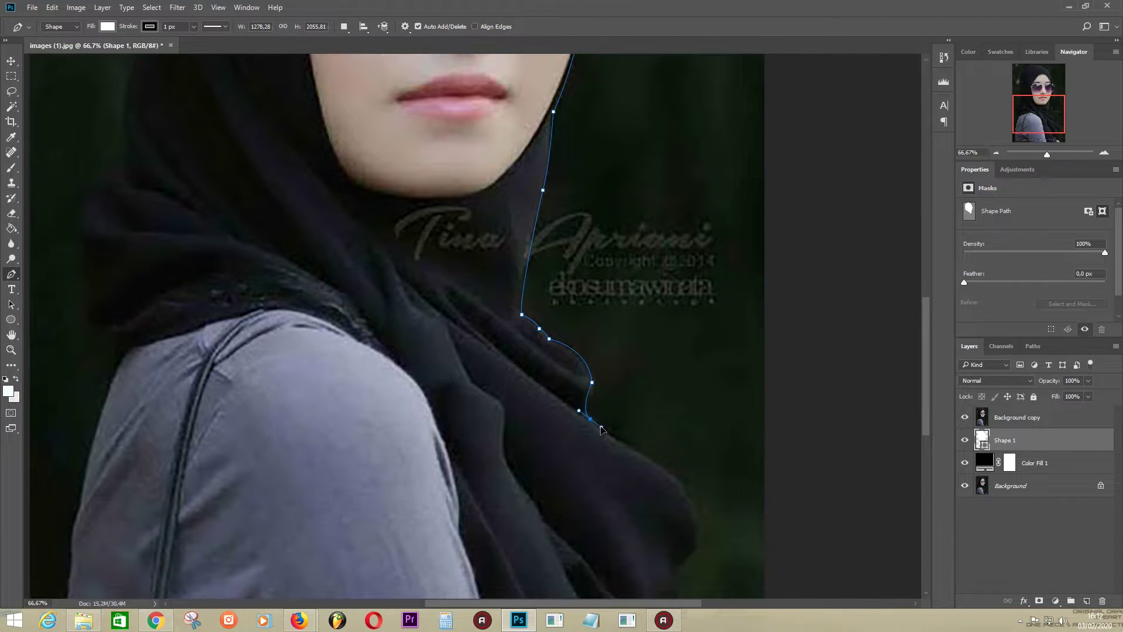
left_click(622, 438)
left_click_drag(702, 533, 694, 588)
mouse_move(646, 471)
left_mouse_down()
mouse_move(639, 335)
mouse_move(649, 307)
left_mouse_up()
Trace along the scarf's edge and the image's bottom edge to the lower left.
left_click(675, 420)
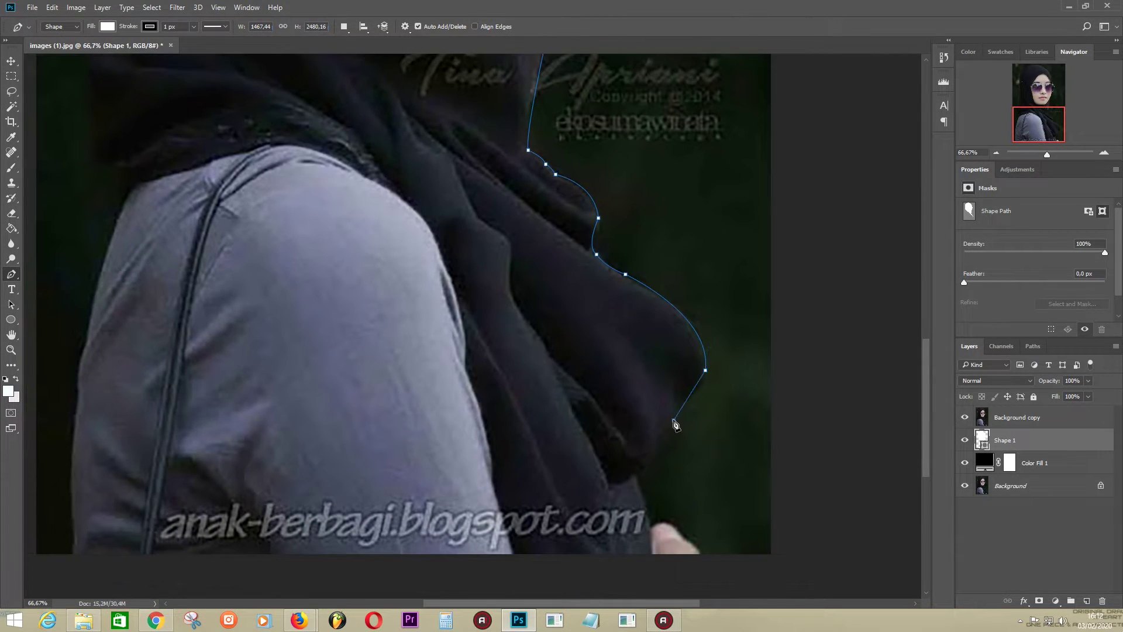
left_click(659, 441)
left_click_drag(637, 476, 648, 478)
left_click(650, 529)
left_click(700, 554)
left_click(70, 557)
Trace up the left shoulder and the hijab's left edge back toward the top.
mouse_move(102, 457)
left_mouse_down()
mouse_move(310, 466)
mouse_move(320, 460)
mouse_move(298, 387)
left_mouse_up()
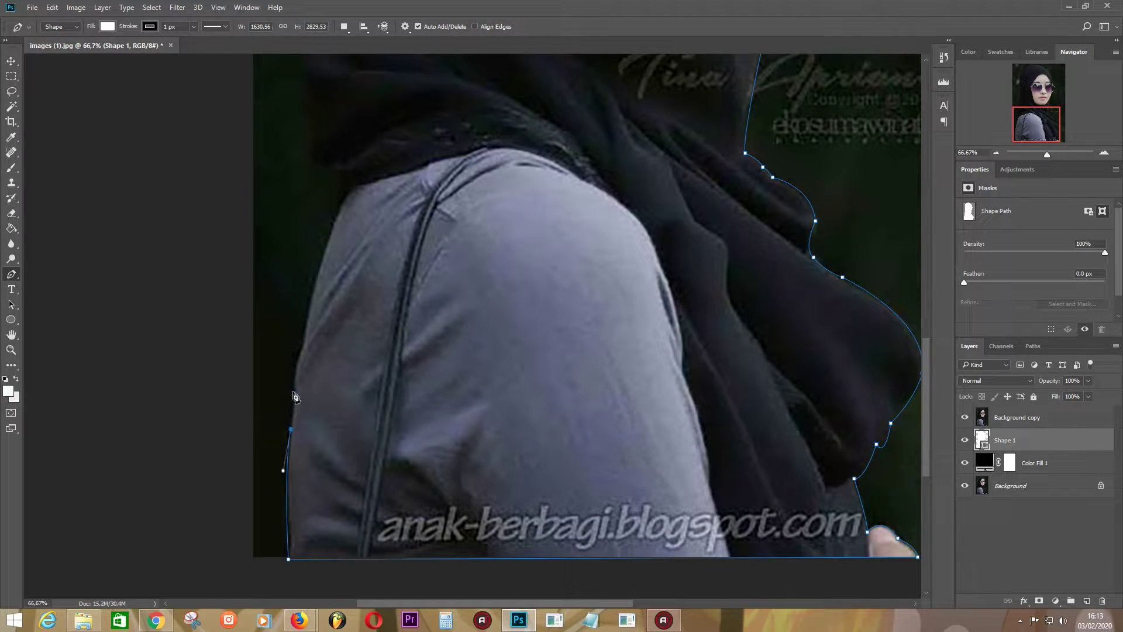
left_click(303, 344)
left_click_drag(368, 255, 363, 447)
left_click(327, 414)
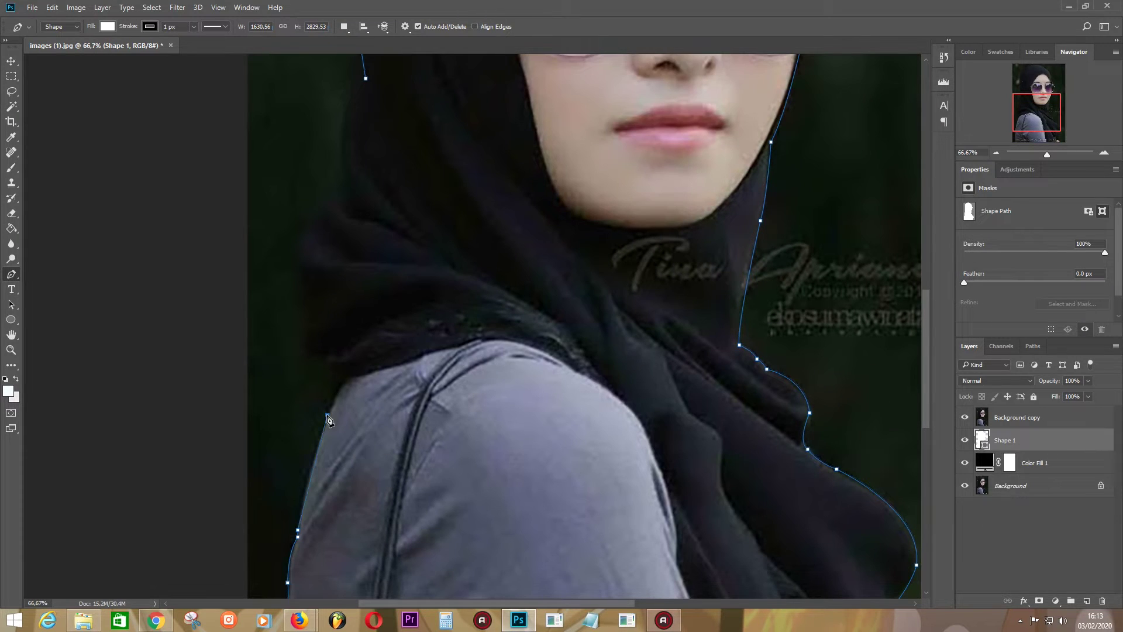
left_click(330, 361)
mouse_move(300, 335)
left_mouse_down()
mouse_move(303, 295)
mouse_move(337, 345)
left_mouse_up()
left_click(334, 338)
left_click(361, 307)
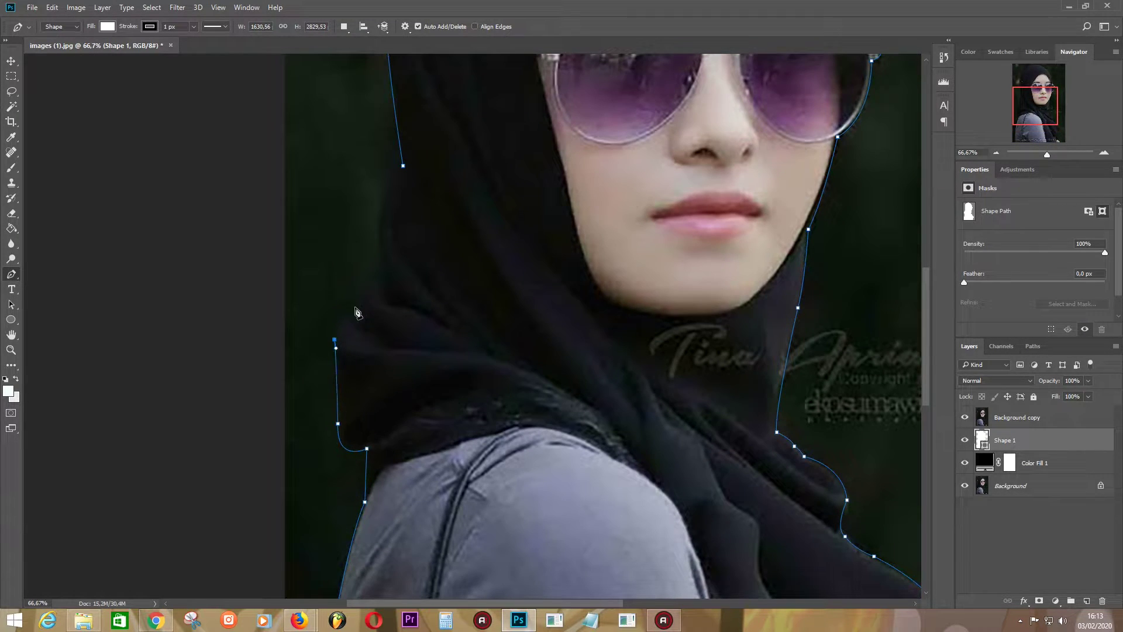
left_click_drag(380, 287, 410, 282)
left_click_drag(406, 257, 407, 327)
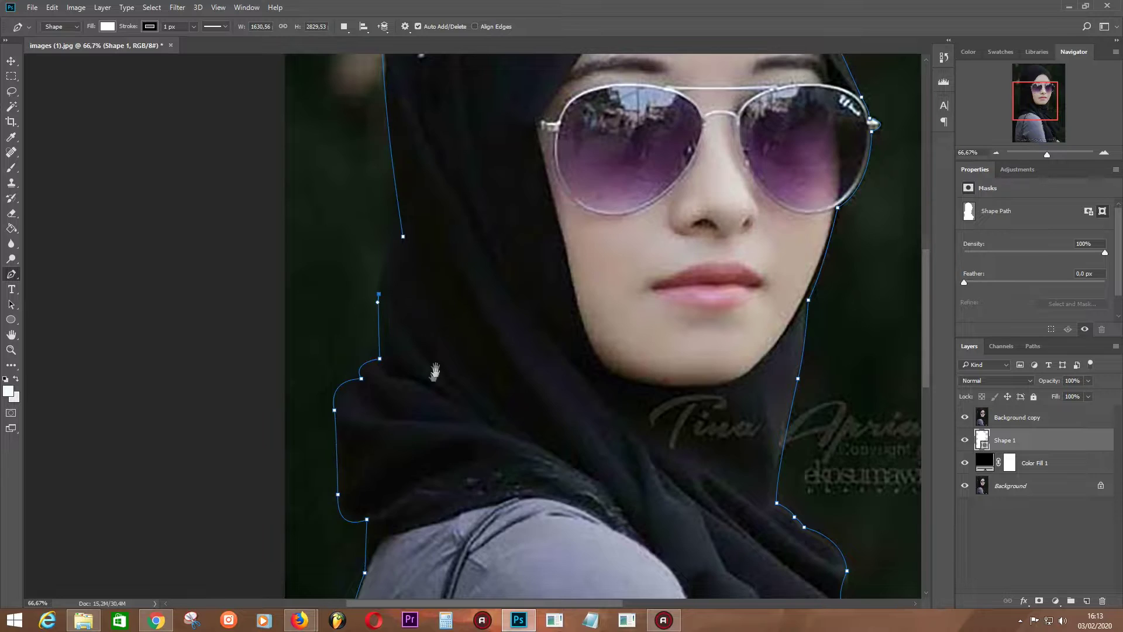
left_click_drag(433, 374, 433, 433)
left_click_drag(515, 331, 449, 404)
Hide and reshow the photo to check the white silhouette.
left_click(965, 417)
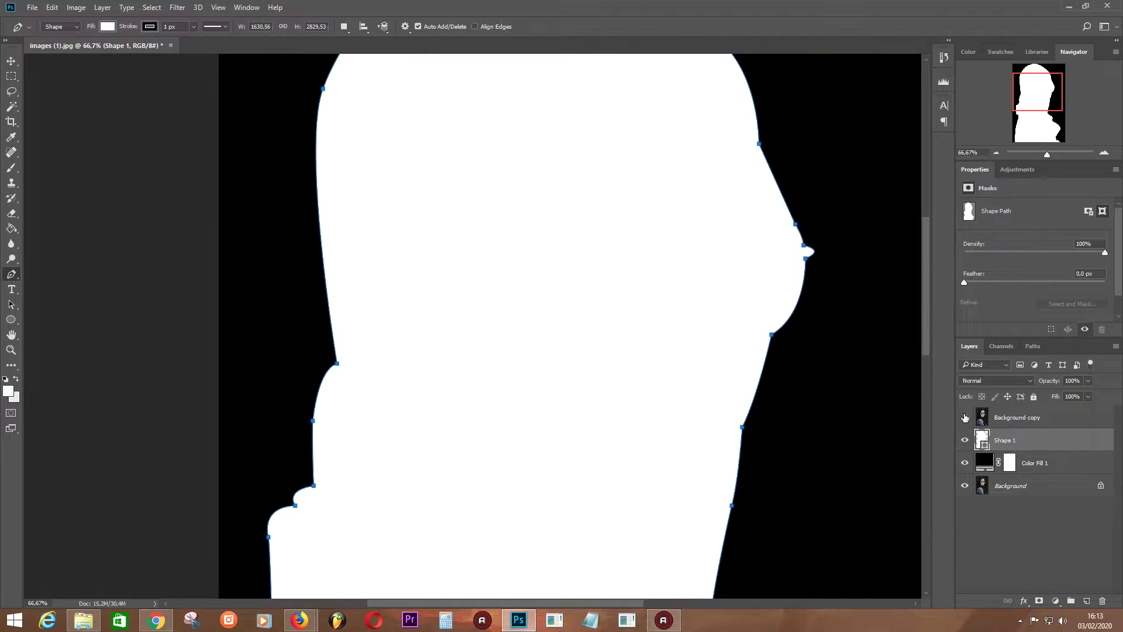
left_click(965, 418)
left_click_drag(541, 176, 535, 368)
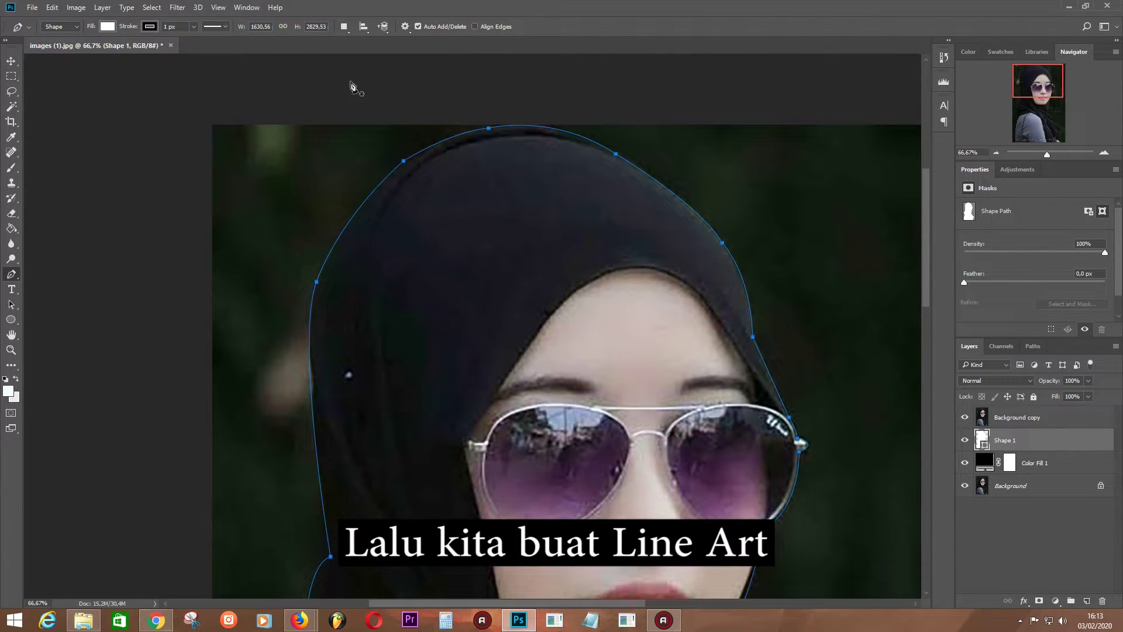
Switch to Subtract Front Shape and start a cut-out along the hijab's top and right side.
left_click(347, 29)
left_click(380, 57)
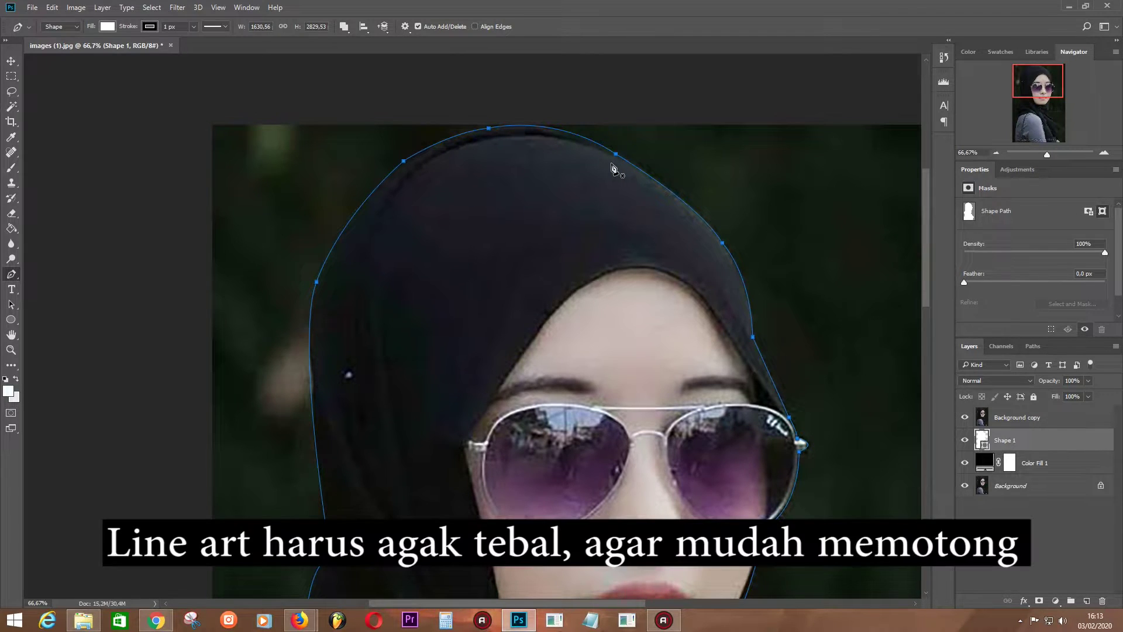
mouse_move(527, 129)
left_mouse_down()
mouse_move(502, 123)
mouse_move(513, 139)
left_mouse_up()
left_click(635, 174)
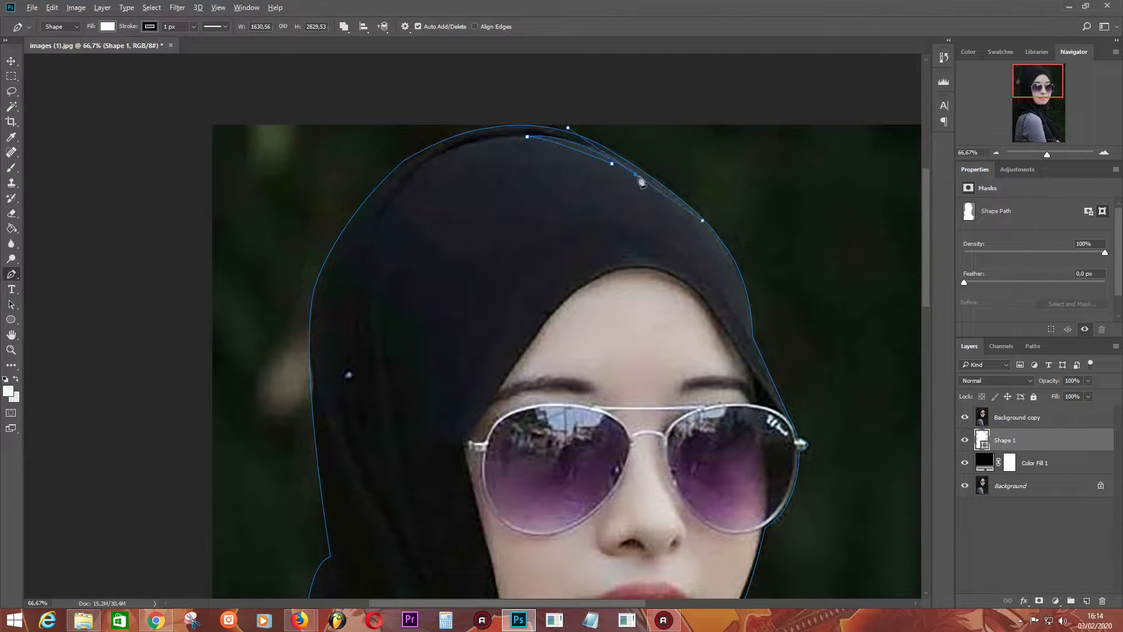
left_click_drag(727, 266, 740, 307)
left_click(749, 339)
Trace the cut-out beside the sunglasses, along both eyebrows and the forehead hairline.
scroll(726, 341, "down", 3)
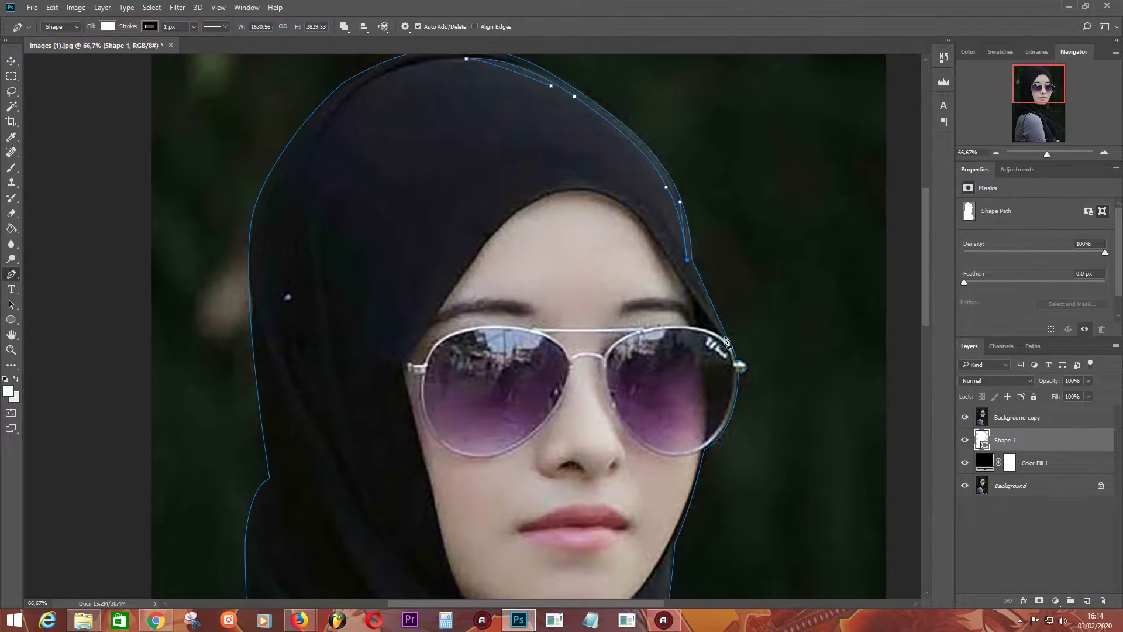
left_click(723, 338)
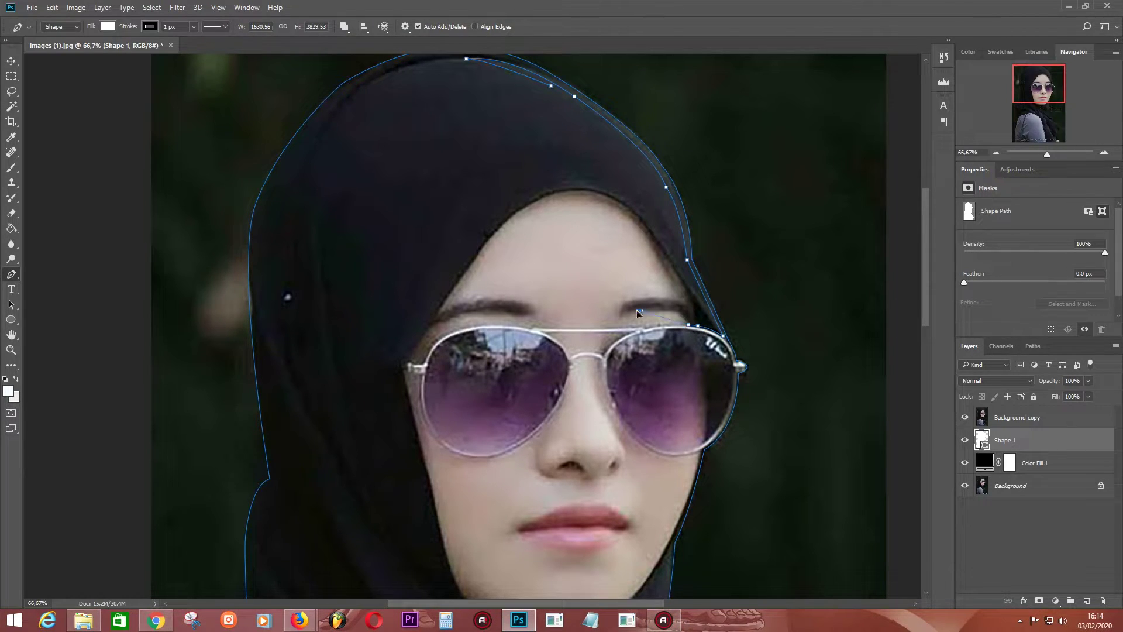
left_click_drag(638, 313, 673, 316)
left_click(626, 321)
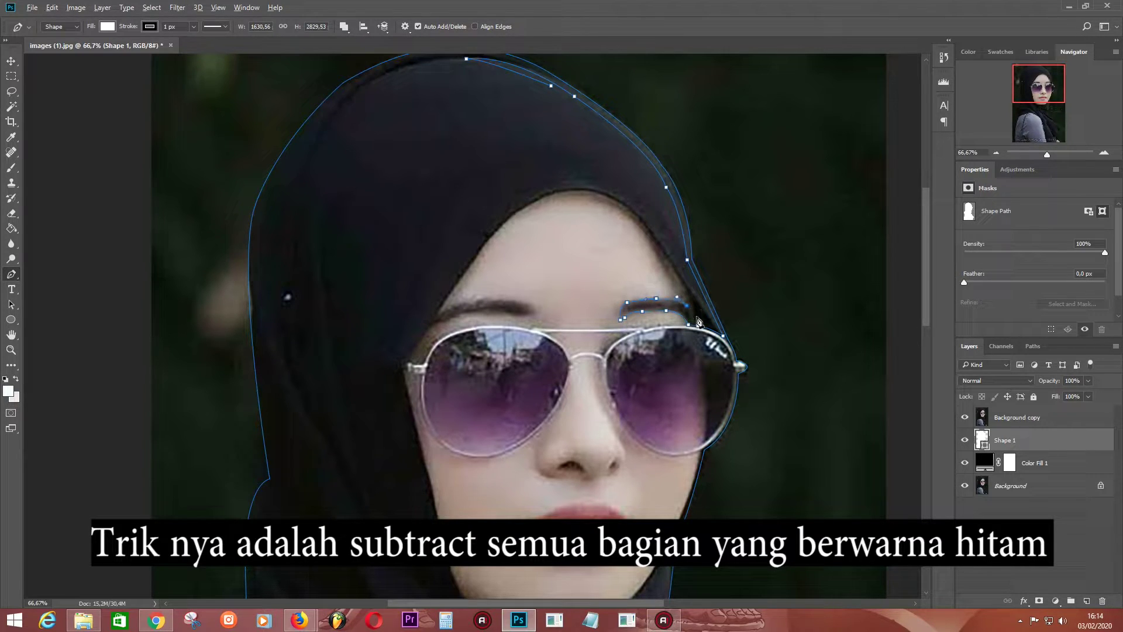
left_click(683, 282)
left_click(644, 224)
left_click_drag(538, 199, 477, 228)
left_click(479, 254)
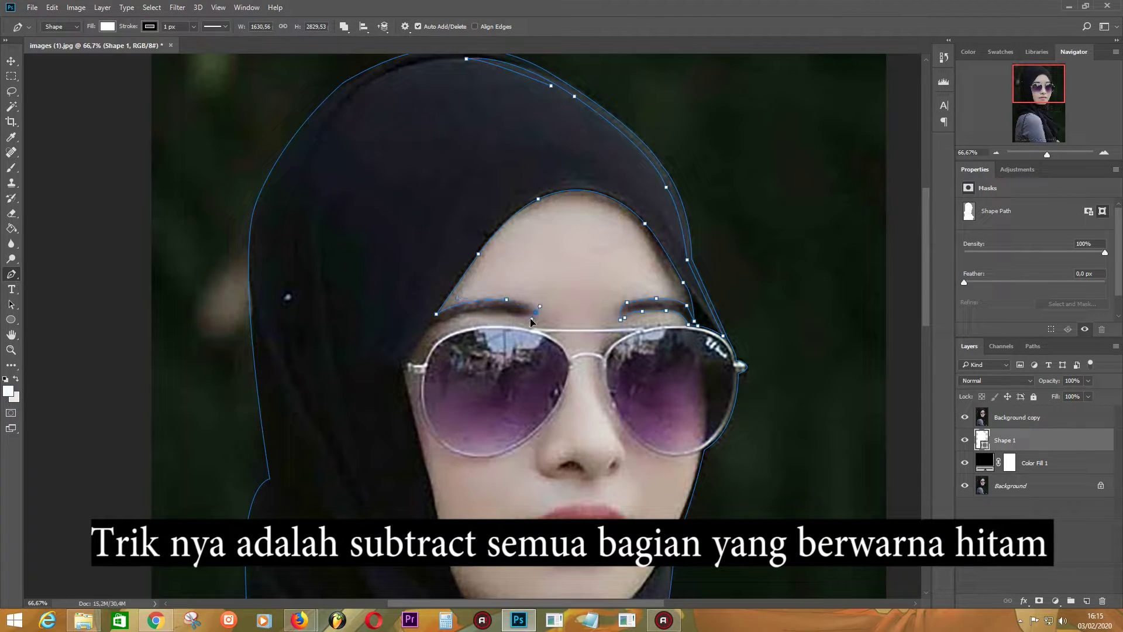
left_click_drag(509, 311, 518, 317)
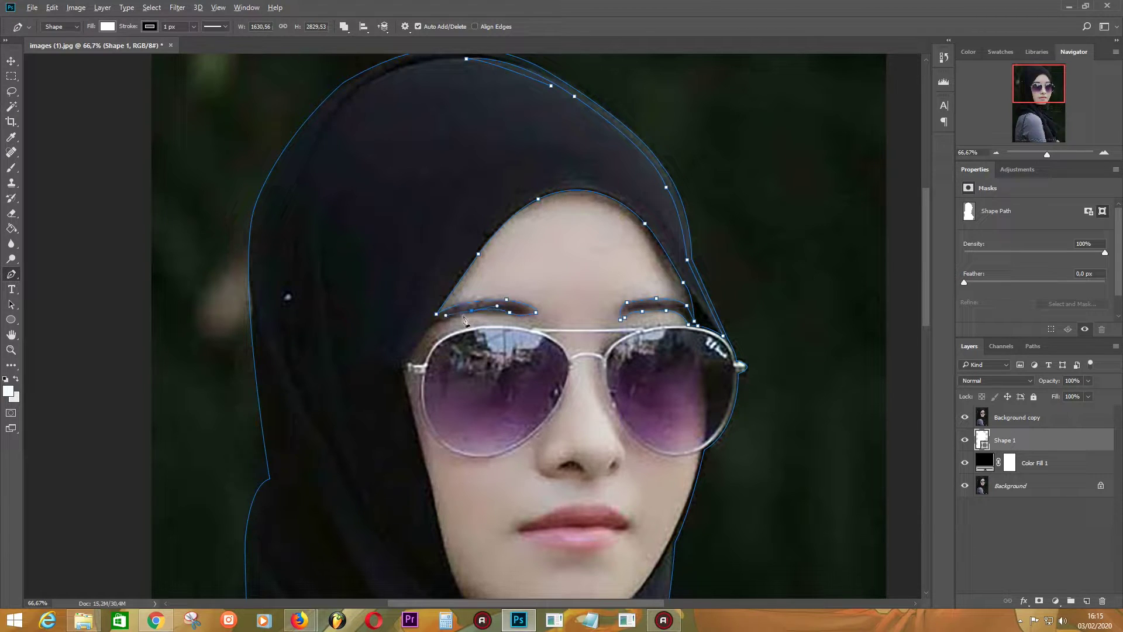
Extend the cut-out path down the left cheek.
left_click_drag(428, 328, 414, 337)
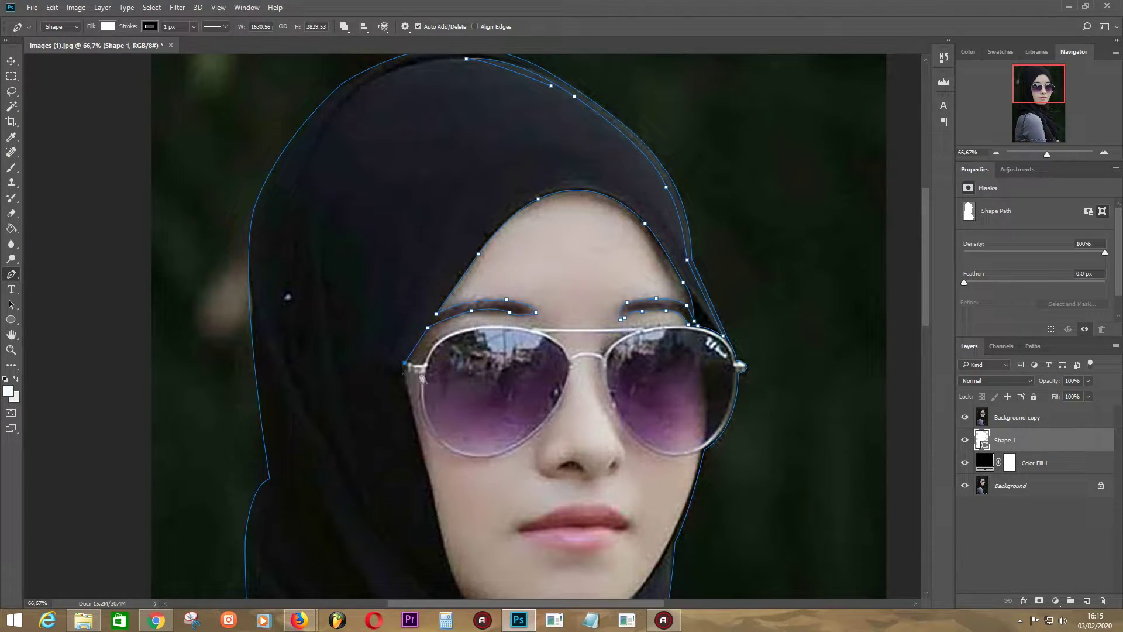
left_click_drag(414, 419, 417, 444)
scroll(436, 502, "down", 3)
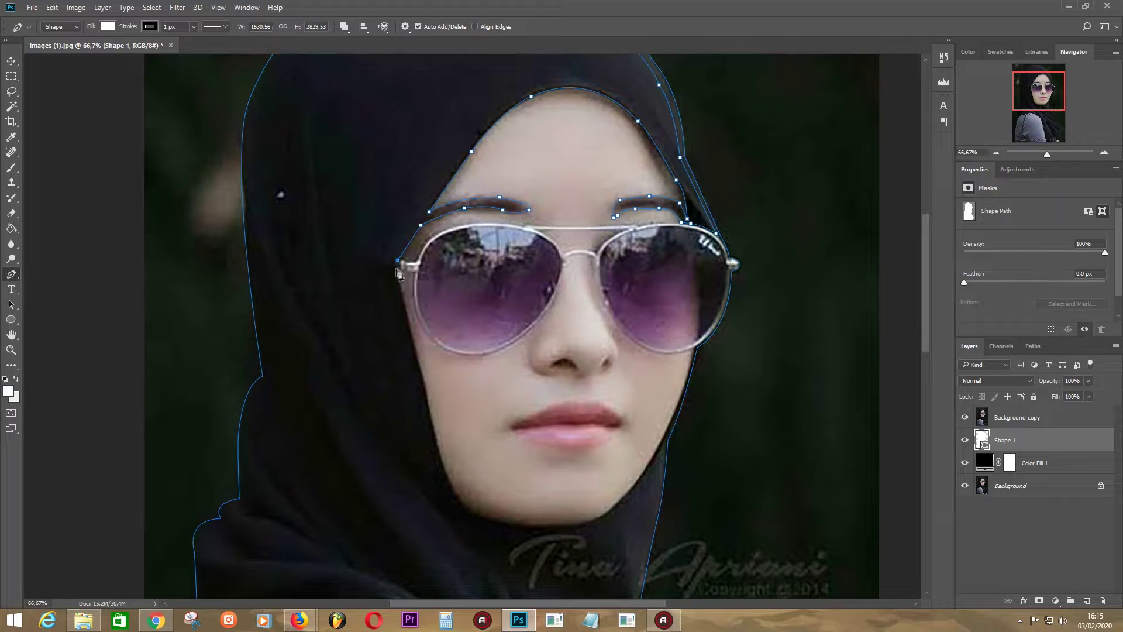
left_click_drag(421, 370, 431, 421)
left_click_drag(474, 516, 499, 524)
scroll(564, 331, "down", 4)
mouse_move(361, 269)
left_mouse_down()
mouse_move(333, 181)
mouse_move(340, 132)
left_mouse_up()
scroll(351, 234, "up", 5)
Trace a hijab fold strip into the cut-out path.
left_click(381, 439)
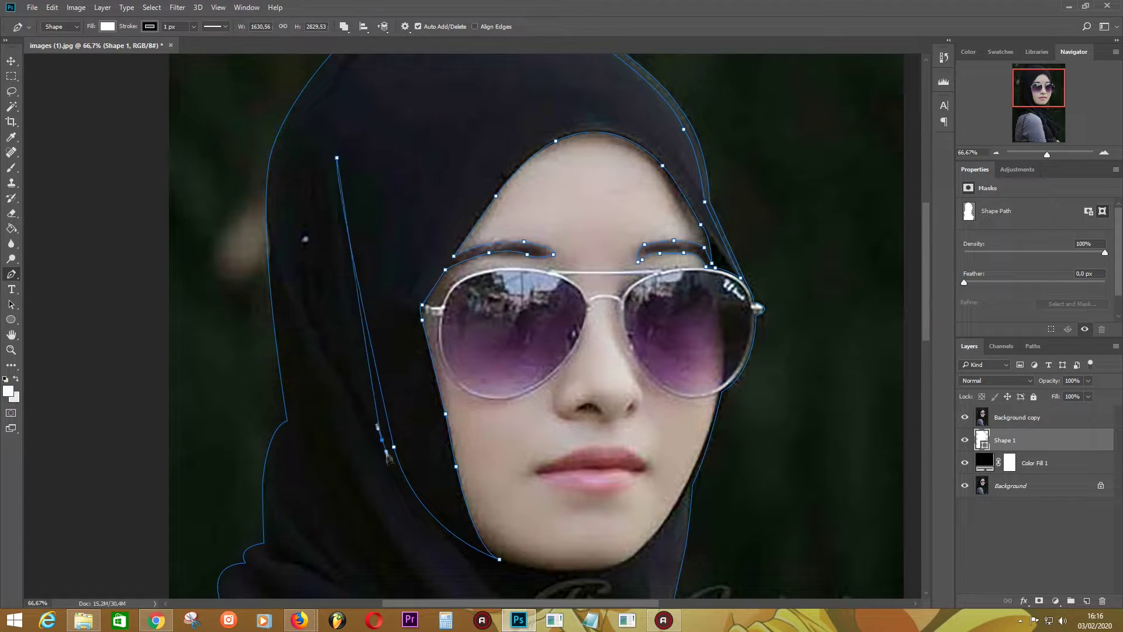
left_click(286, 249)
mouse_move(381, 465)
left_mouse_down()
mouse_move(419, 513)
mouse_move(454, 534)
left_mouse_up()
scroll(384, 470, "down", 4)
scroll(463, 544, "down", 7)
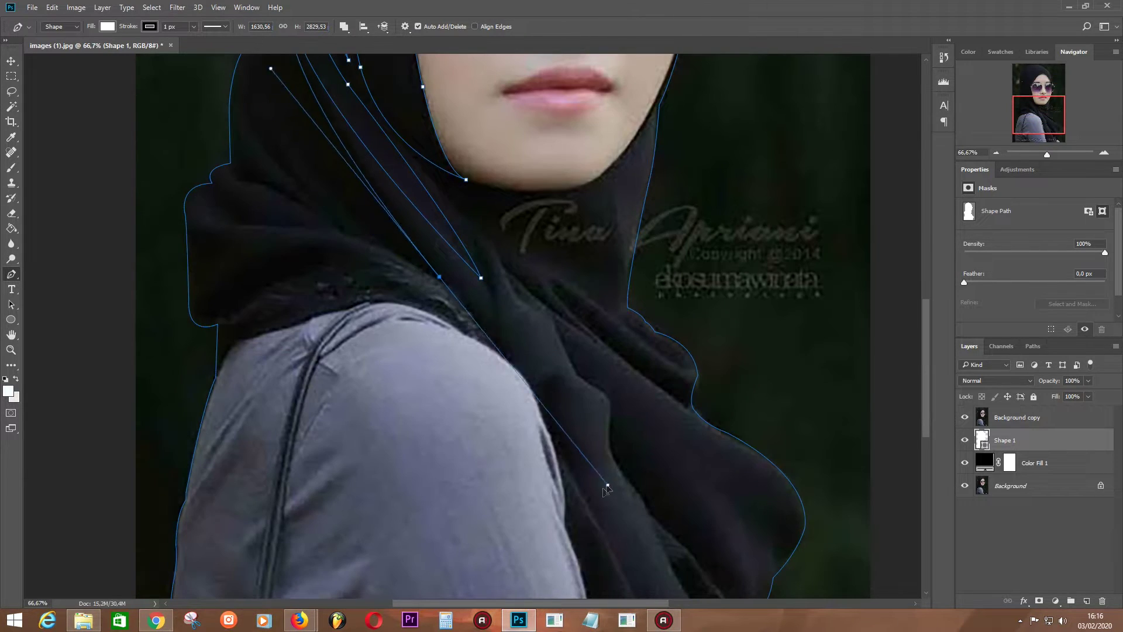
scroll(421, 422, "up", 4)
scroll(421, 421, "left", 2)
Trace another fold and run the path up the hijab's left edge around its top.
left_click(419, 379)
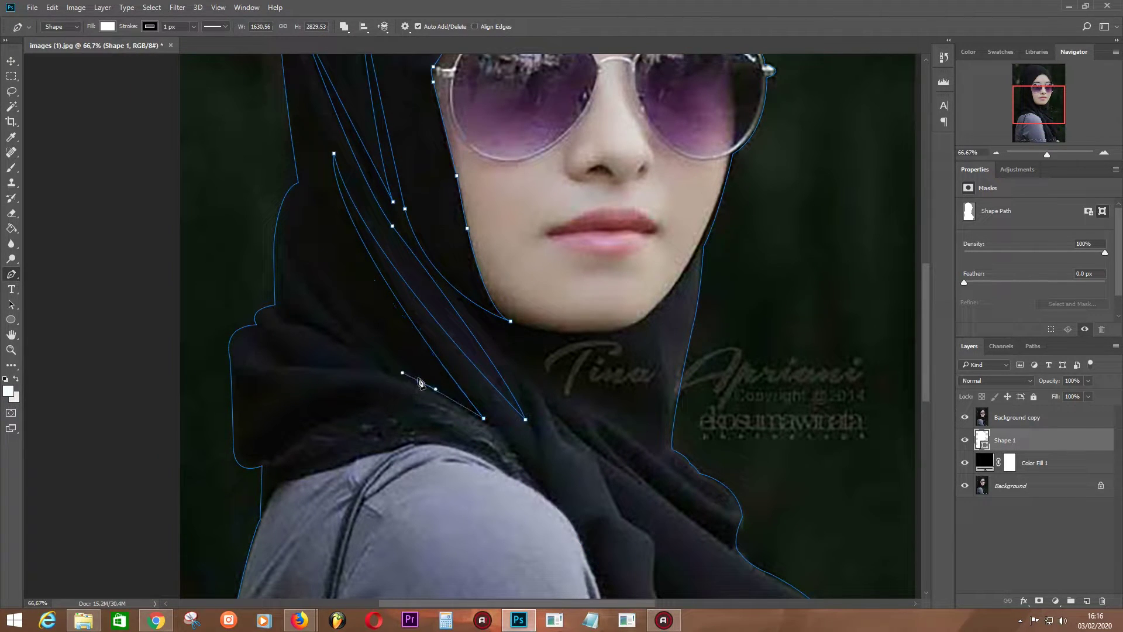
left_click_drag(363, 343, 348, 328)
left_click(292, 270)
left_click(281, 213)
left_click(298, 191)
scroll(318, 176, "up", 4)
left_click(285, 117)
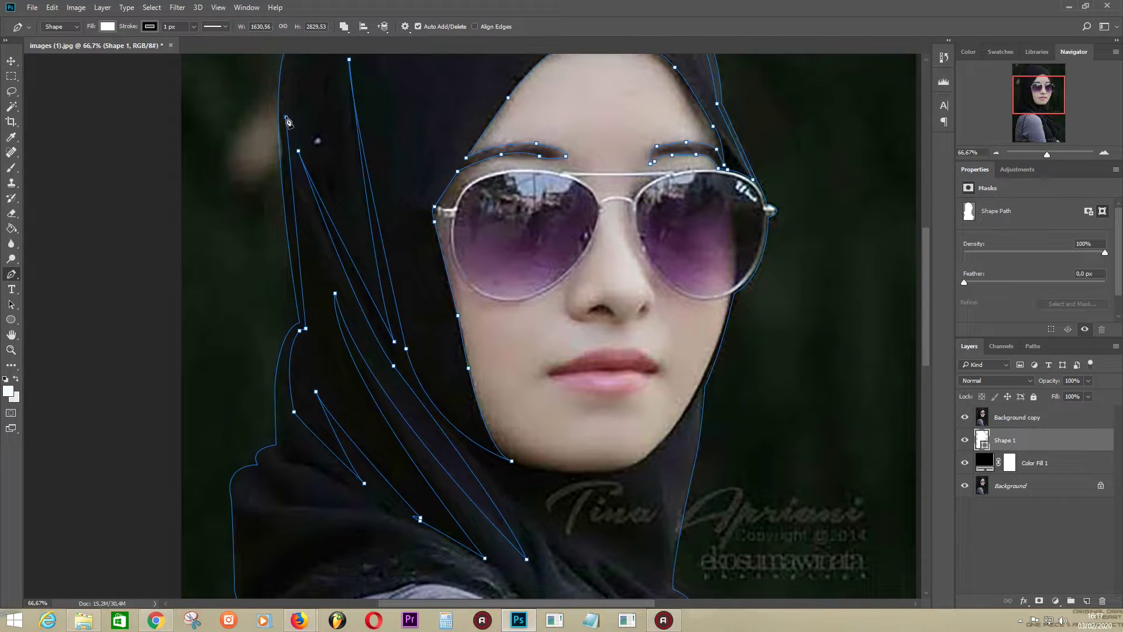
scroll(428, 185, "up", 7)
left_click_drag(418, 191, 512, 153)
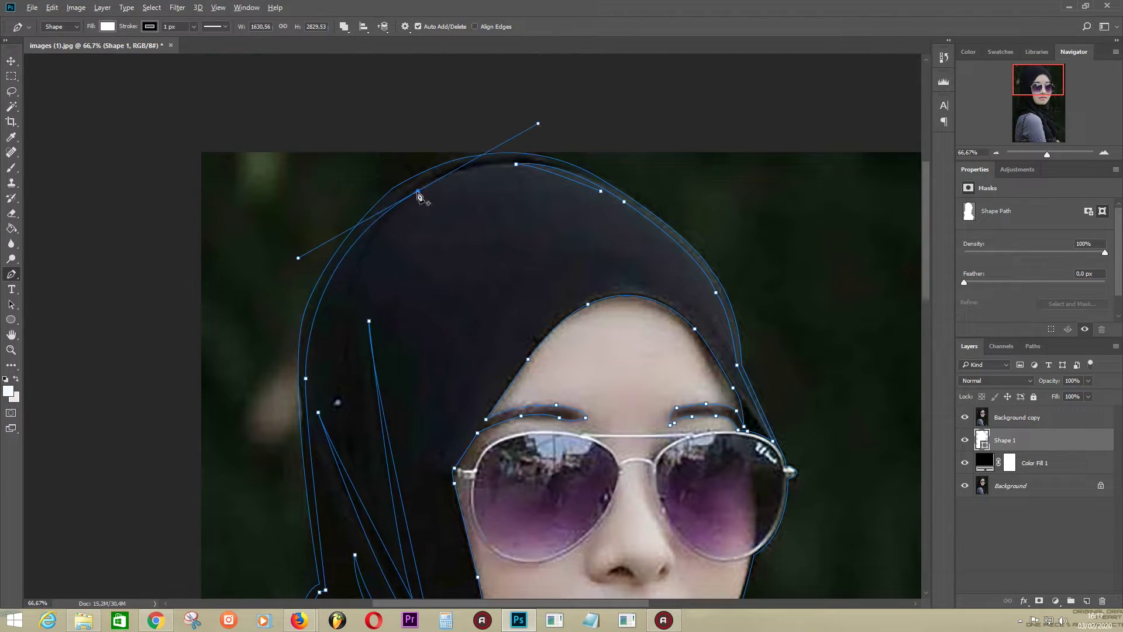
Close the cut-out path and compare the silhouette against the photo, zoomed out and back in.
left_click(964, 417)
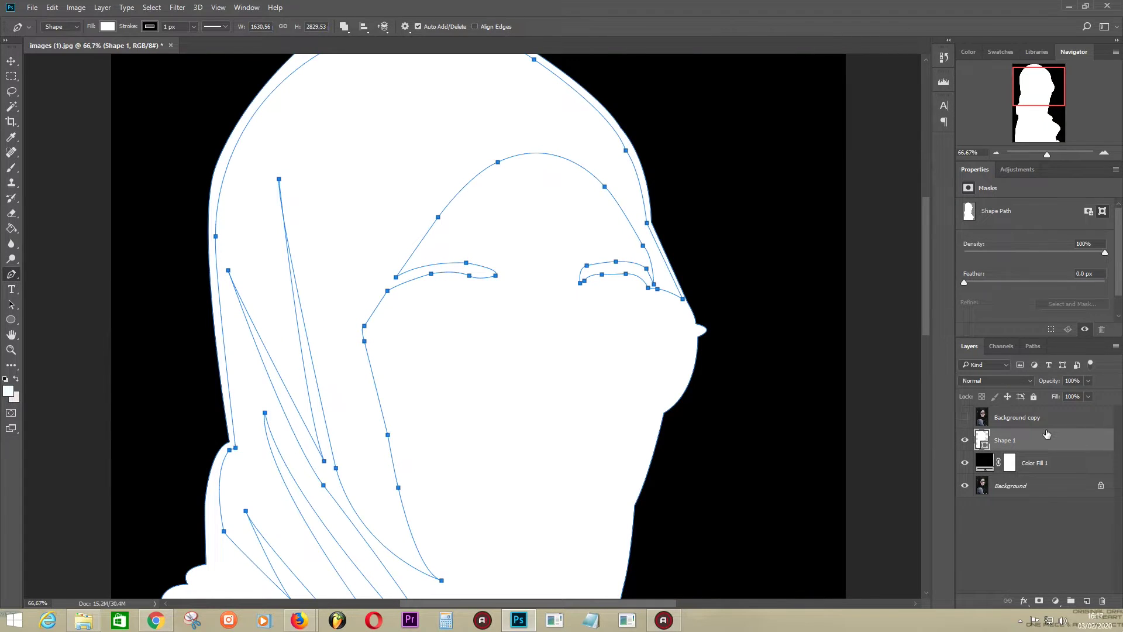
left_click(374, 67)
left_click(1031, 417)
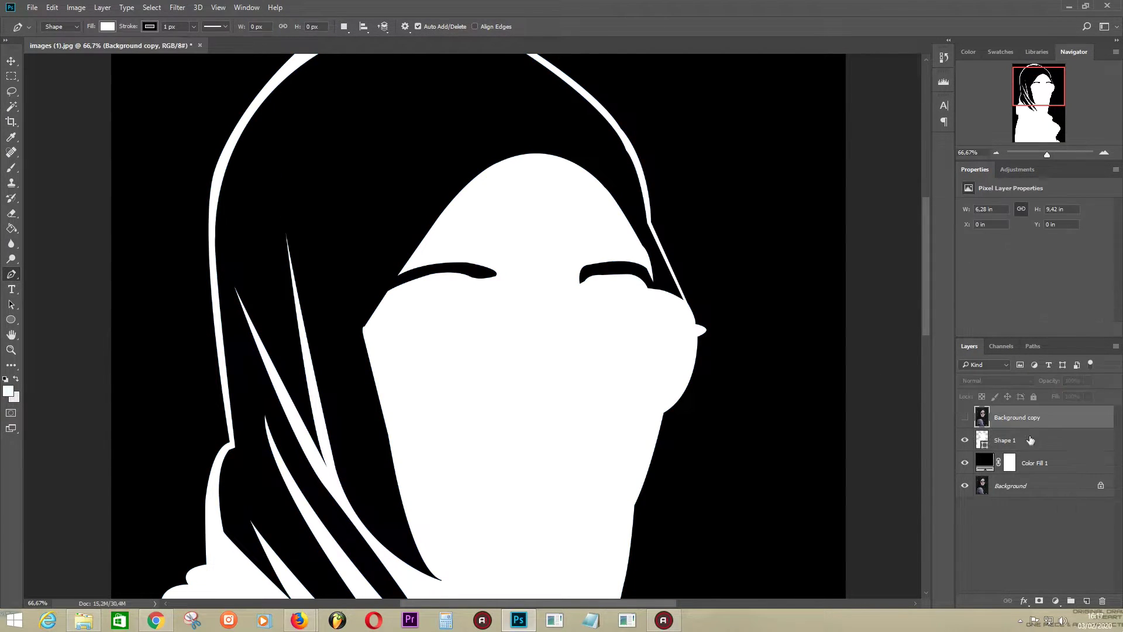
key("ctrl+minus")
key("ctrl+minus")
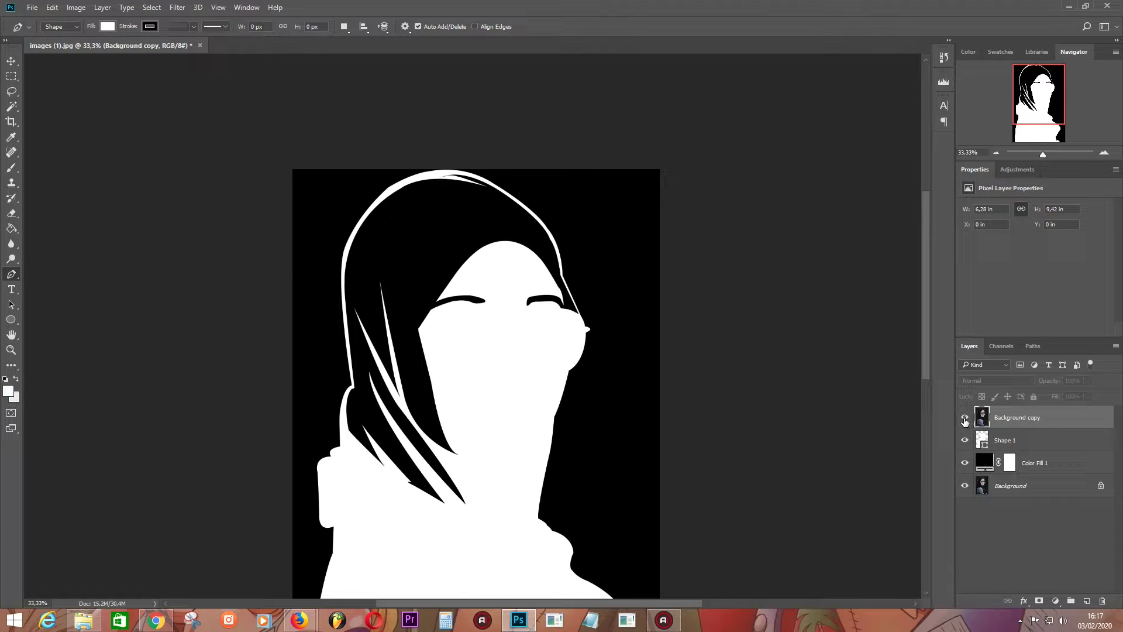
left_click(964, 418)
left_click(965, 417)
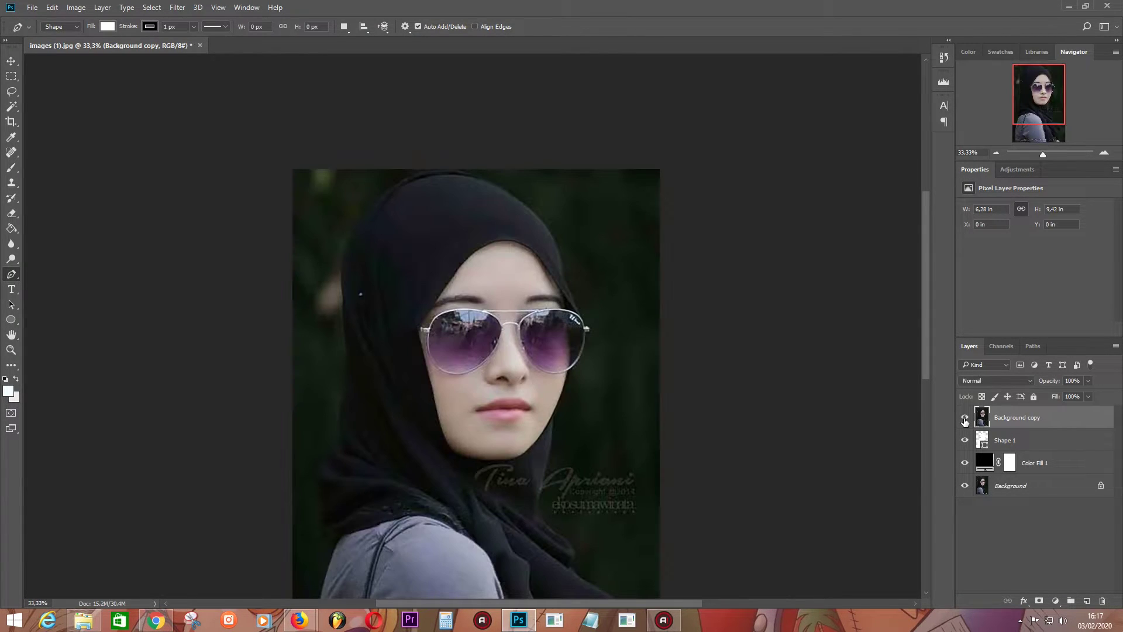
key("ctrl+plus")
Trace the nostril outline as a subtracted cut-out in the Shape 1 face shape.
key("ctrl+plus")
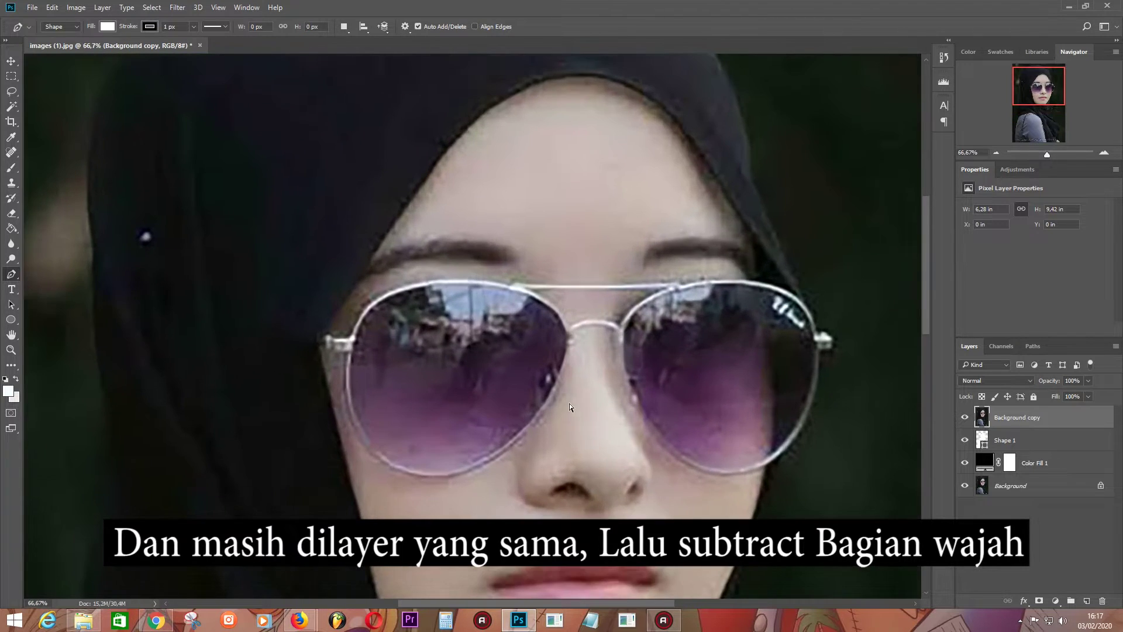
key("ctrl+plus")
key("ctrl+plus")
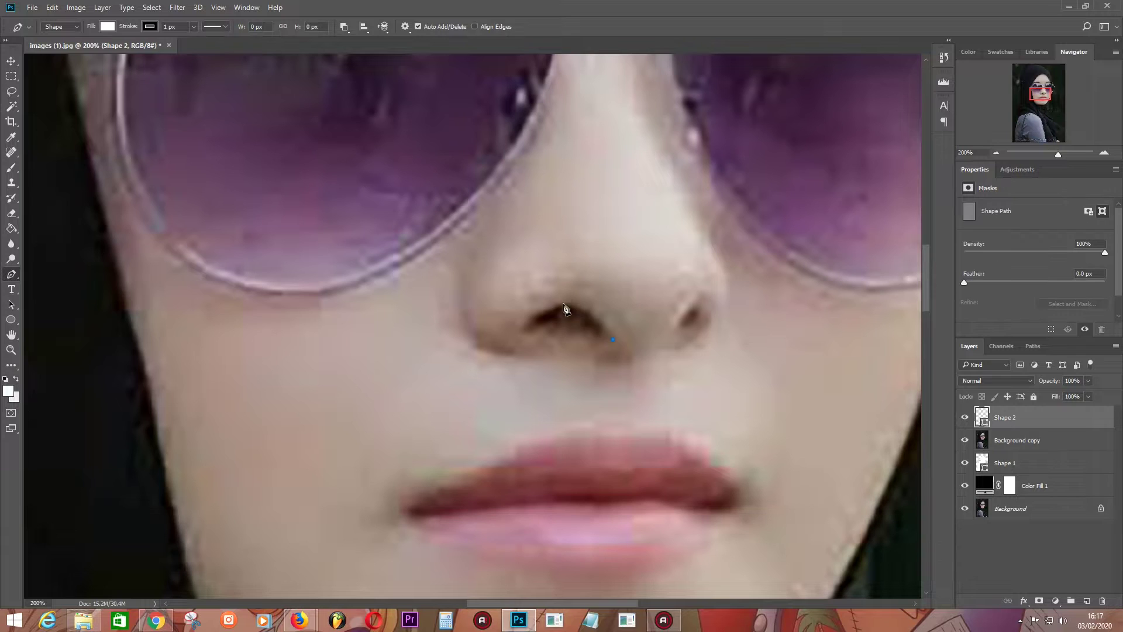
left_click(1028, 439)
left_click(610, 335)
left_click_drag(566, 304, 544, 303)
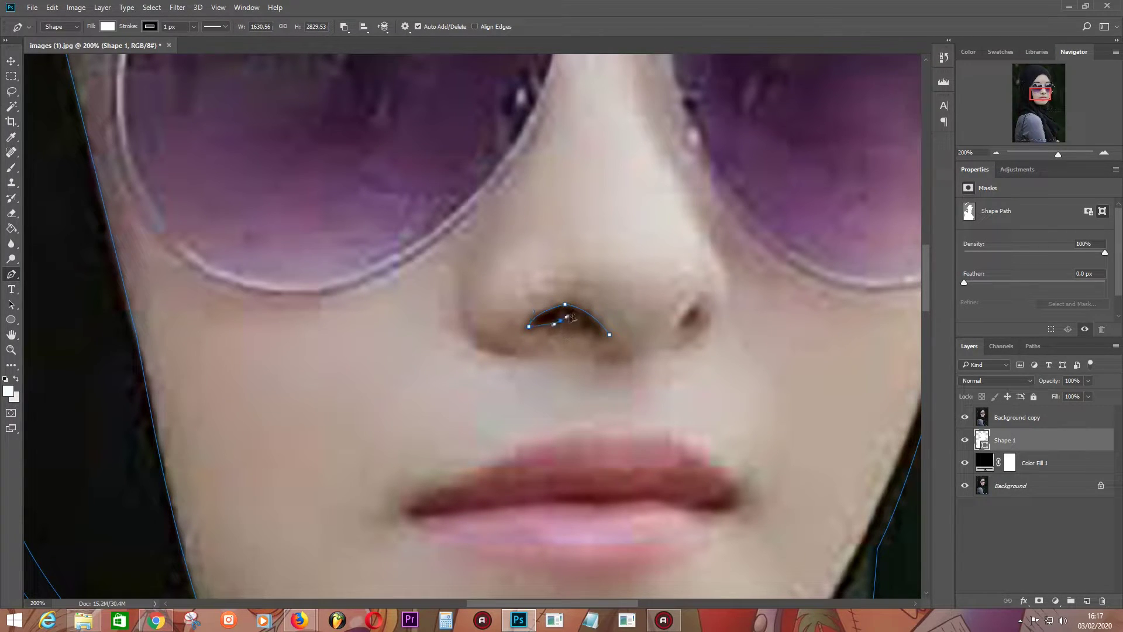
left_click(561, 321)
left_click(598, 334)
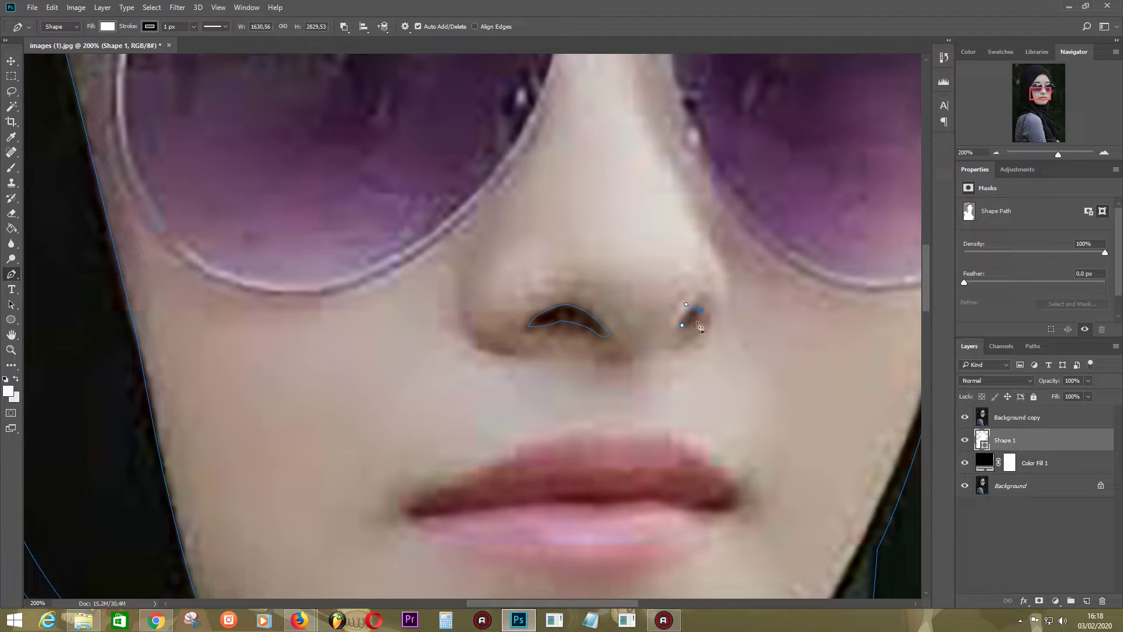
scroll(653, 425, "down", 5)
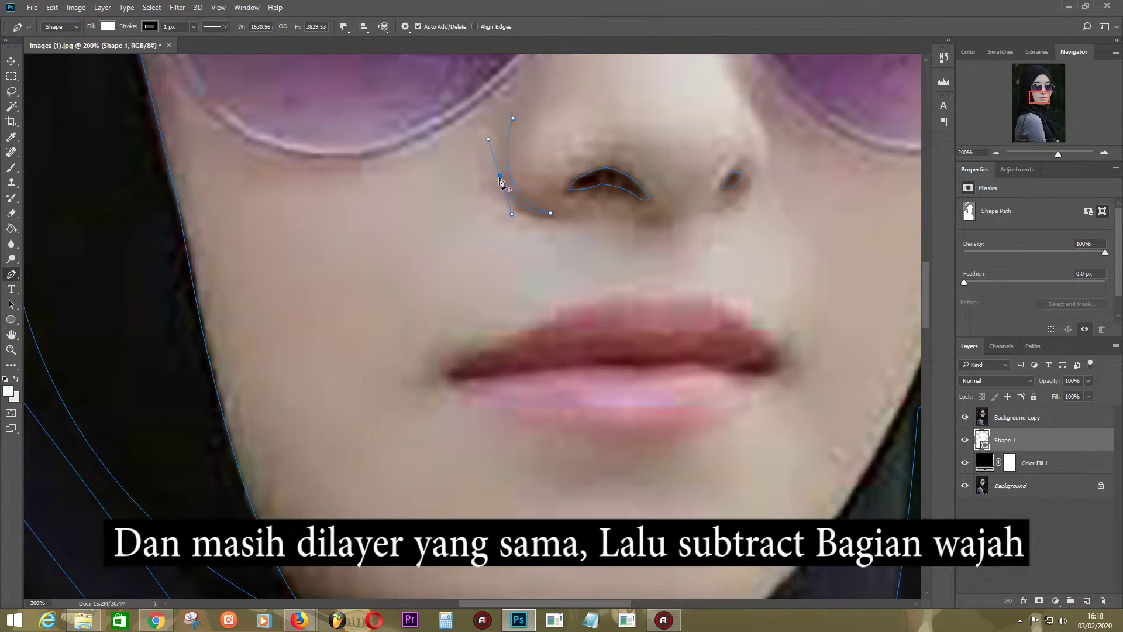
Hide the Background copy to check the nose cut-outs, then show it again zoomed on the lips.
left_click(965, 417)
key("ctrl+minus")
key("ctrl+minus")
key("ctrl+minus")
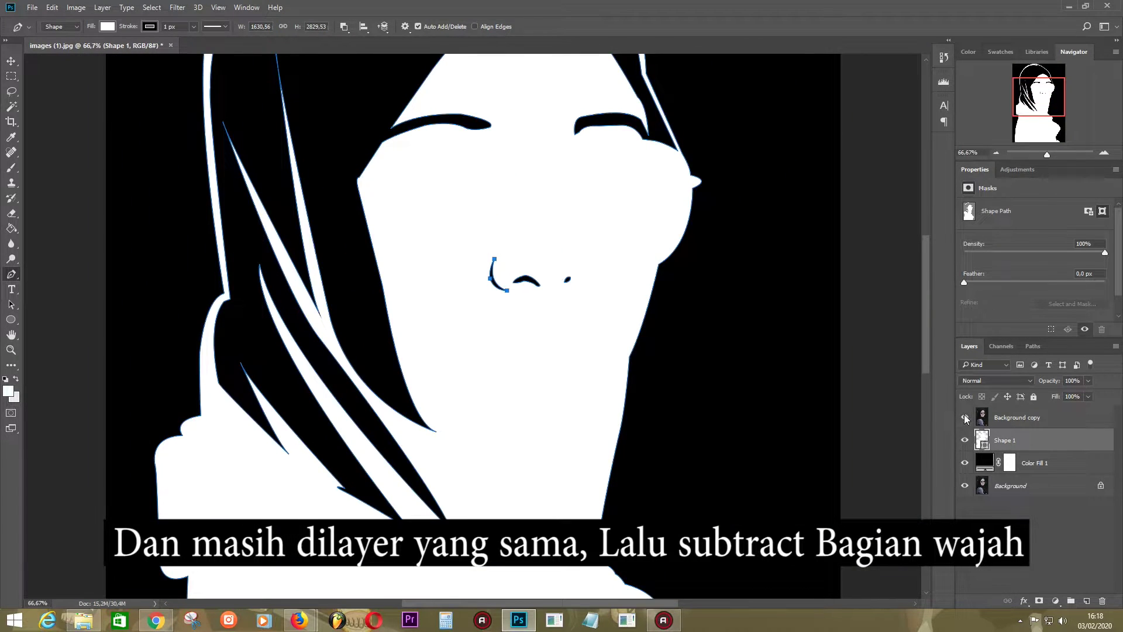
left_click(964, 417)
key("ctrl+plus")
key("ctrl+plus")
Cut the upper lip out of Shape 1, corner to corner along its curved top edge.
left_click(484, 378)
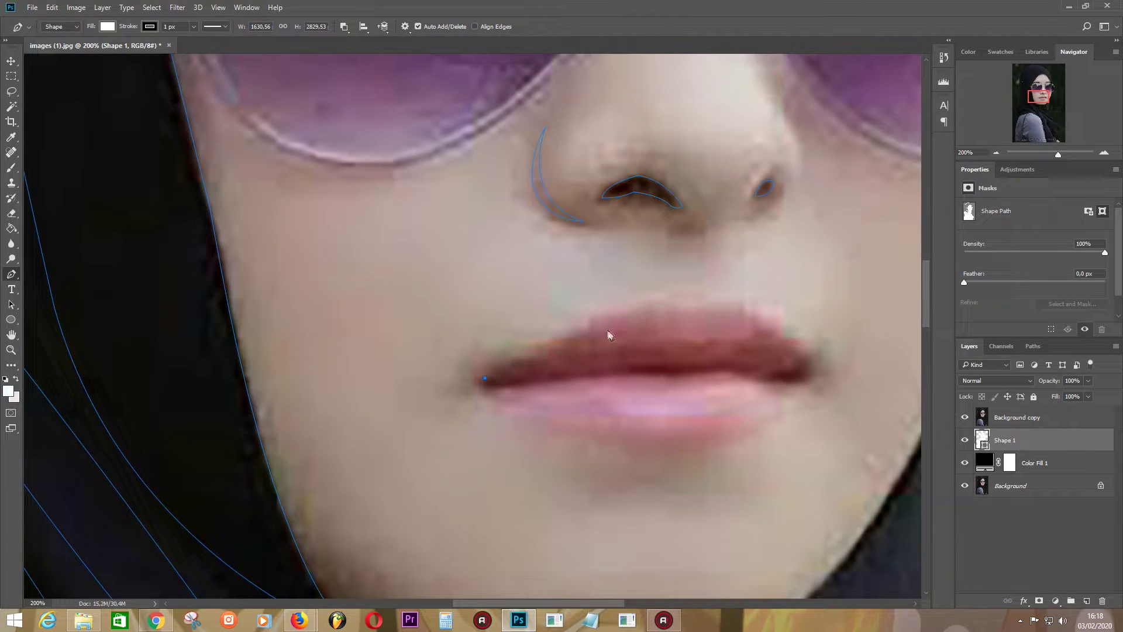
left_click_drag(672, 301, 692, 308)
left_click_drag(743, 311, 764, 317)
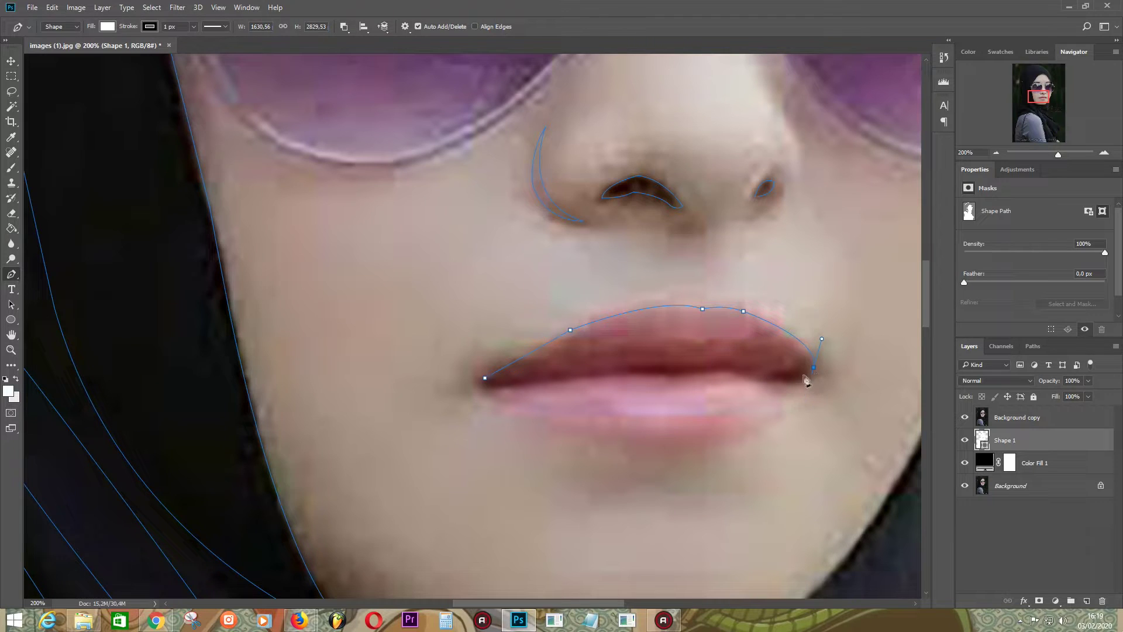
left_click(743, 364)
left_click(693, 365)
left_click(632, 367)
left_click(562, 375)
left_click(512, 382)
Cut the lower lip out of Shape 1 and preview the lip cut-outs with the photo hidden.
left_click(489, 394)
left_click(691, 440)
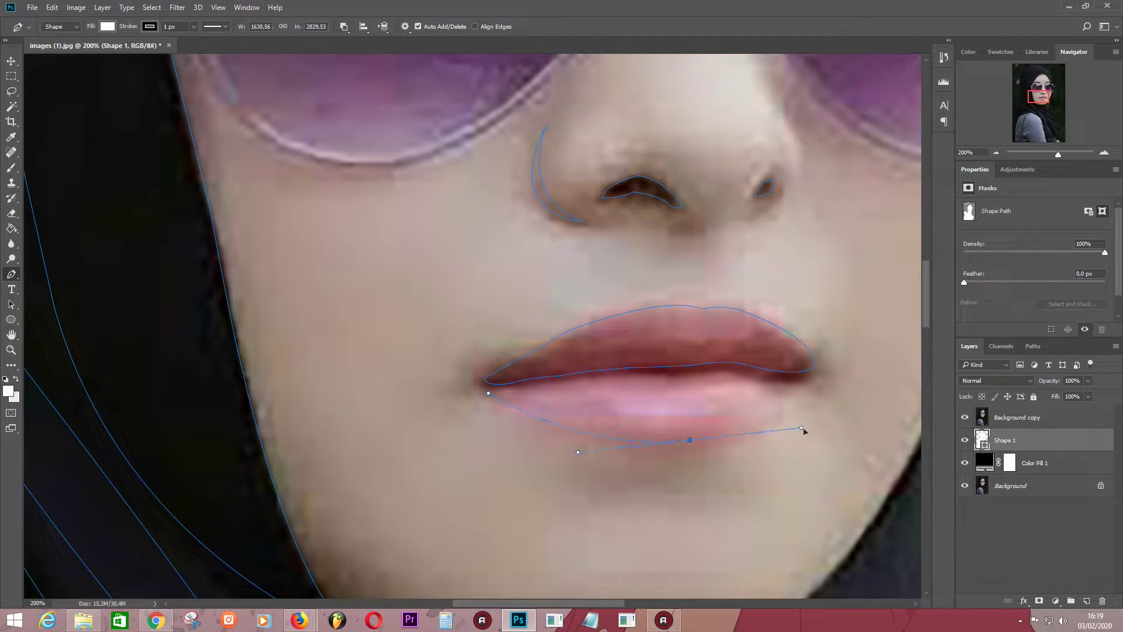
mouse_move(786, 389)
left_mouse_down()
mouse_move(786, 361)
mouse_move(760, 390)
left_mouse_up()
left_click(620, 374)
left_click(567, 381)
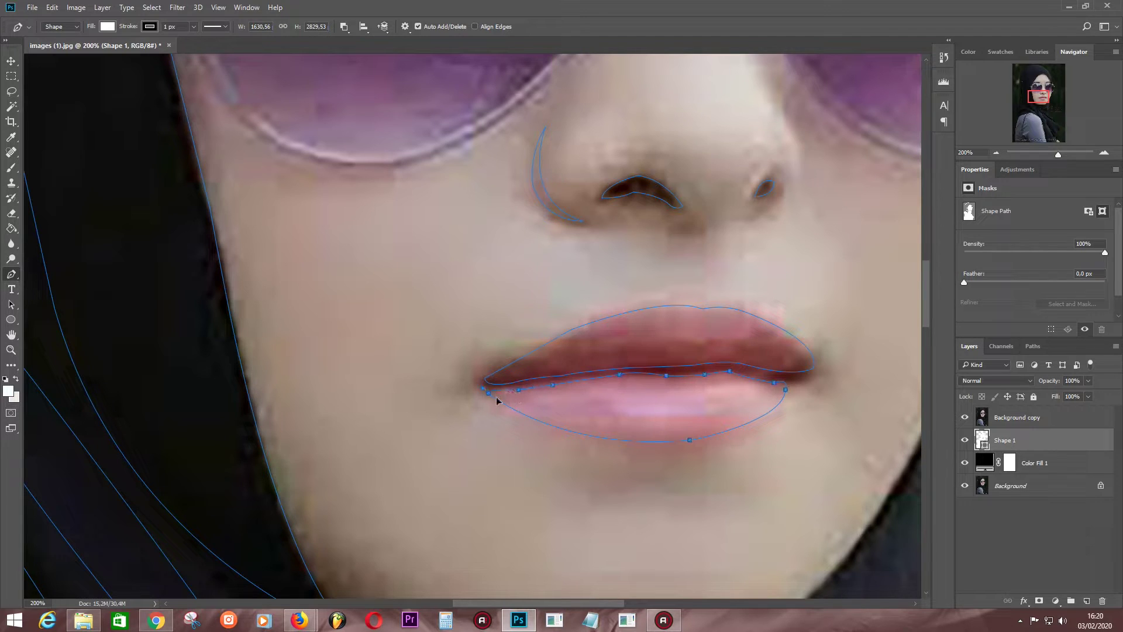
left_click(966, 418)
key("ctrl+minus")
key("ctrl+minus")
key("ctrl+minus")
left_click_drag(1030, 418, 1042, 454)
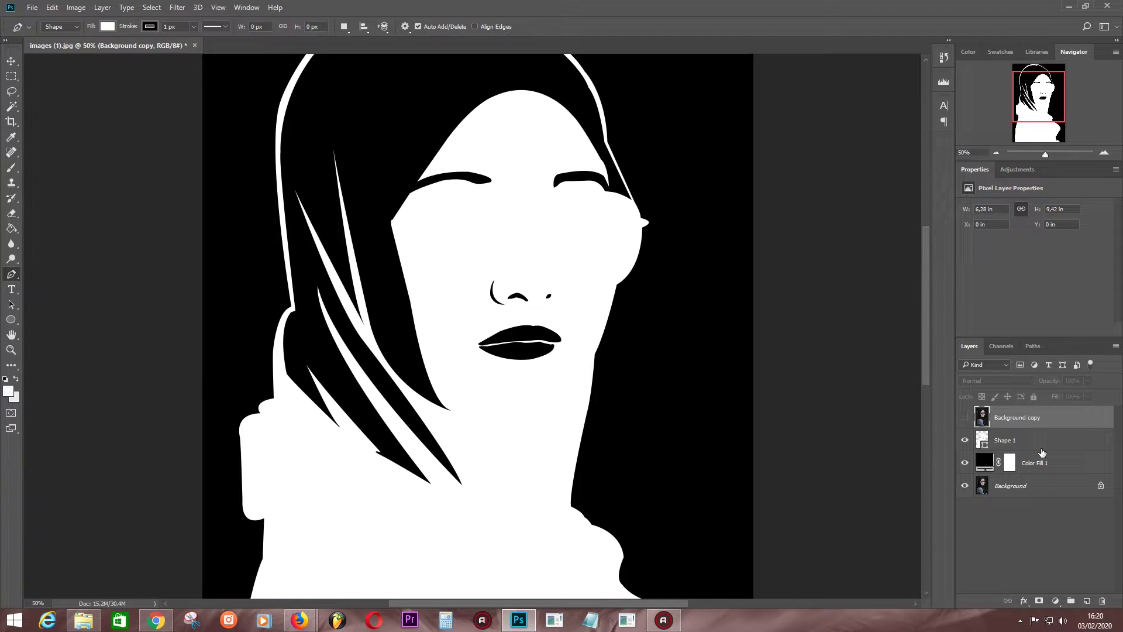
left_click(965, 417)
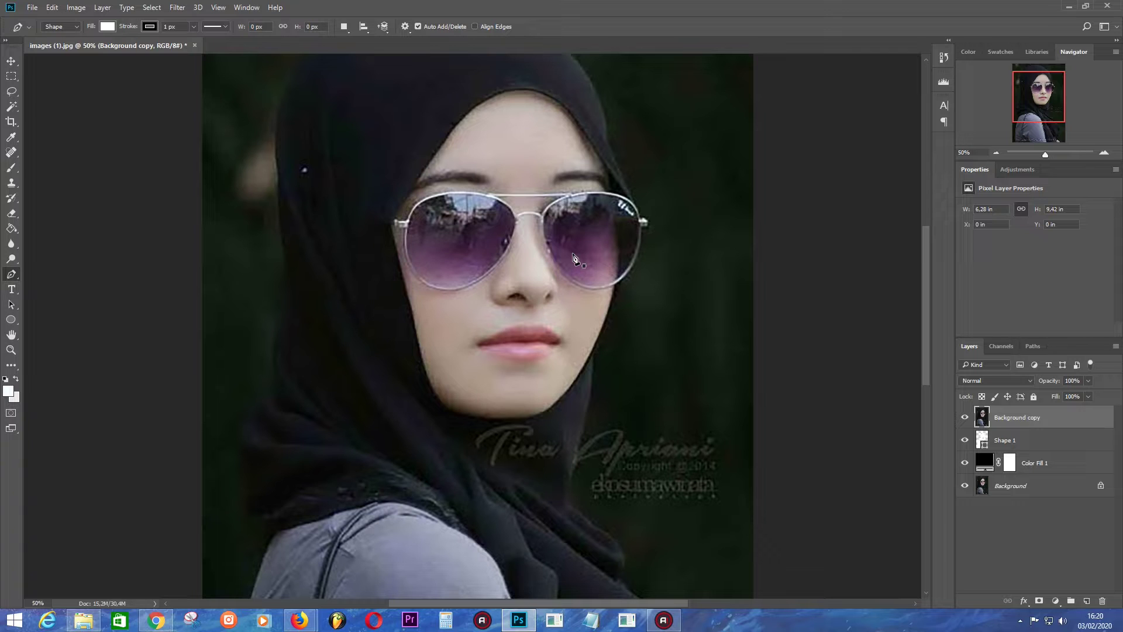
Cut the left sunglasses lens out of Shape 1, undoing an accidental new shape layer.
scroll(468, 275, "up", 2)
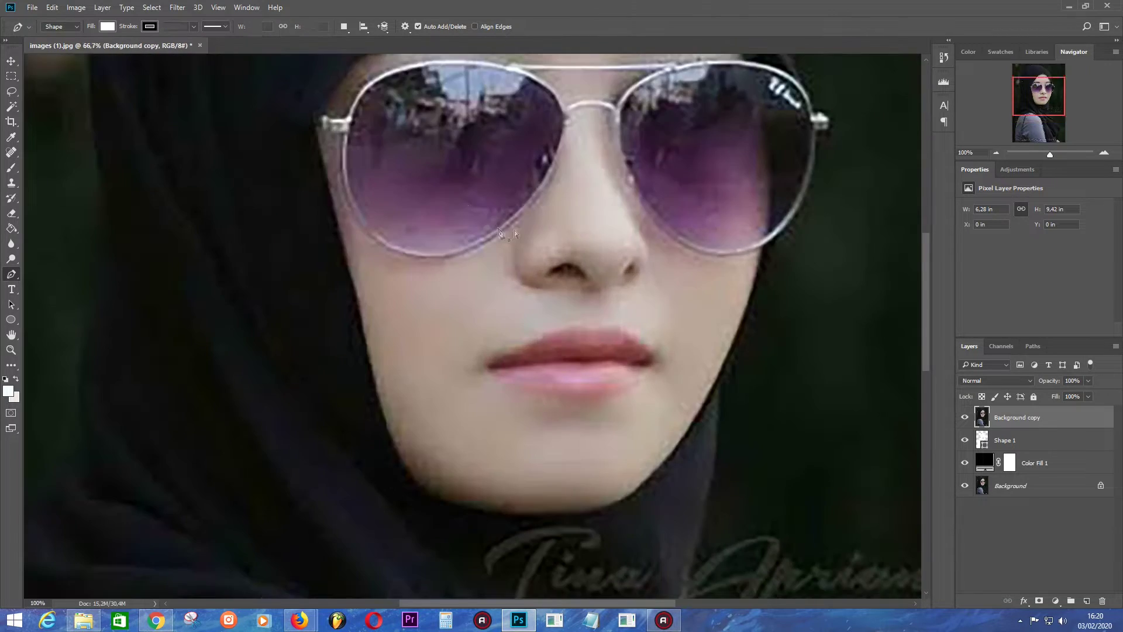
left_click(413, 197)
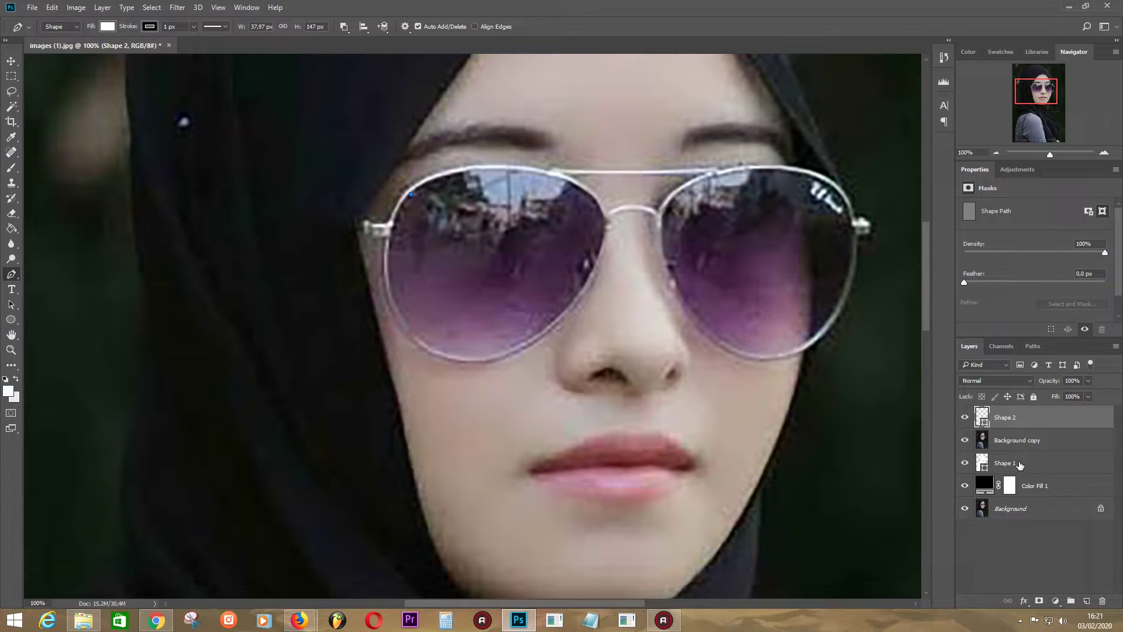
key("ctrl+z")
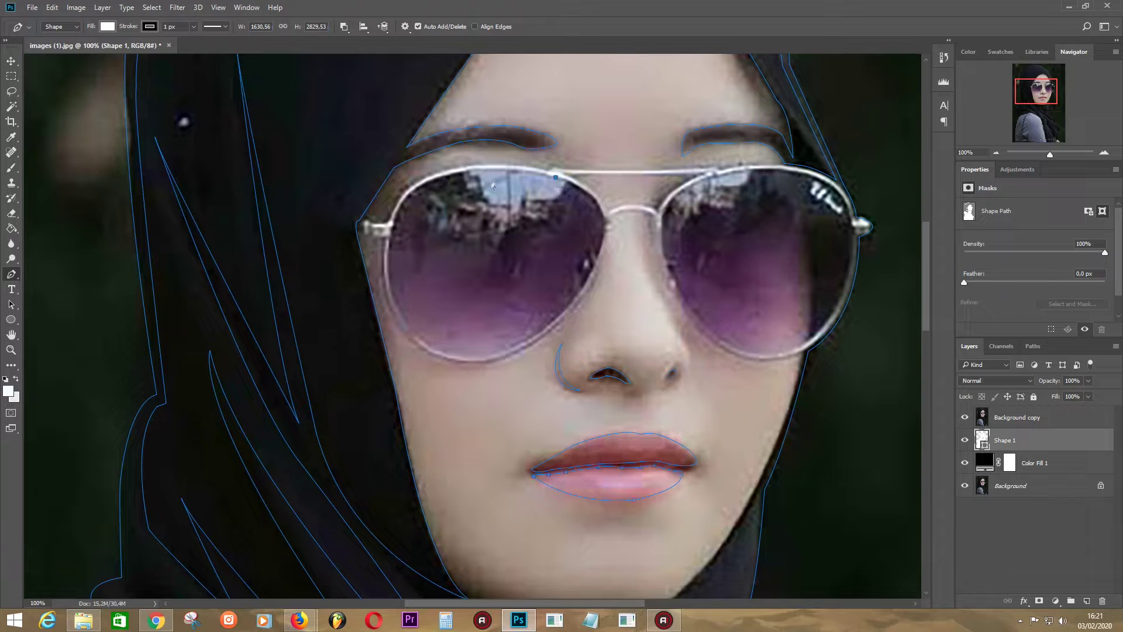
left_click(401, 209)
left_click(392, 294)
left_click(461, 357)
left_click_drag(555, 317, 597, 266)
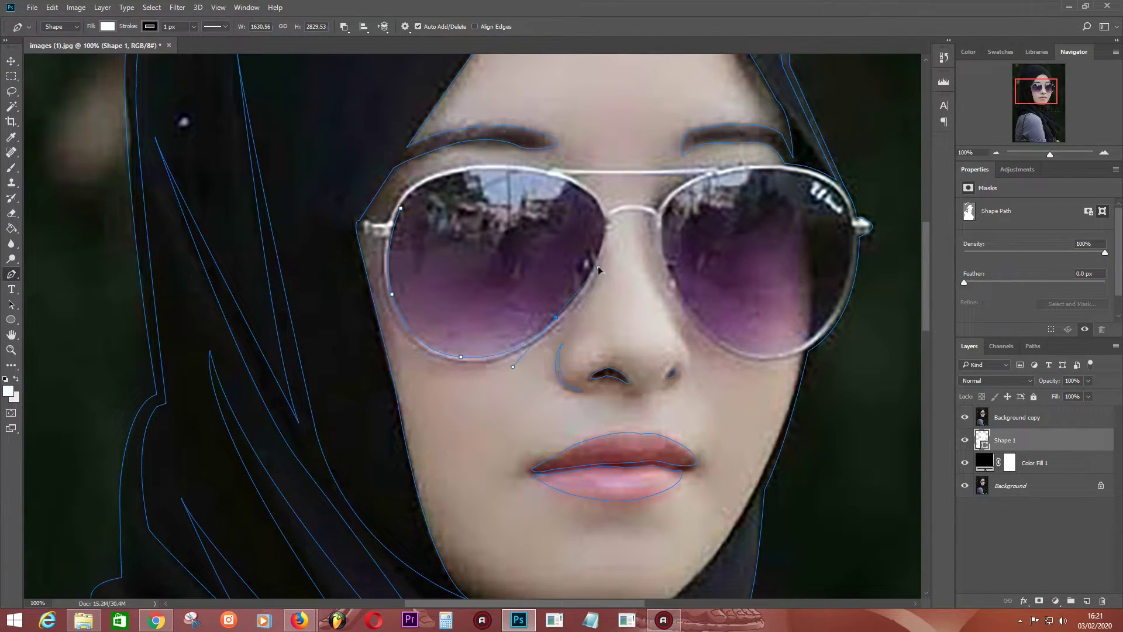
left_click(602, 218)
left_click_drag(477, 166, 598, 181)
left_click(538, 173)
left_click(419, 185)
left_click(965, 417)
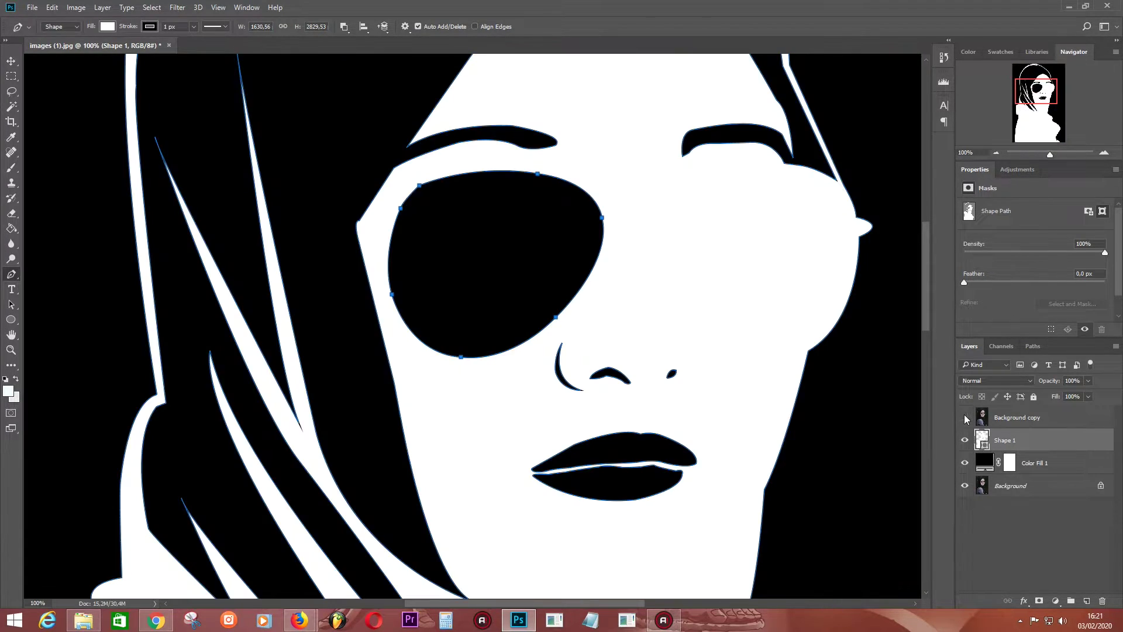
left_click(965, 418)
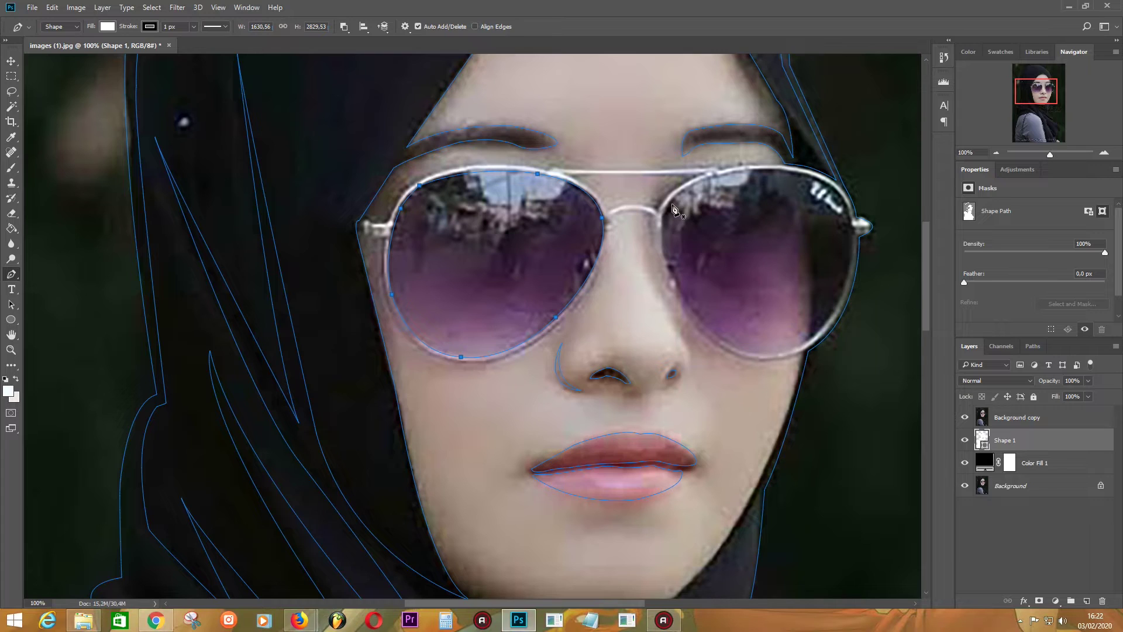
Trace the right lens as a cut-out in Shape 1.
left_click(673, 200)
left_click(662, 240)
left_click(668, 265)
left_click(802, 345)
left_click_drag(851, 229, 856, 307)
left_click(822, 180)
left_click(711, 177)
left_click(672, 200)
Cut the left temple tip out of Shape 1 and check it with the photo hidden.
key("ctrl+plus")
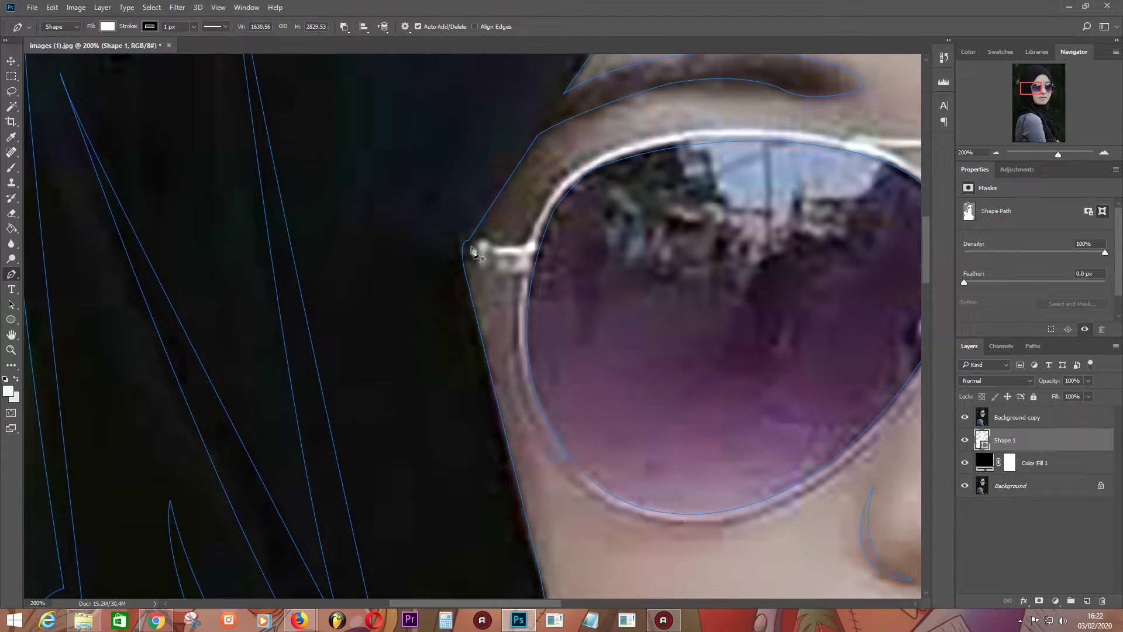
left_click(484, 240)
left_click(479, 267)
left_click_drag(508, 277, 526, 281)
left_click(540, 244)
left_click(495, 247)
left_click(965, 417)
scroll(468, 322, "right", 5)
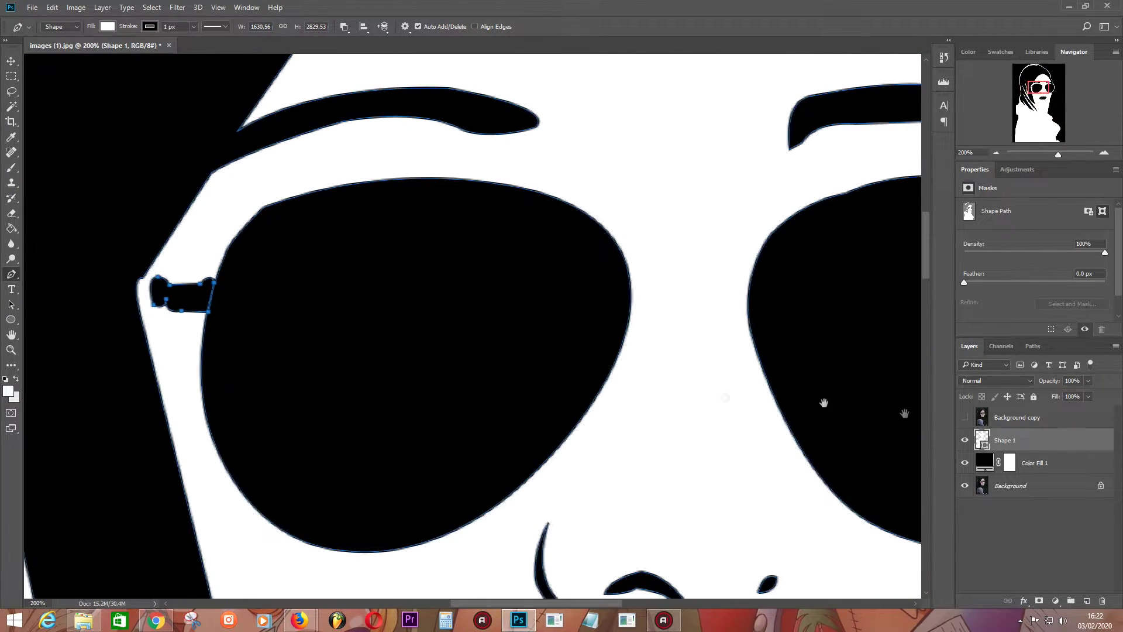
left_click(965, 418)
Trace the nose bridge of the glasses as a cut-out.
left_click_drag(716, 264, 787, 287)
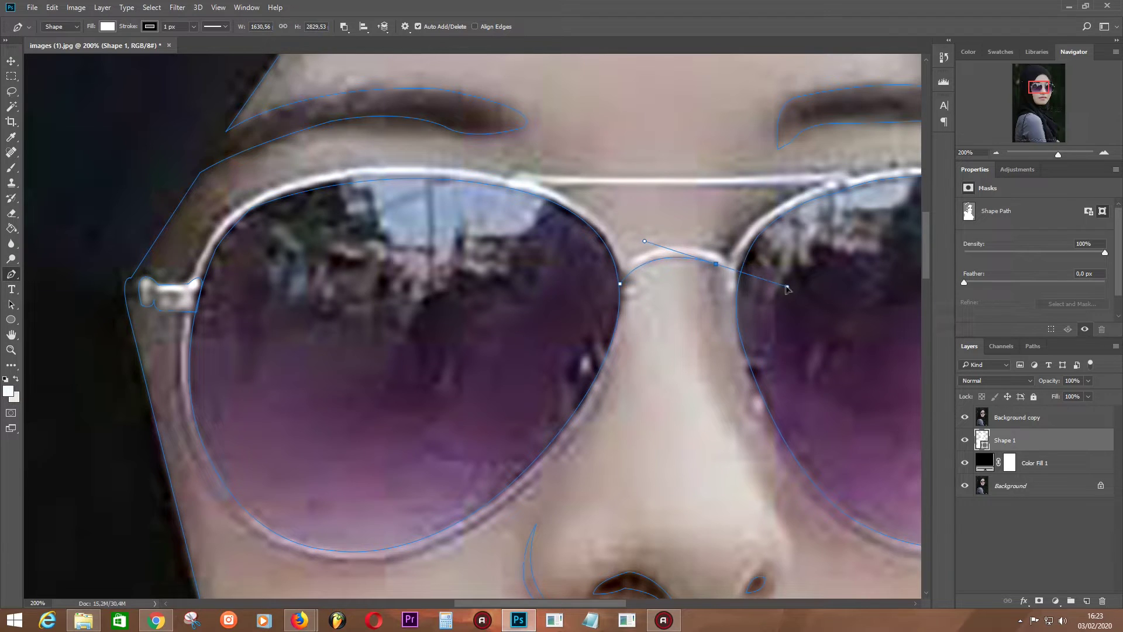
left_click(736, 296)
left_click_drag(629, 262, 671, 229)
left_click(617, 279)
Cut out the glasses' top bar and preview the whole portrait with the photo hidden.
left_click_drag(505, 185, 522, 176)
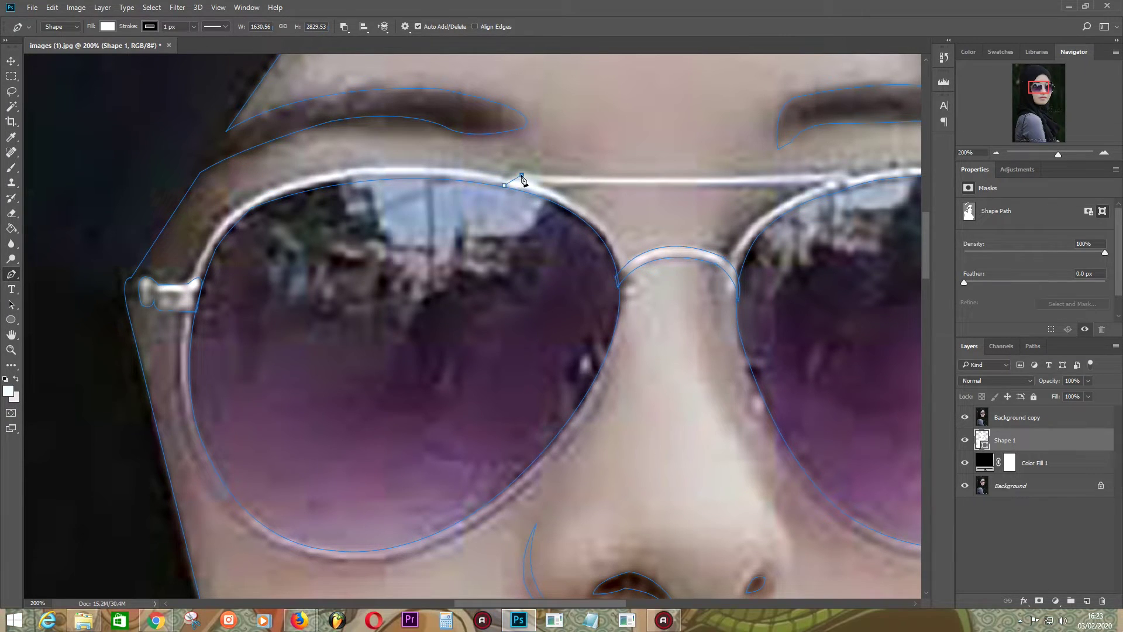
left_click(545, 175)
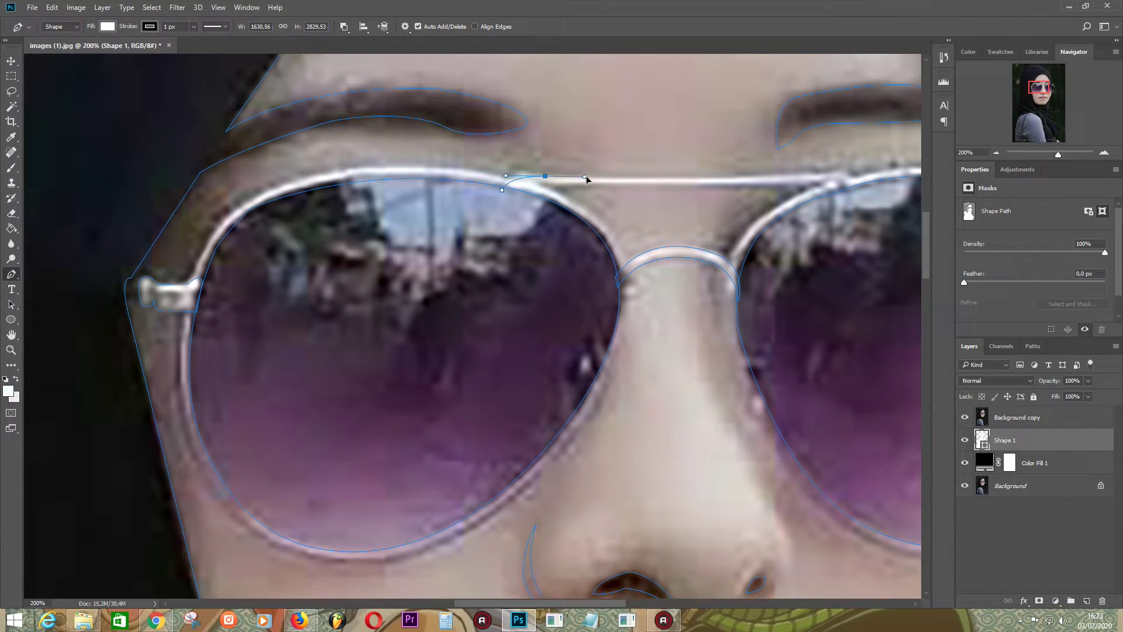
left_click(843, 175)
left_click_drag(867, 194, 790, 187)
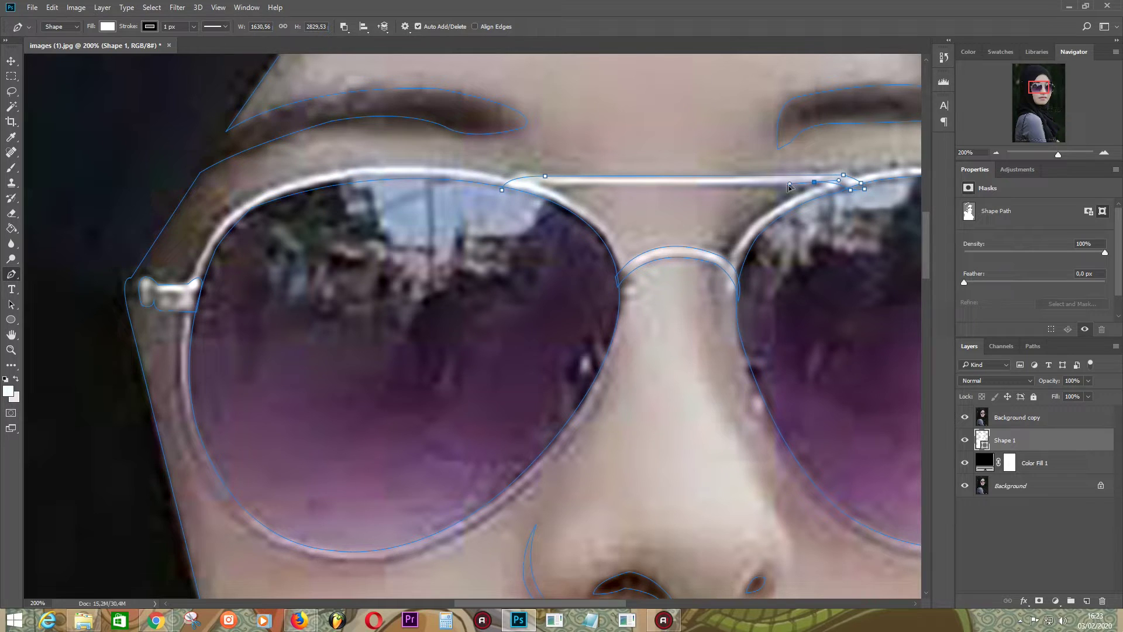
left_click(539, 185)
left_click(502, 189)
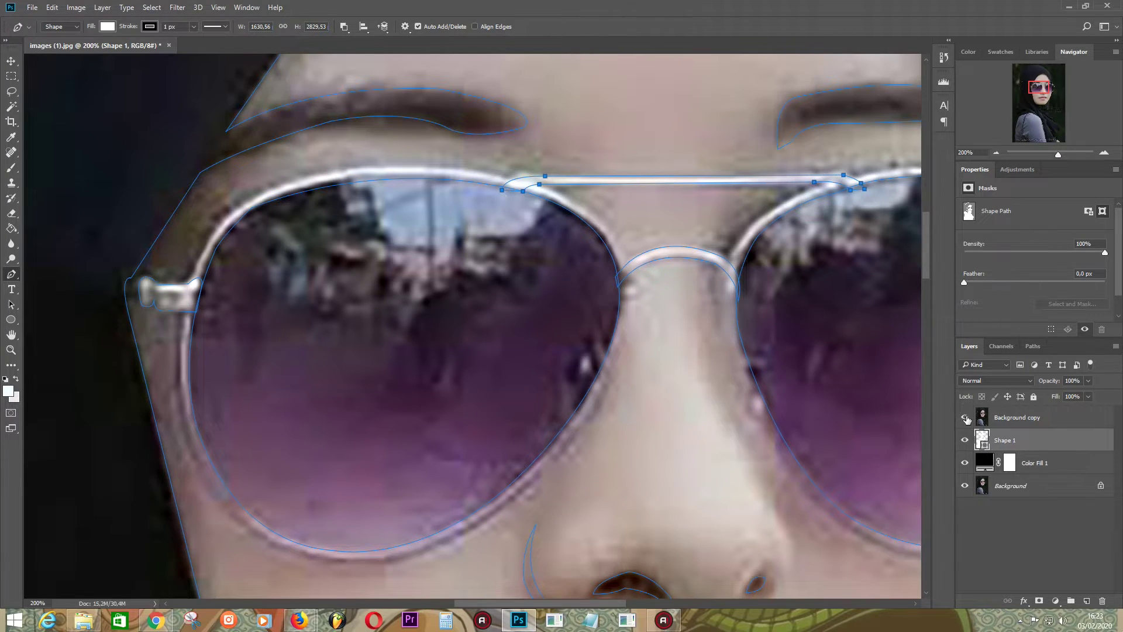
left_click(965, 418)
key("ctrl+minus")
key("ctrl+minus")
key("ctrl+minus")
scroll(632, 392, "down", 1)
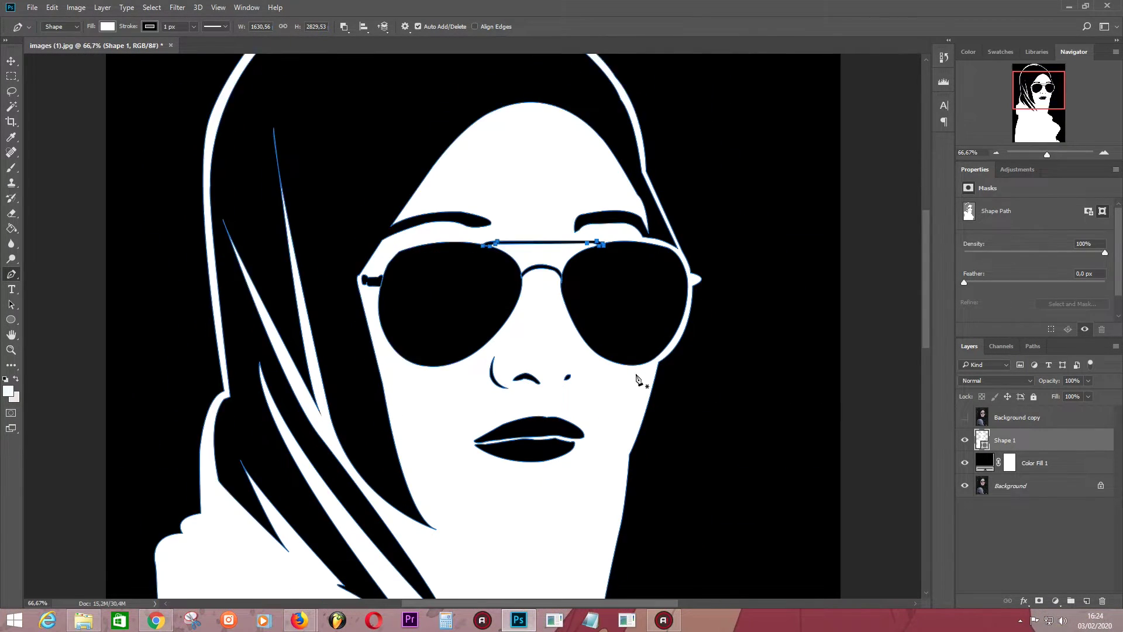
scroll(646, 376, "down", 4)
Continue the outline along the chin and up the right jawline.
left_click(965, 417)
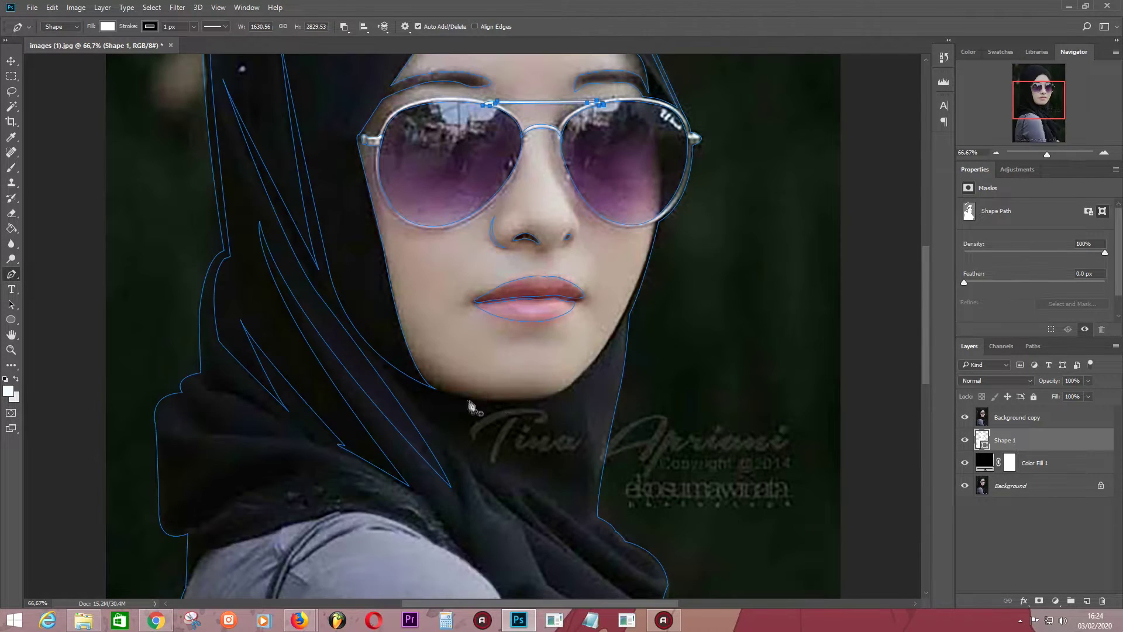
left_click(442, 391)
left_click_drag(508, 400, 540, 399)
left_click(561, 391)
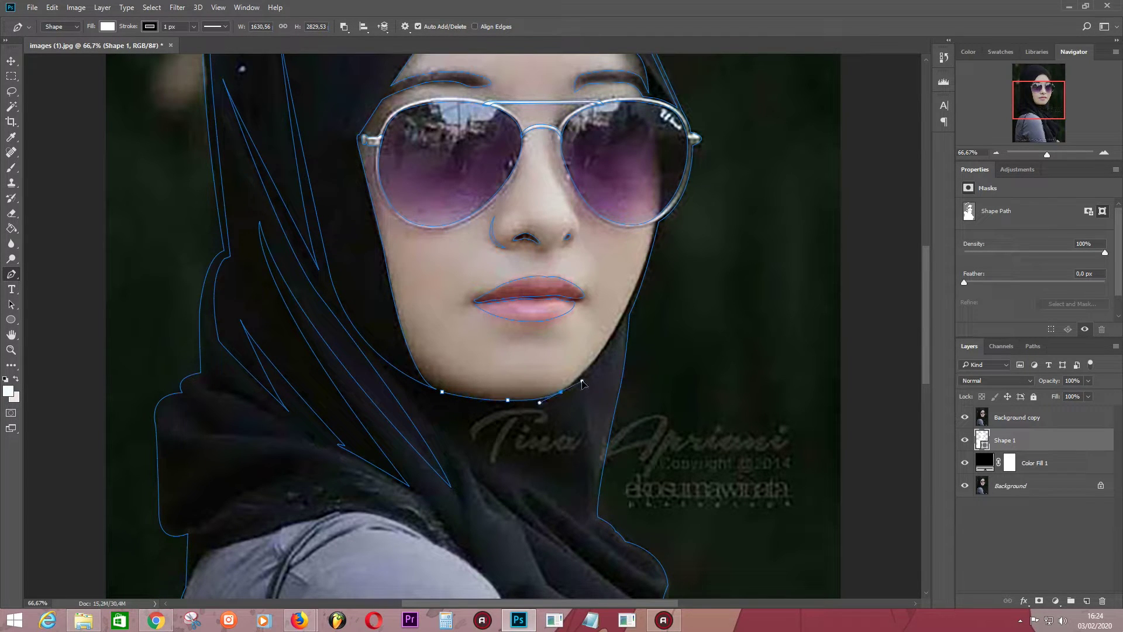
left_click(596, 367)
left_click(623, 321)
Trace down the right side of the neck and around the scarf fold.
left_click(593, 488)
left_click(591, 521)
left_click(612, 538)
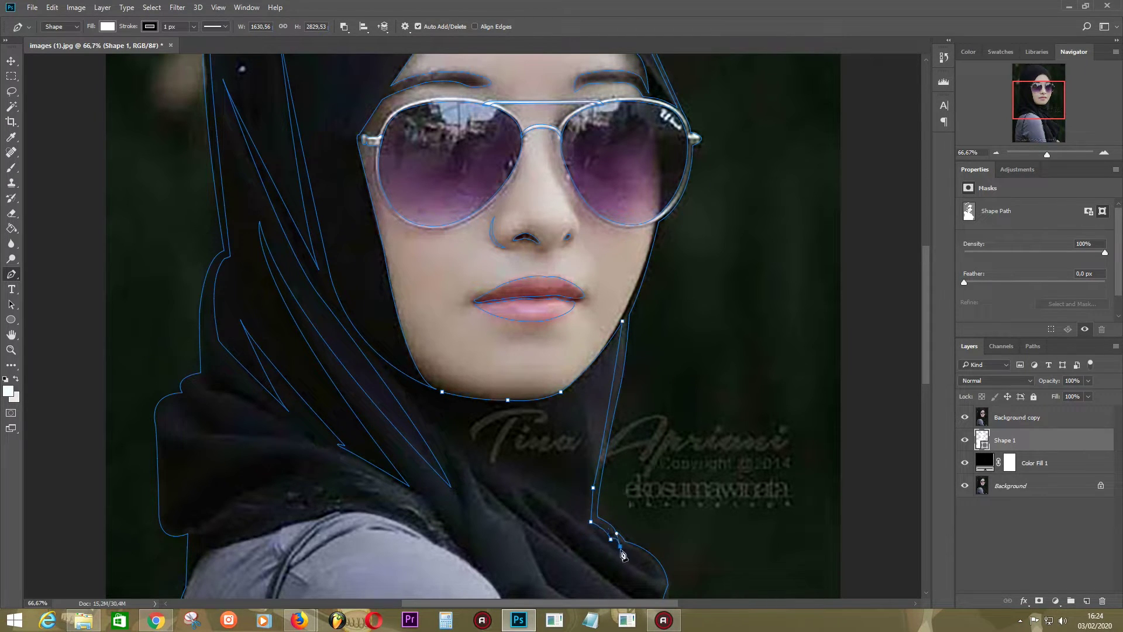
left_click(653, 573)
left_click(586, 525)
left_click(513, 475)
left_click(511, 508)
left_click(526, 518)
left_click_drag(541, 530, 525, 516)
Close the outline along the hijab's lower edge and preview the white silhouette with the photo hidden.
left_click(571, 551)
left_click(472, 472)
left_click(439, 417)
left_click(413, 403)
left_click(386, 370)
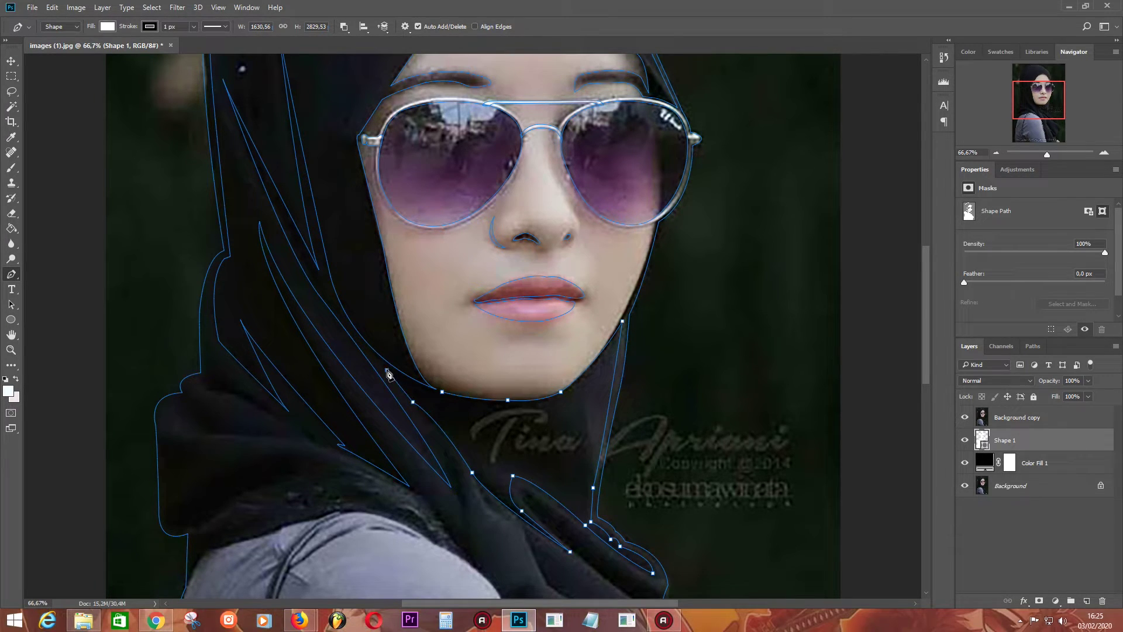
left_click(965, 417)
key("ctrl+minus")
key("ctrl+minus")
key("ctrl+minus")
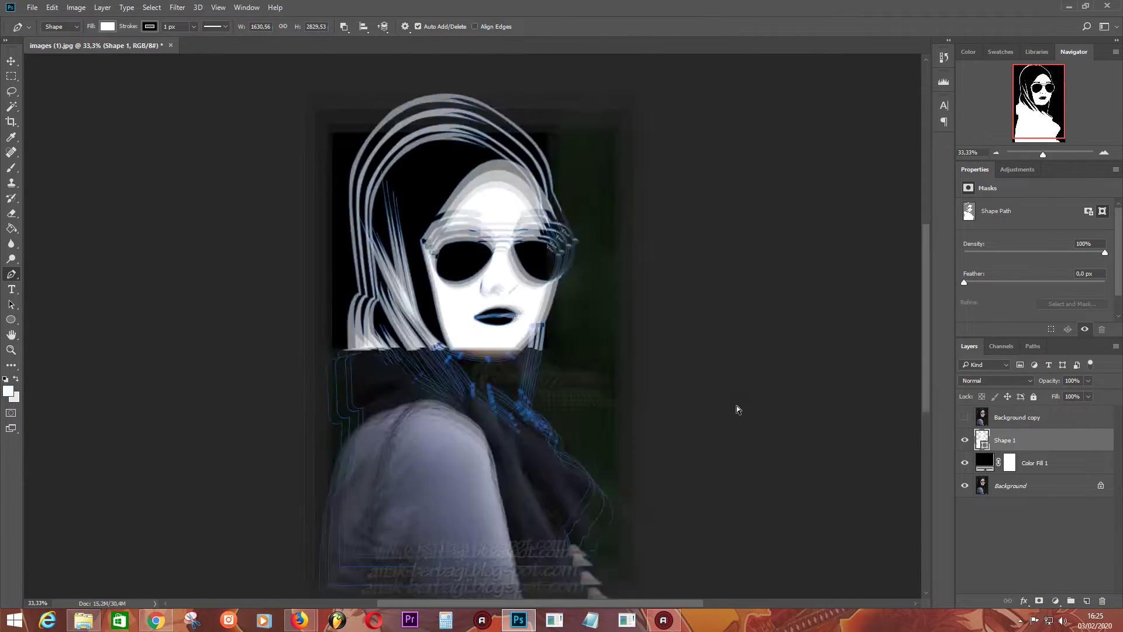
left_click(1047, 418)
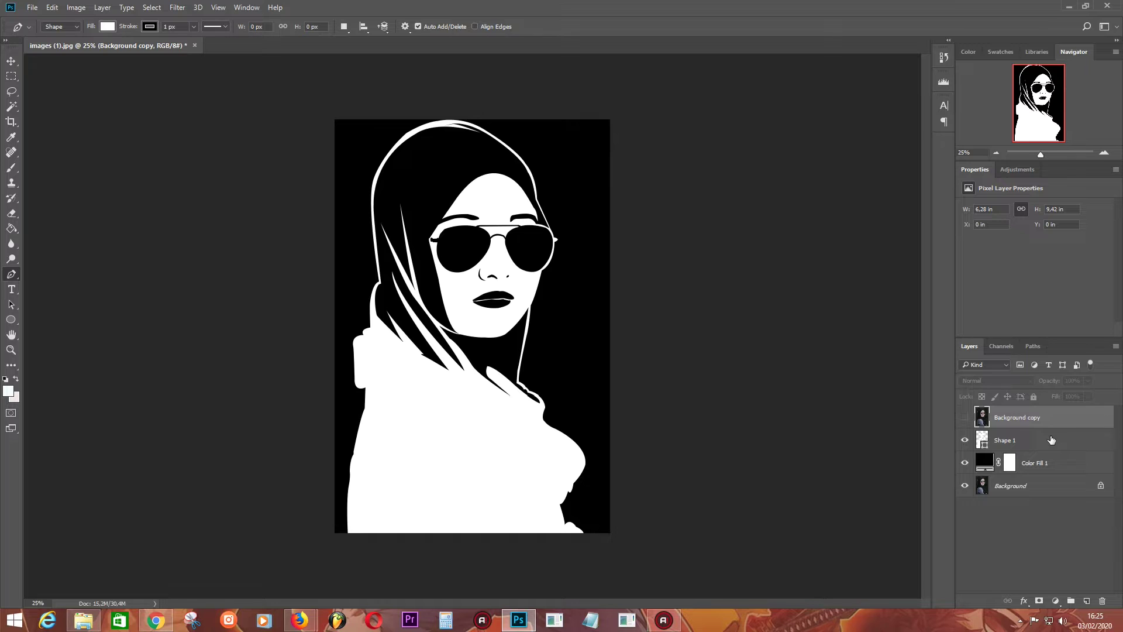
Show the photo, select the Shape 1 layer, and zoom to 50% on the lower hijab.
left_click(965, 418)
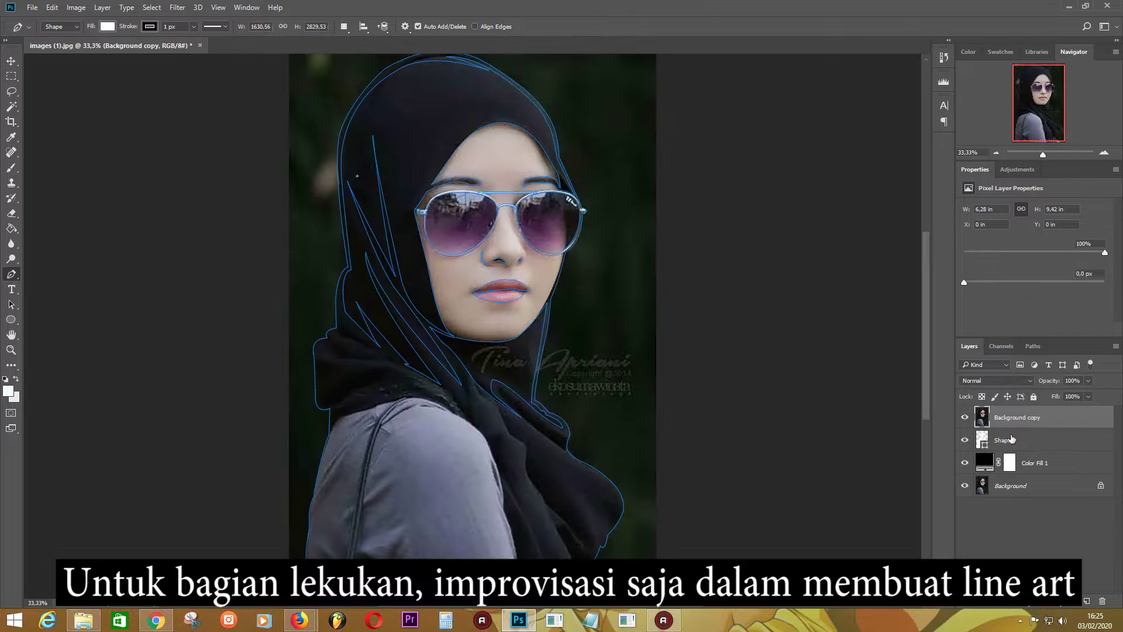
left_click(1018, 440)
key("ctrl+plus")
key("ctrl+plus")
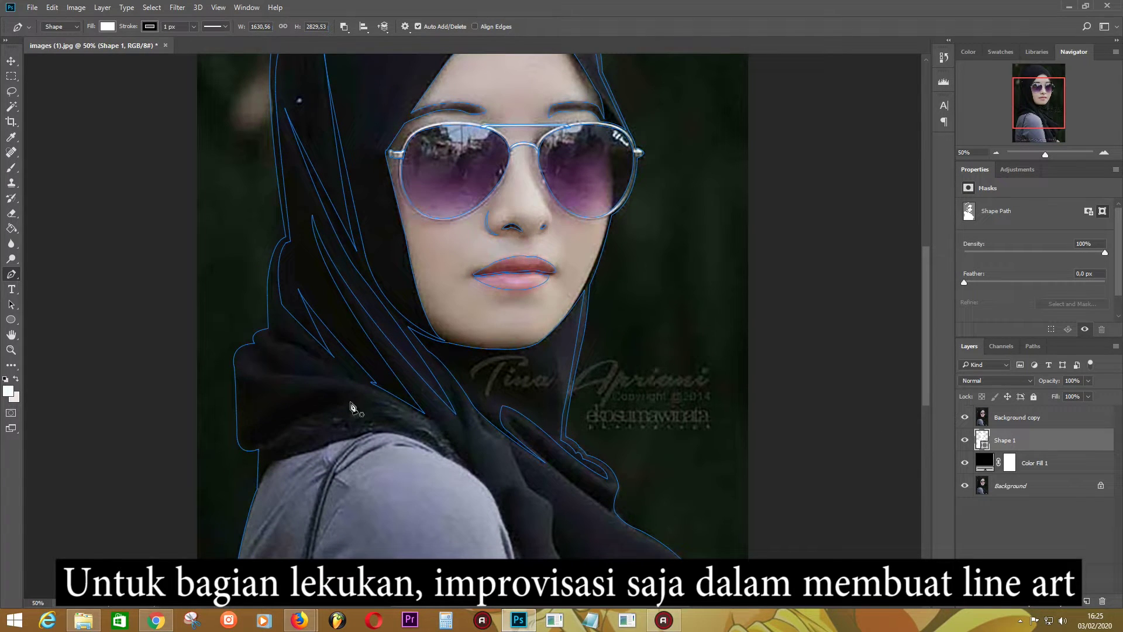
left_click_drag(311, 416, 358, 356)
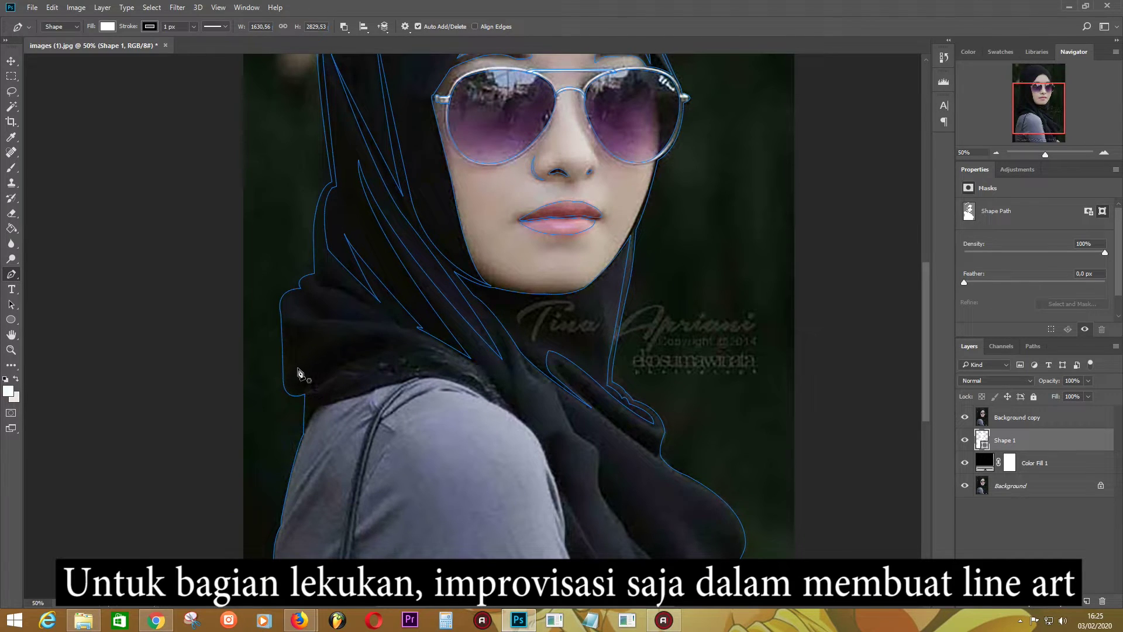
Trace a closed outline around the first hijab fold, with a curved segment and a sharp corner.
left_click(307, 365)
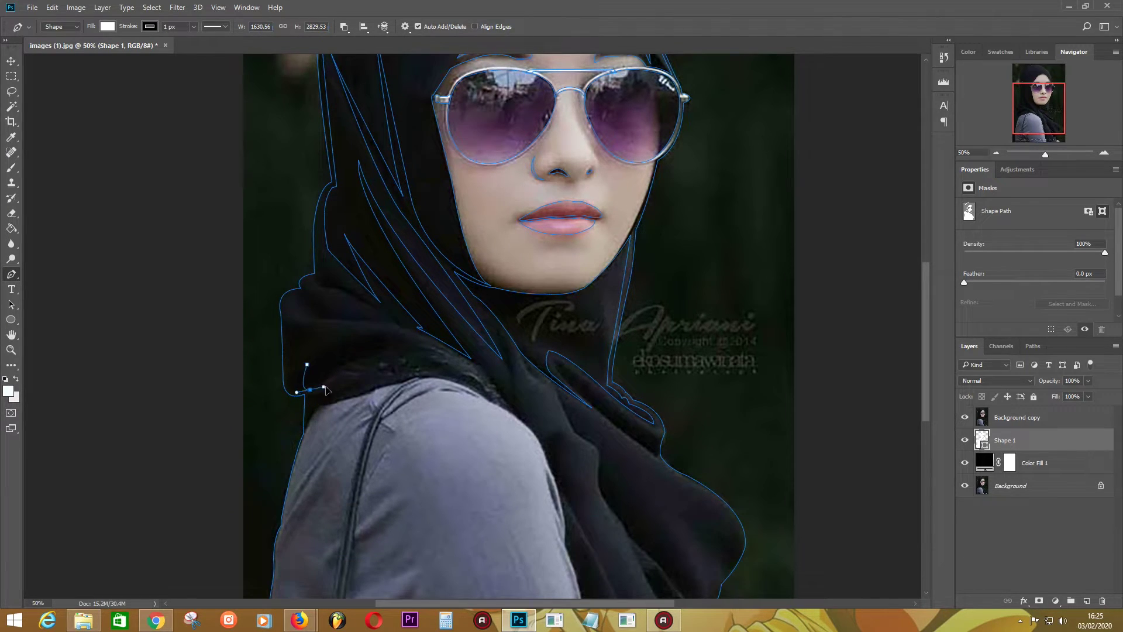
left_click_drag(310, 390, 356, 382)
left_click(311, 389, "ctrl")
left_click(310, 390, "alt")
left_click(387, 352)
left_click(370, 334)
left_click(335, 337)
left_click(307, 364)
Trace and close the hijab fold just above it.
left_click(378, 321)
left_click(299, 309)
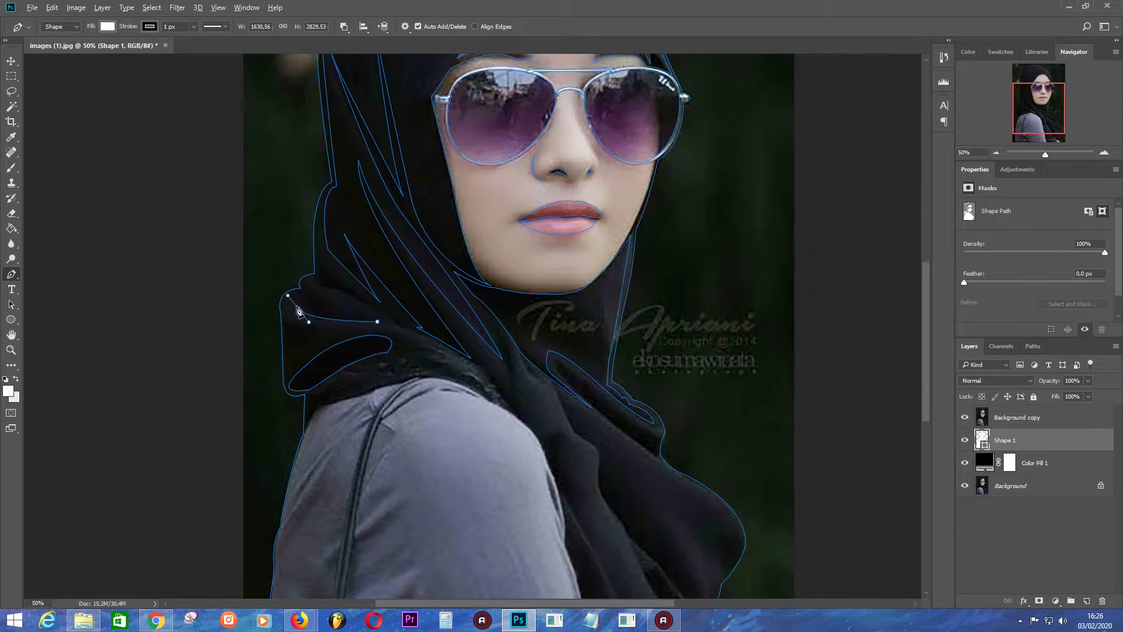
left_click(282, 292)
left_click(334, 301)
left_click(378, 321)
Trace two more small closed fold shapes along the hijab.
left_click(321, 287)
left_click(322, 260)
left_click(376, 307)
left_click(288, 324)
left_click(291, 370)
left_click(322, 339)
left_click(288, 325)
Trace the hijab fold along the shoulder line.
scroll(296, 330, "down", 4)
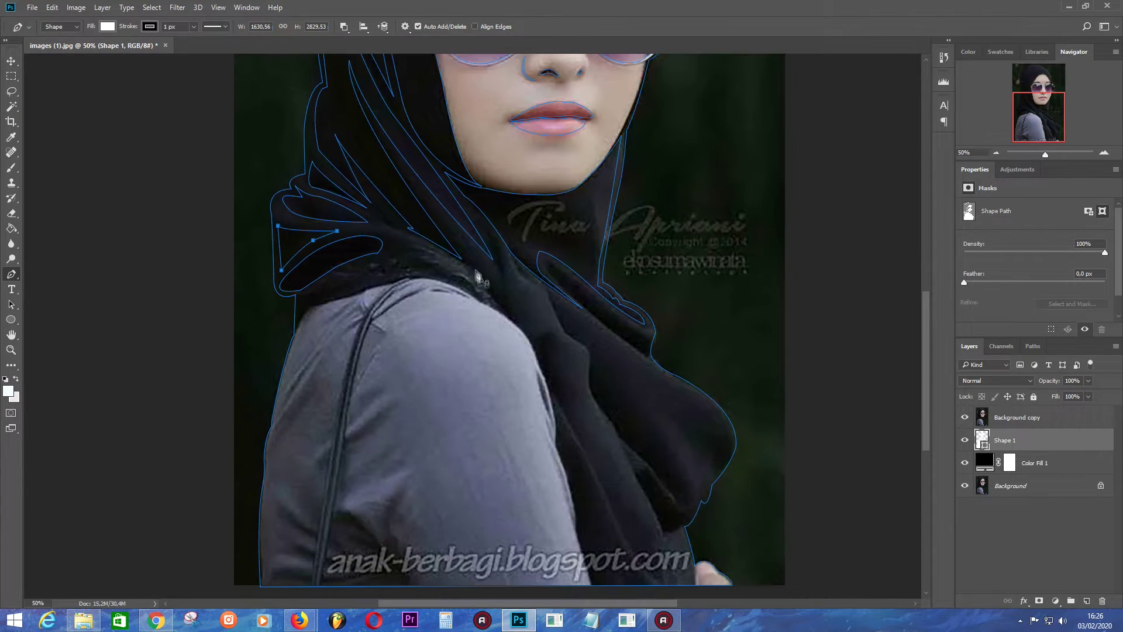
left_click(472, 267)
left_click(496, 305)
left_click(483, 220)
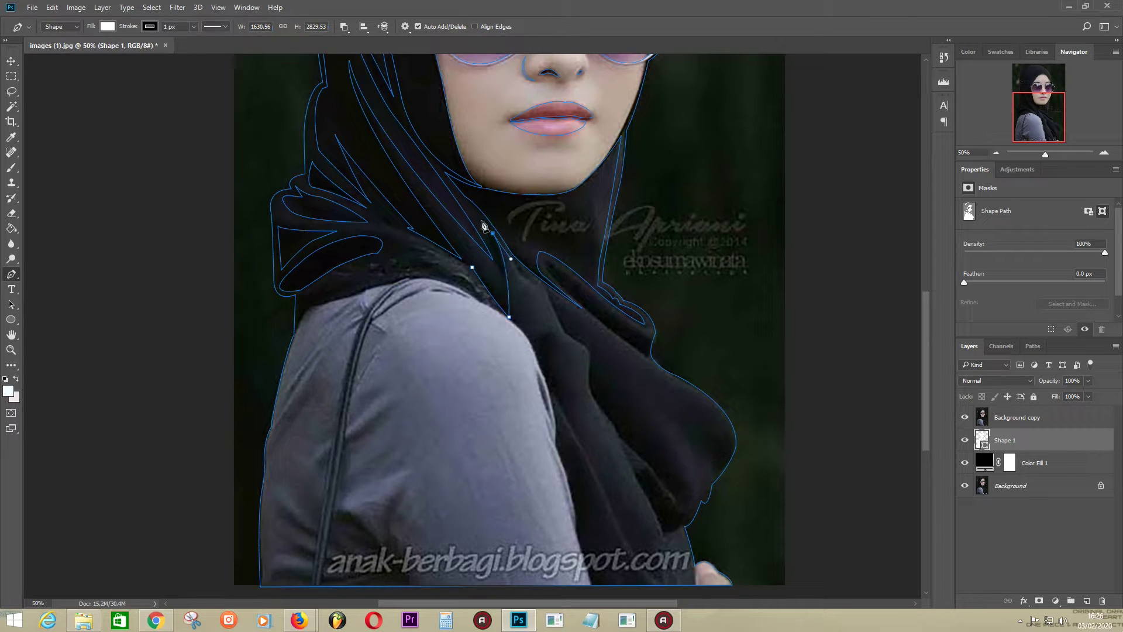
left_click(500, 273)
left_click(509, 316)
left_click(504, 297)
left_click(444, 221)
Start a shoulder outline, undo the misplaced points, and continue it up the fold.
left_click(312, 303)
left_click(392, 276)
left_click(427, 259)
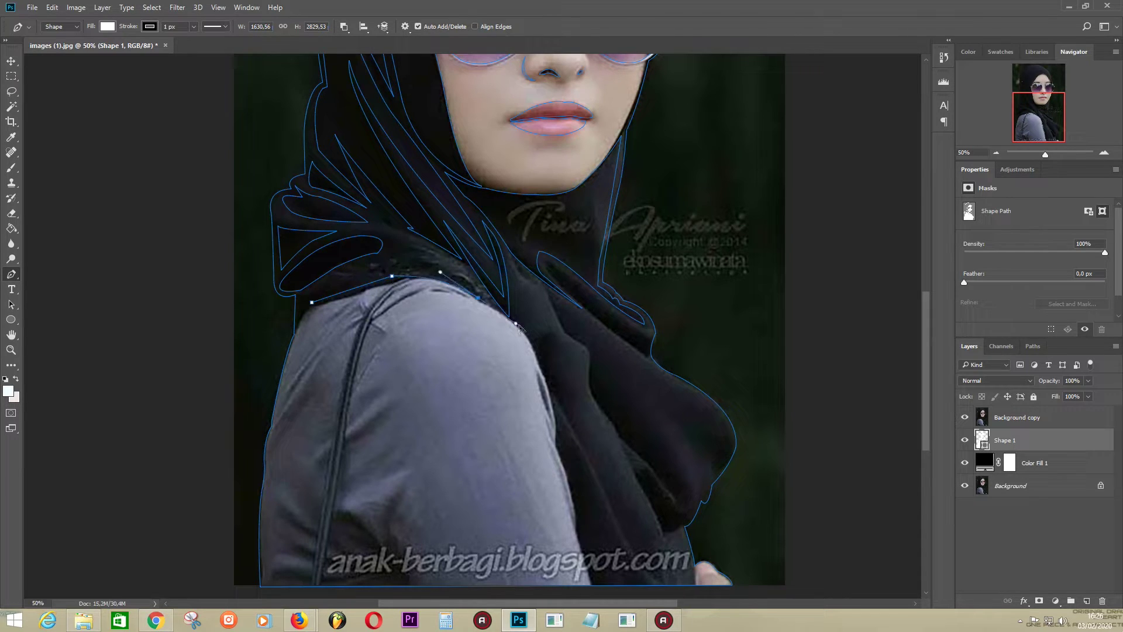
left_click(529, 336)
key("ctrl+z")
key("ctrl+z")
left_click(478, 298)
left_click(445, 255)
left_click(388, 226)
Extend the fold outline upward and down toward the shoulder, undoing one stray point.
left_click(369, 188)
left_click(377, 226)
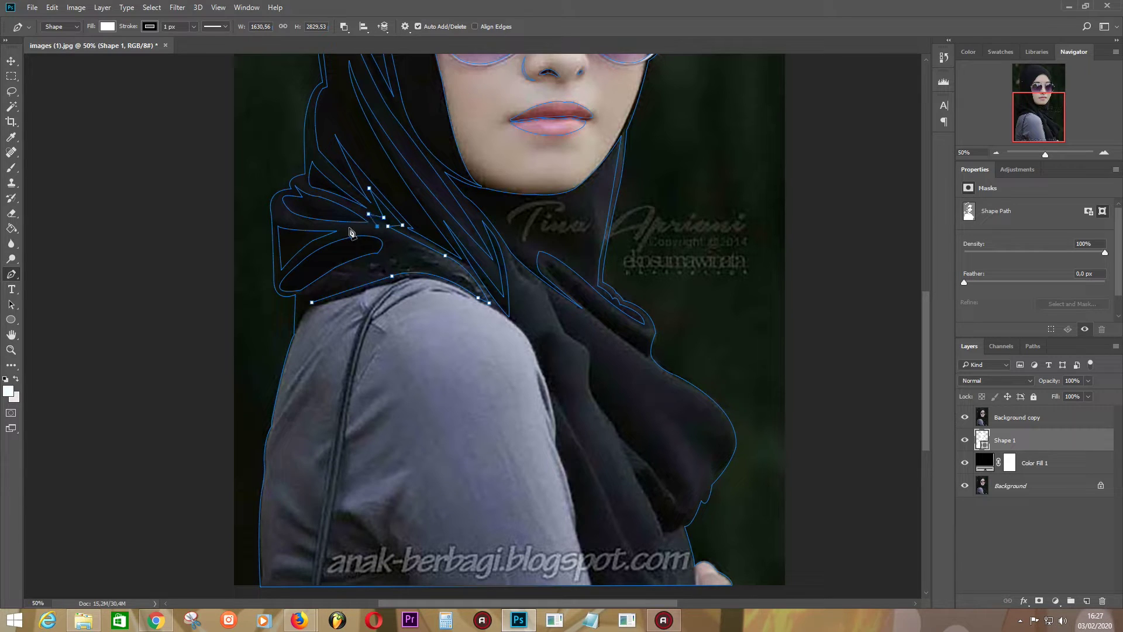
left_click(387, 244)
left_click(310, 290)
left_click(299, 324)
left_click_drag(420, 340, 441, 267)
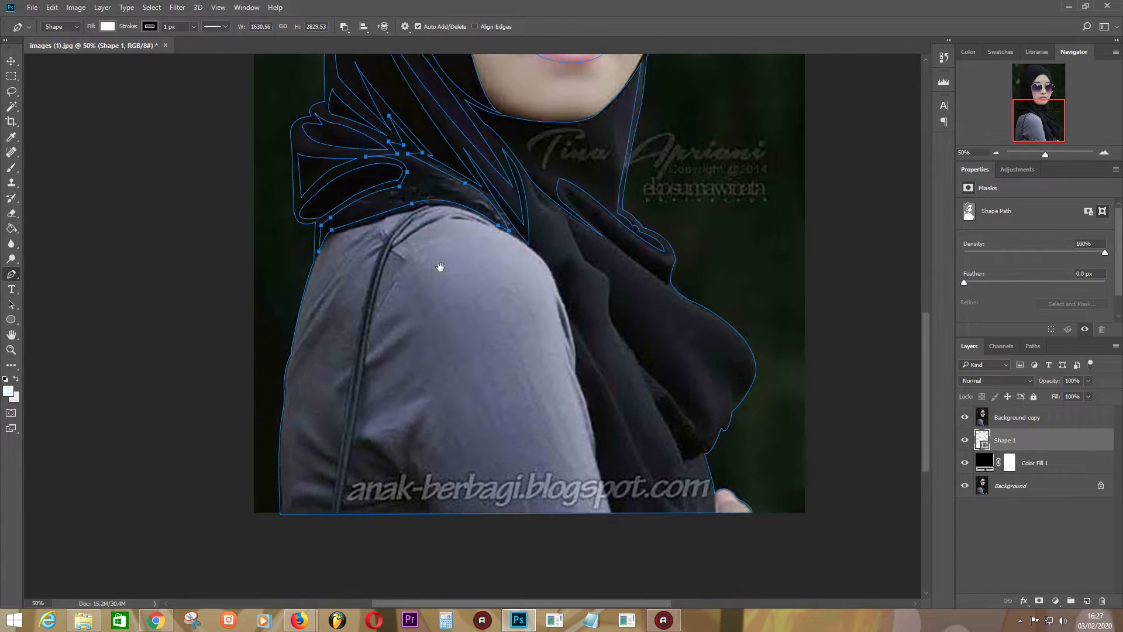
left_click(336, 234)
key("ctrl+z")
Trace a closed thin shape down and back up the bag strap.
left_click(378, 259)
left_click(344, 413)
left_click(332, 514)
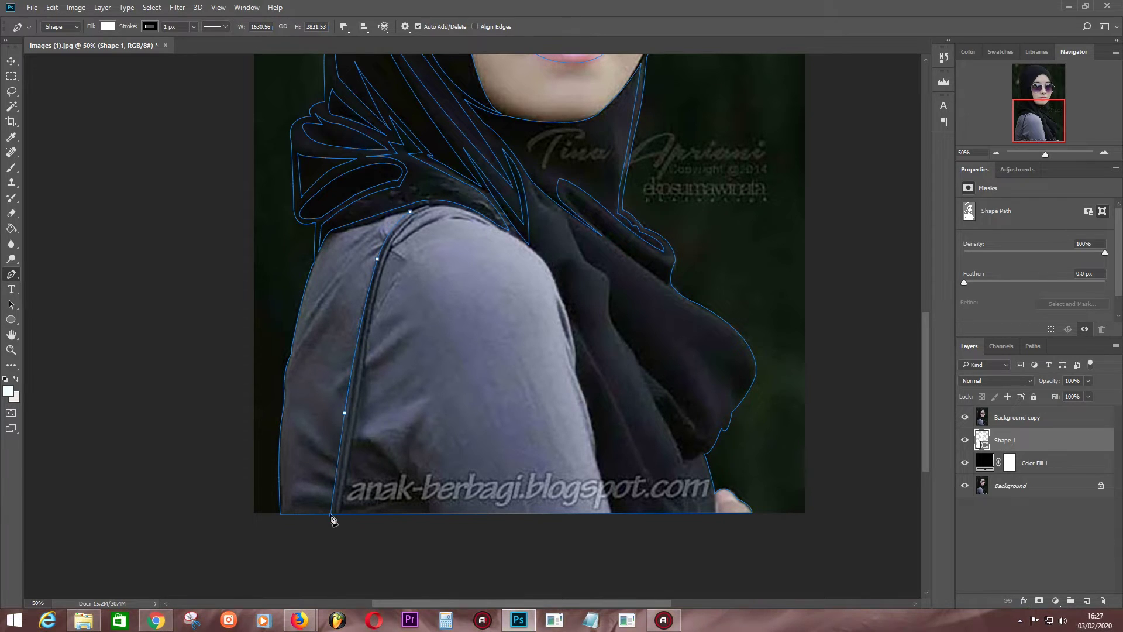
left_click(363, 371)
left_click(402, 232)
left_click(433, 206)
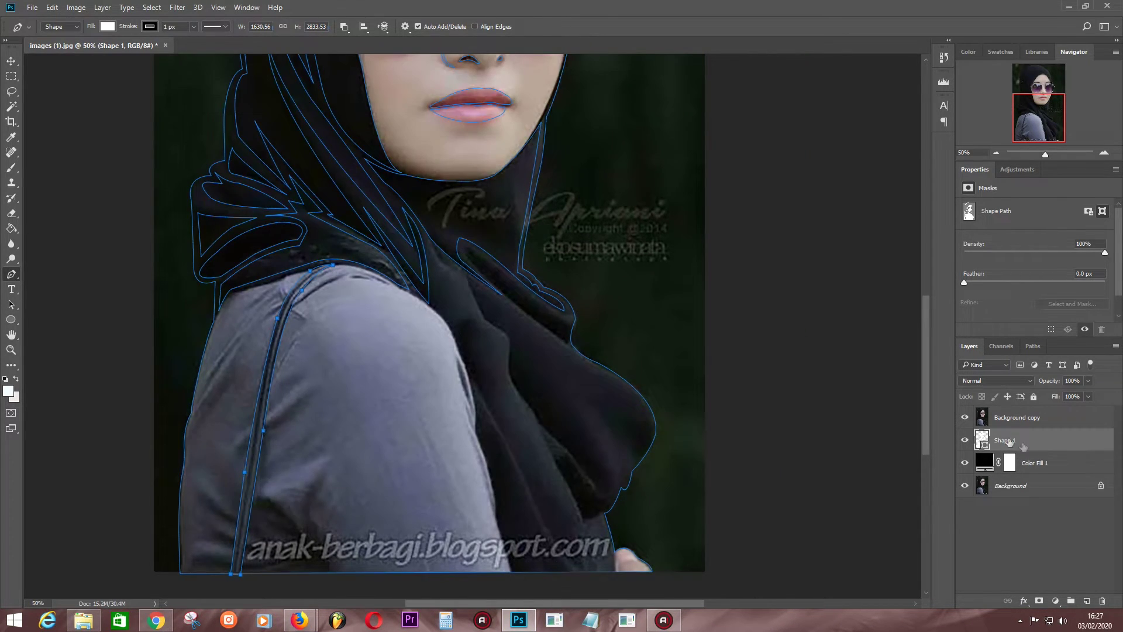
Hide the photo to check the strap line, then show it and begin the lower fold.
left_click(965, 417)
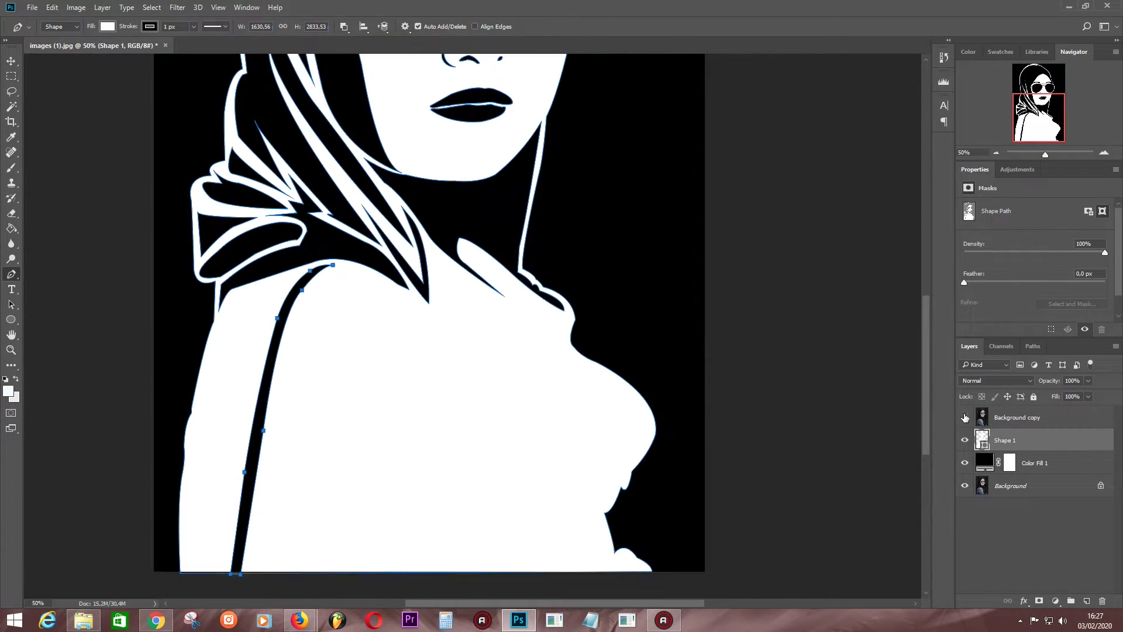
left_click_drag(393, 307, 381, 318)
left_click(964, 418)
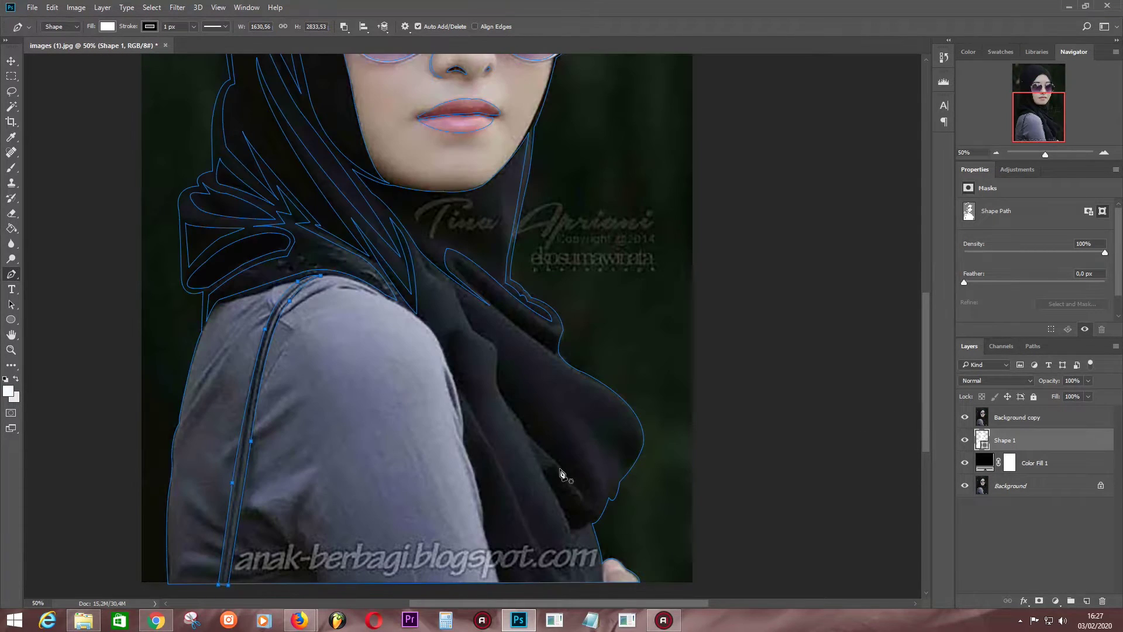
left_click(455, 290)
Undo the stray point and draw a curved segment down the sleeve edge.
key("ctrl+z")
left_click(419, 263)
mouse_move(422, 321)
left_mouse_down()
mouse_move(456, 406)
mouse_move(459, 488)
left_mouse_up()
scroll(462, 433, "down", 5)
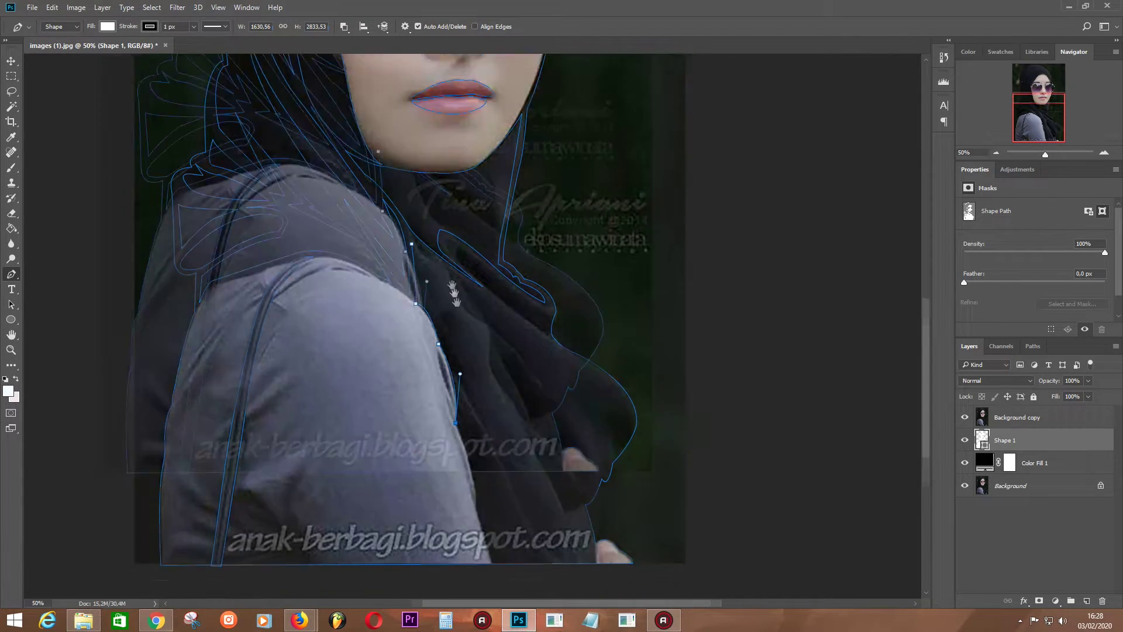
left_click_drag(431, 373, 430, 419)
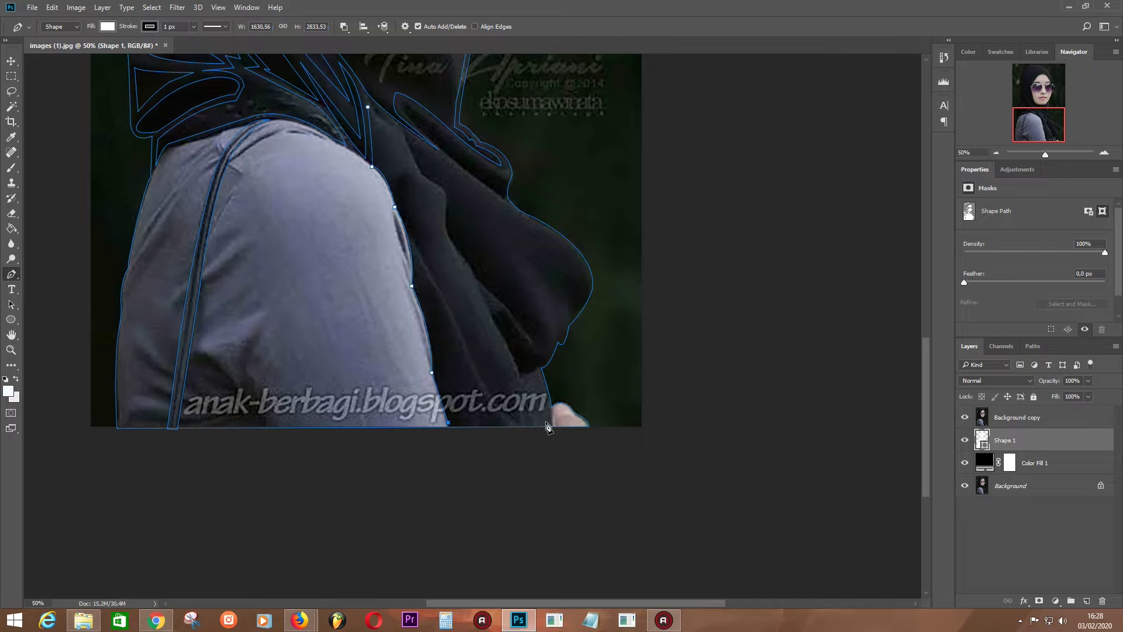
Continue the sleeve edge outline down to the image's bottom edge.
left_click(494, 423)
left_click(429, 288)
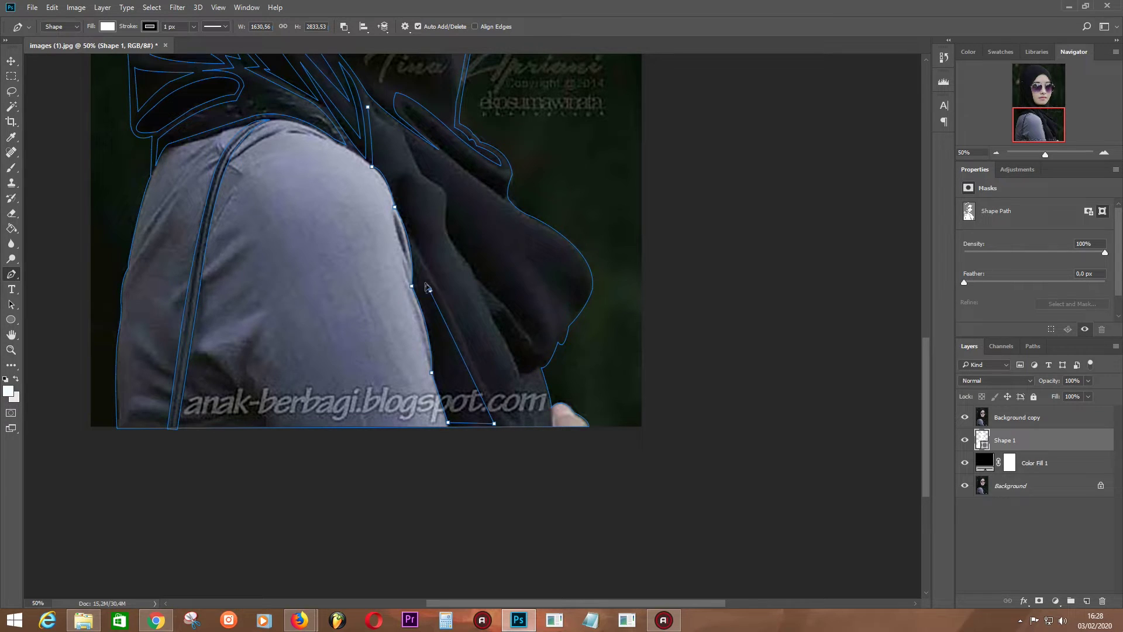
left_click(413, 248)
left_click(447, 307)
left_click(498, 405)
left_click(504, 414)
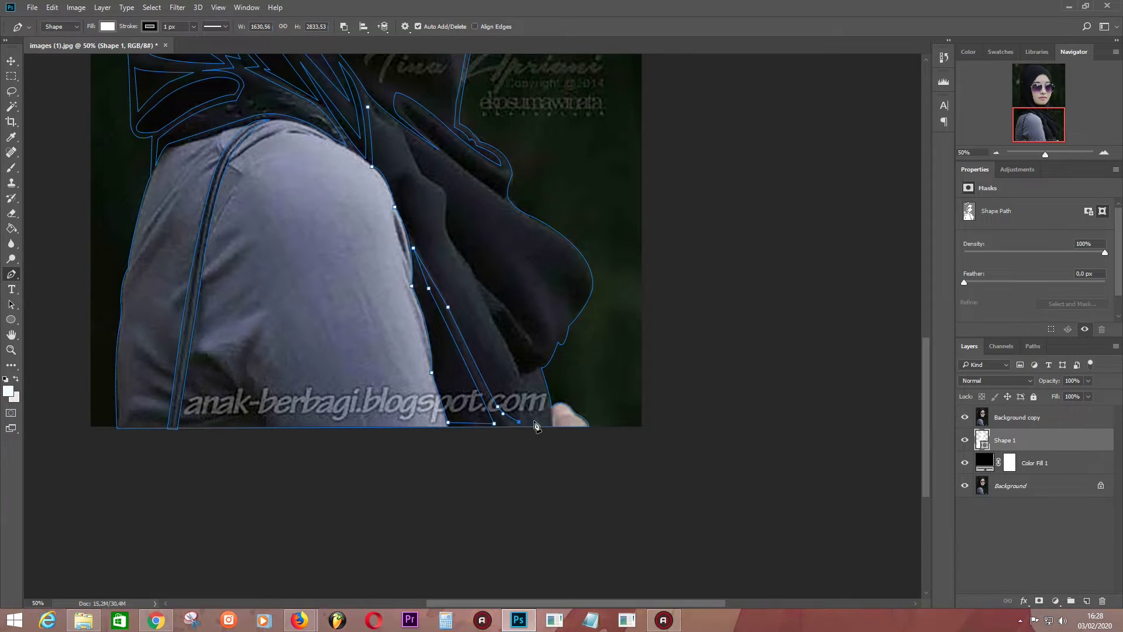
Trace the fold beside the sleeve and up the curve of the hijab front.
left_click(489, 334)
left_click(473, 279)
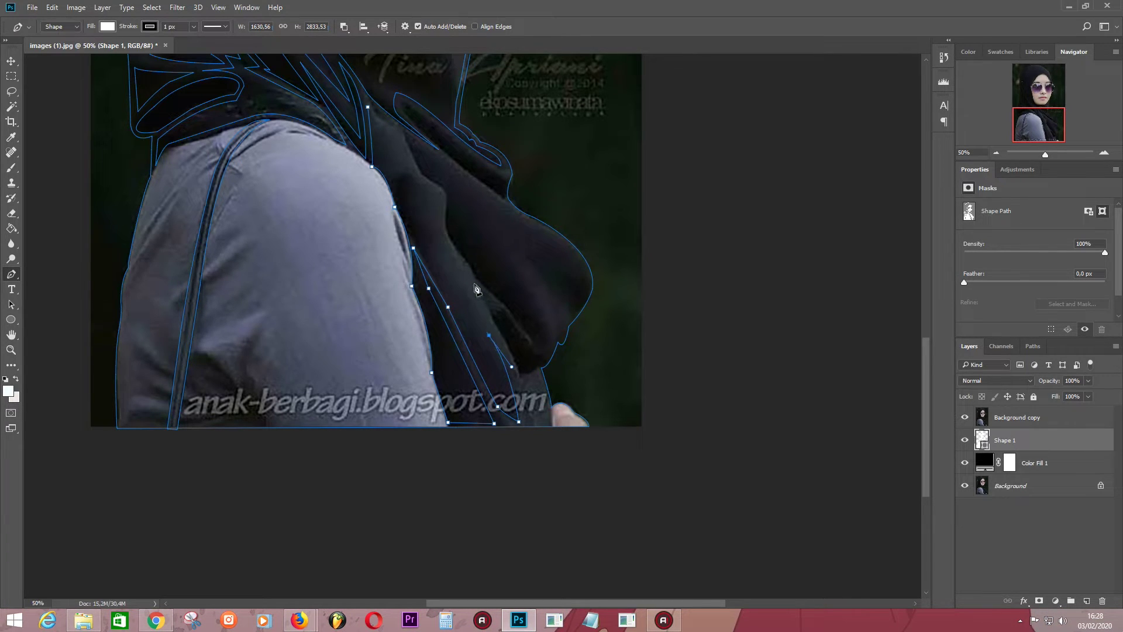
left_click(494, 317)
left_click(517, 374)
left_click(556, 349)
left_click(566, 320)
left_click(578, 259)
Trace along the hijab edge near the top and down the chest fold.
left_click(502, 177)
left_click(410, 107)
left_click(472, 177)
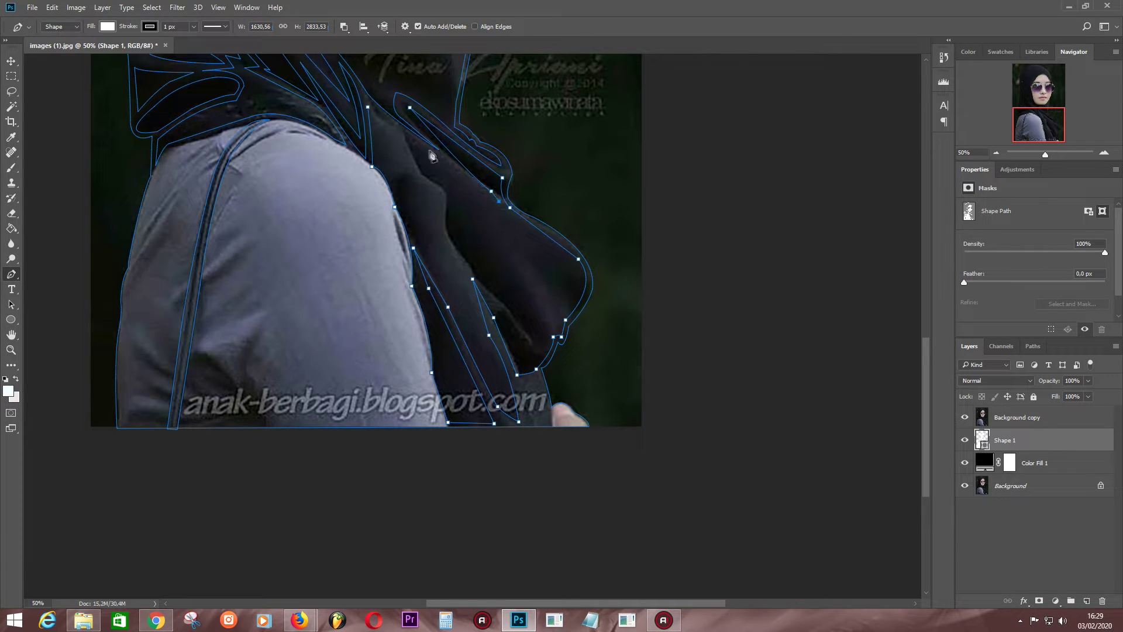
left_click(406, 135)
left_click(421, 174)
left_click(447, 199)
left_click(470, 266)
left_click(511, 309)
left_click(533, 348)
Bring the fold outline back toward its top, then hide the photo to preview.
left_click(502, 313)
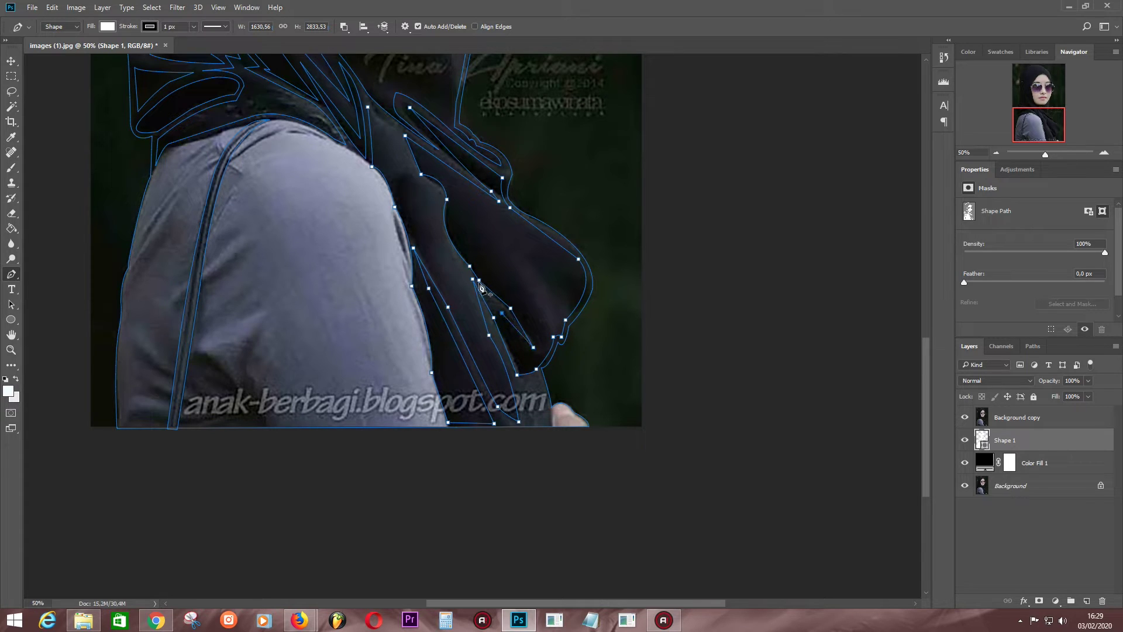
left_click(436, 195)
left_click(411, 176)
left_click(397, 136)
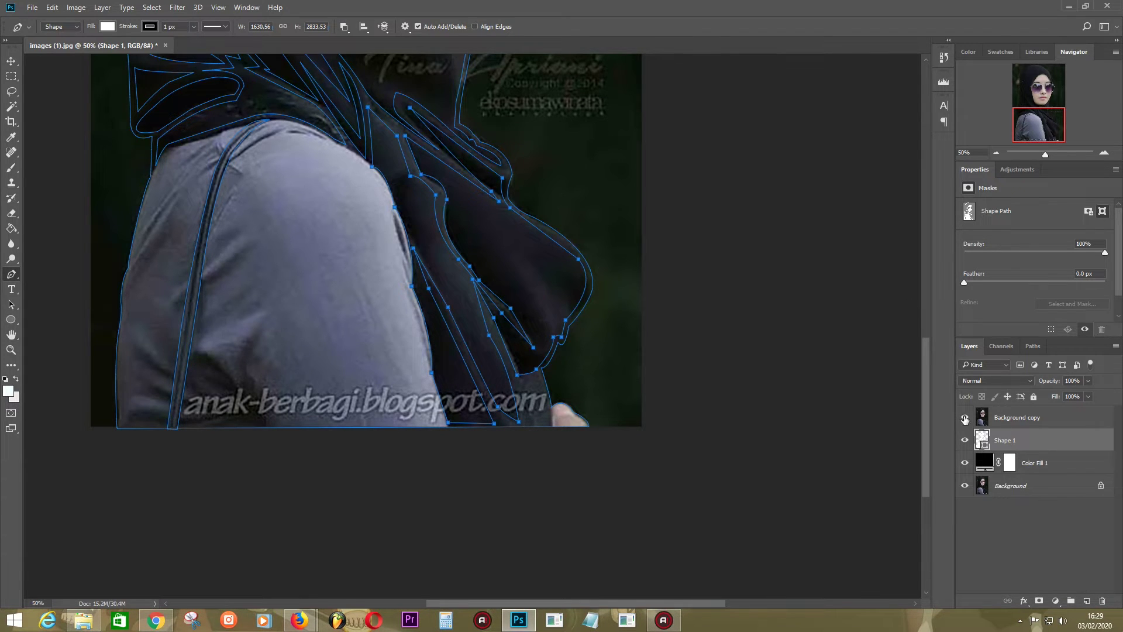
left_click(965, 419)
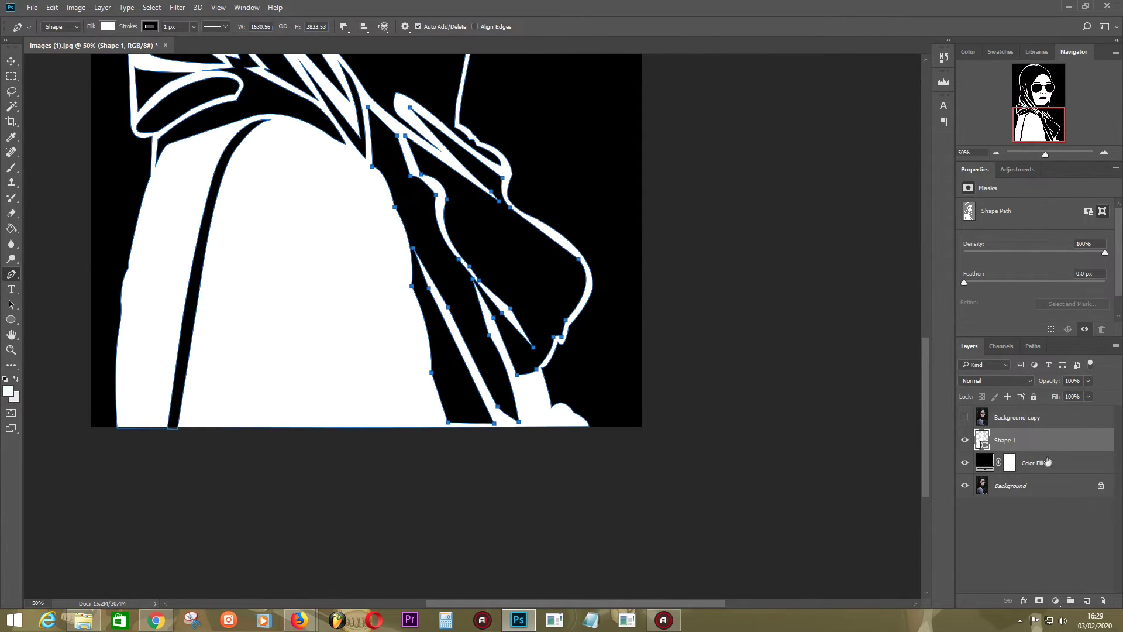
Show the photo, add points on the lower fold, and move to the sleeve area.
left_click(965, 417)
left_click(520, 382)
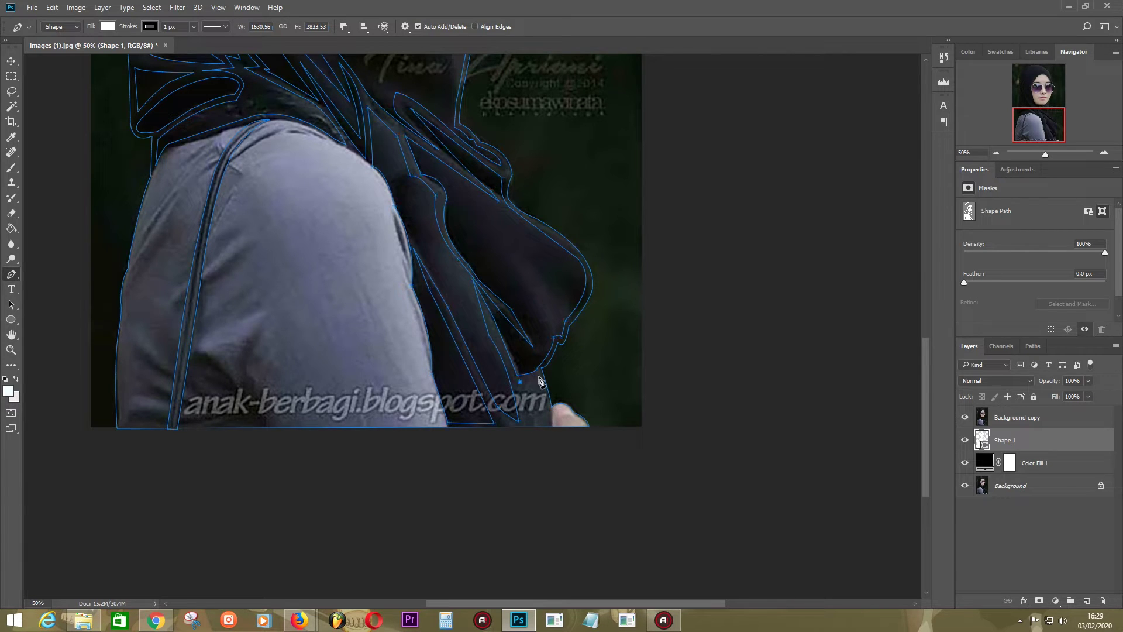
left_click(529, 421)
left_click(964, 417)
left_click_drag(266, 286, 420, 272)
Draw a closed curved crease shape on the lower sleeve, previewing it without the photo.
left_click(419, 317)
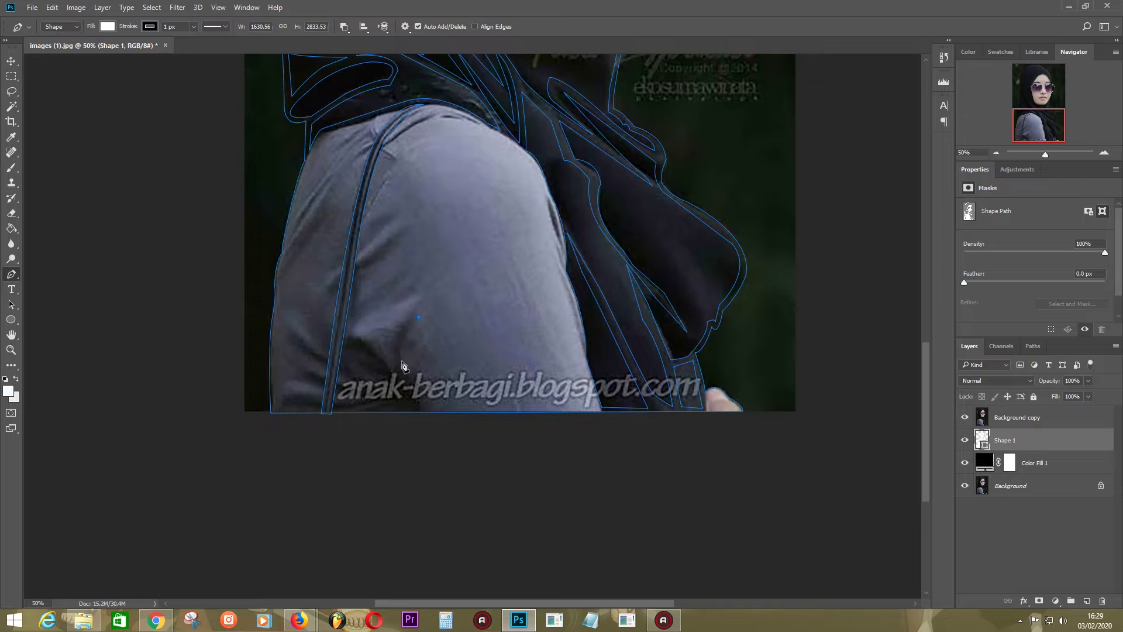
left_click_drag(408, 370, 419, 414)
left_click(407, 407)
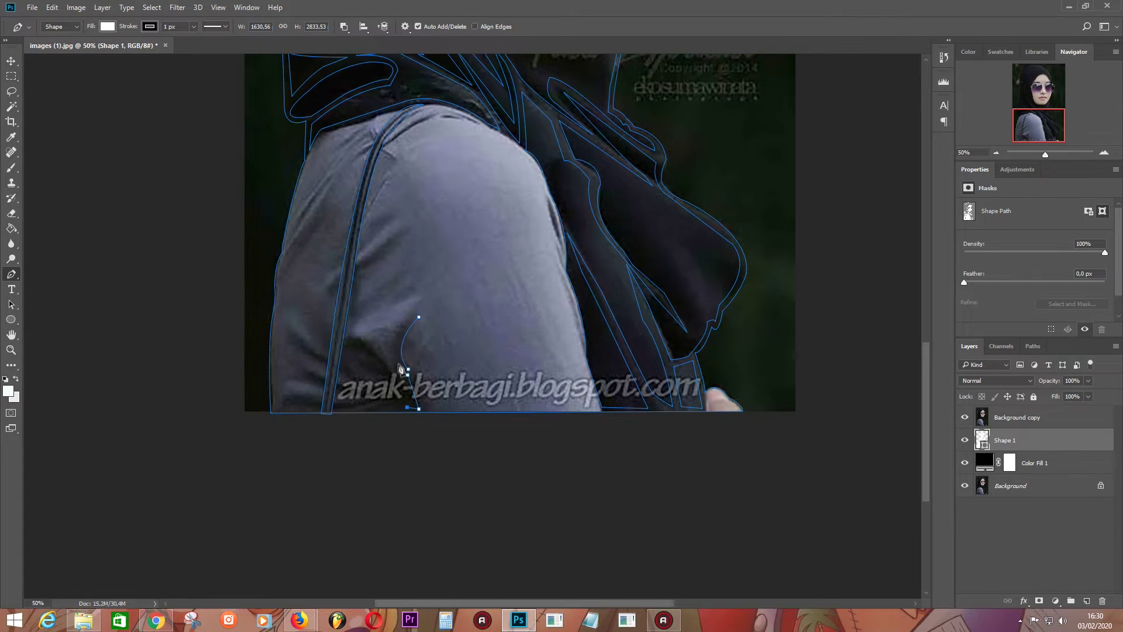
left_click(965, 417)
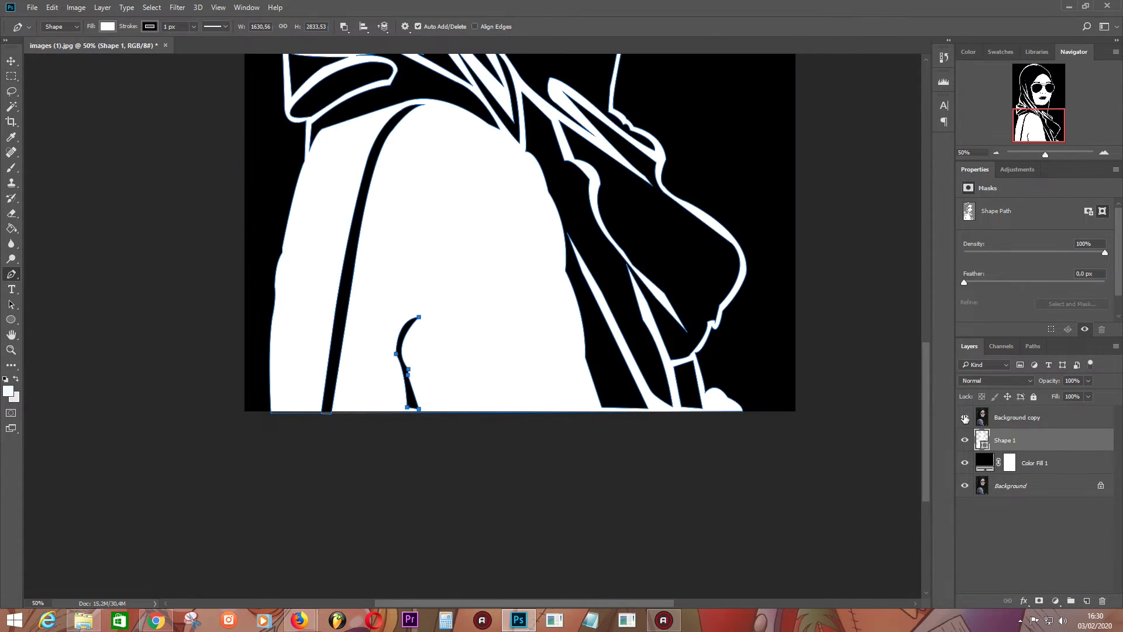
left_click(351, 345)
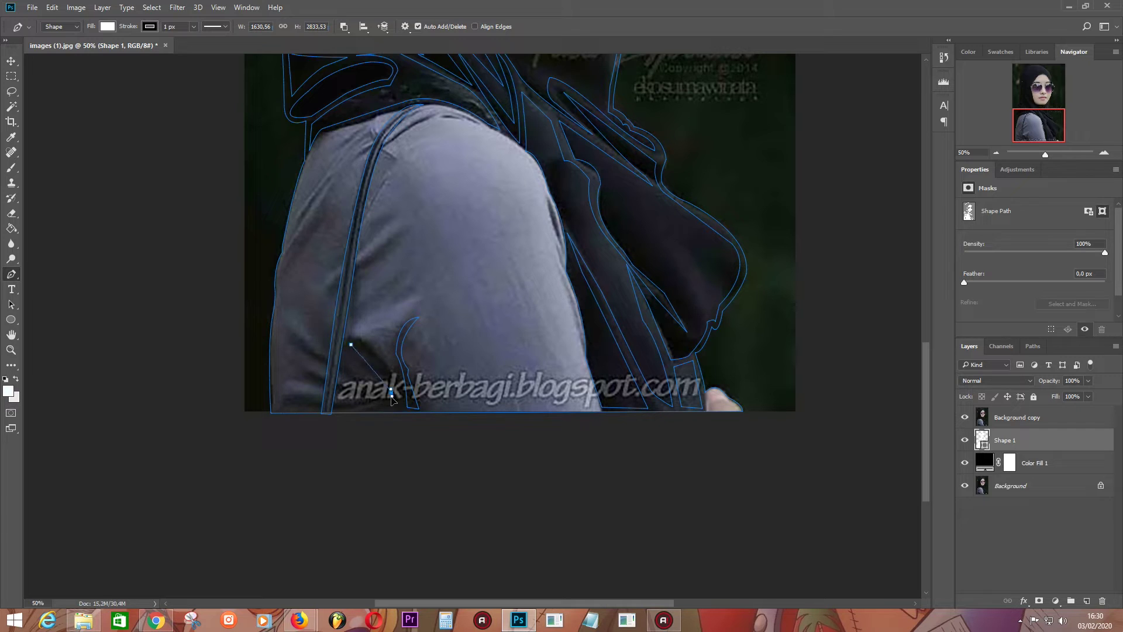
left_click_drag(391, 379, 391, 393)
mouse_move(351, 345)
left_mouse_down()
mouse_move(311, 331)
mouse_move(358, 350)
left_mouse_up()
Draw a closed curved fold along the sleeve bottom, preview it, and select Background copy.
left_click(380, 394)
left_click_drag(297, 397, 265, 386)
left_click_drag(380, 394, 425, 380)
left_click(967, 416)
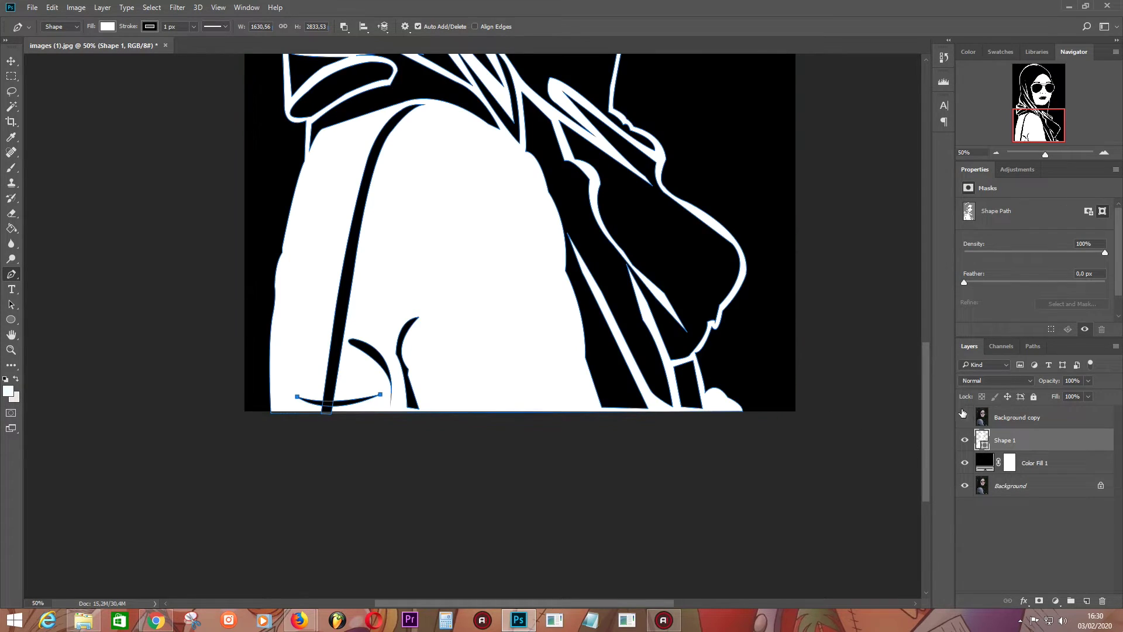
left_click(1037, 421)
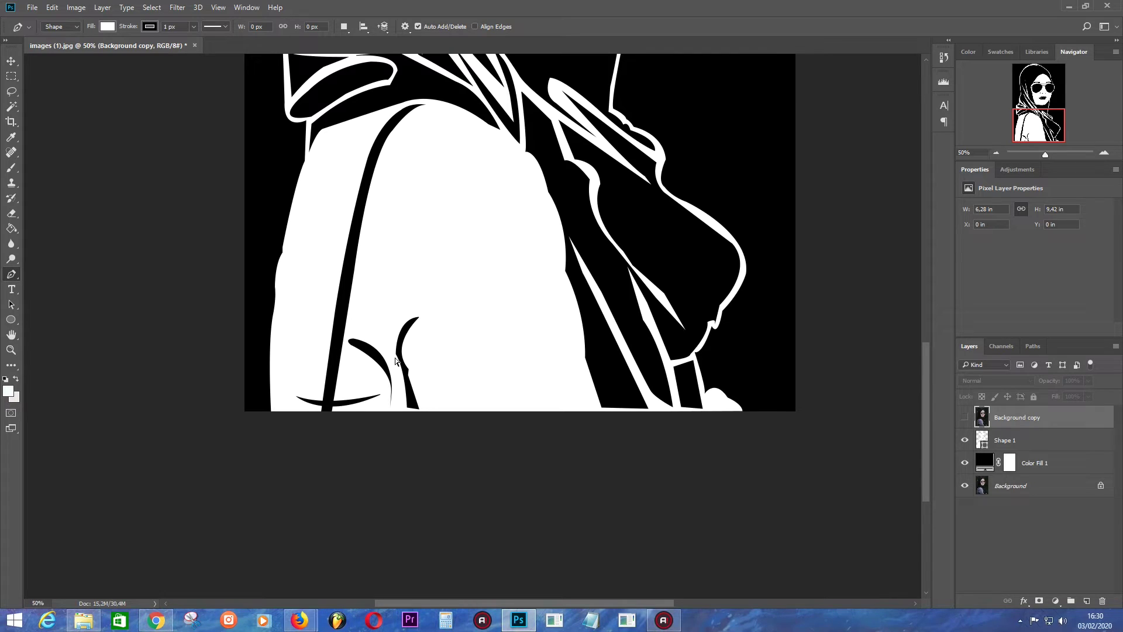
scroll(395, 361, "down", 1)
scroll(396, 361, "down", 1)
scroll(396, 361, "down", 1)
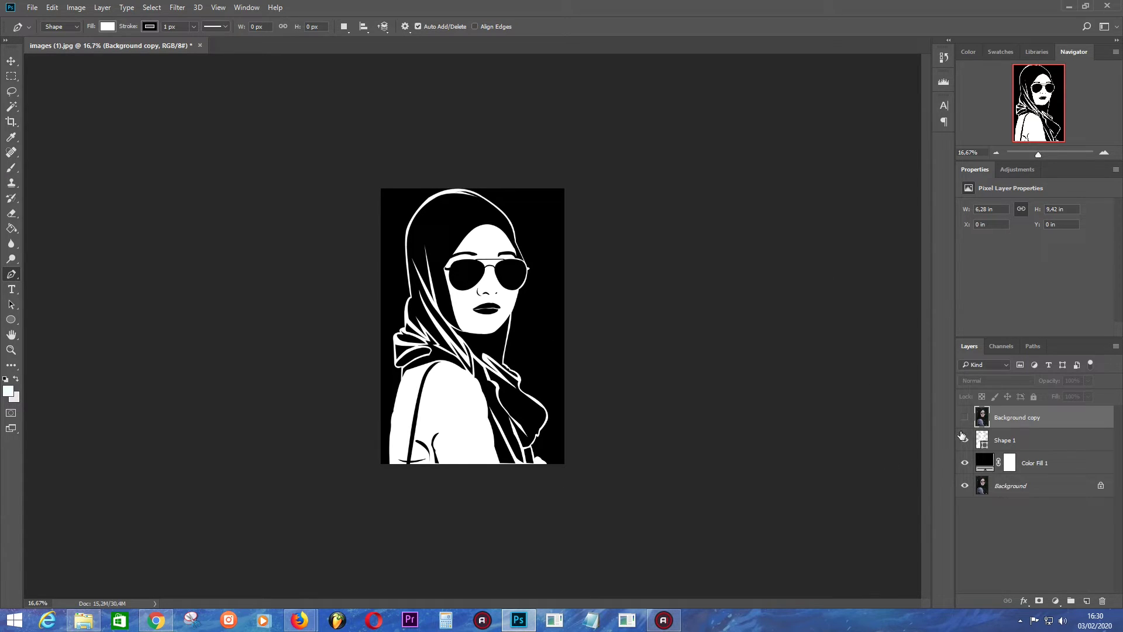
left_click(966, 418)
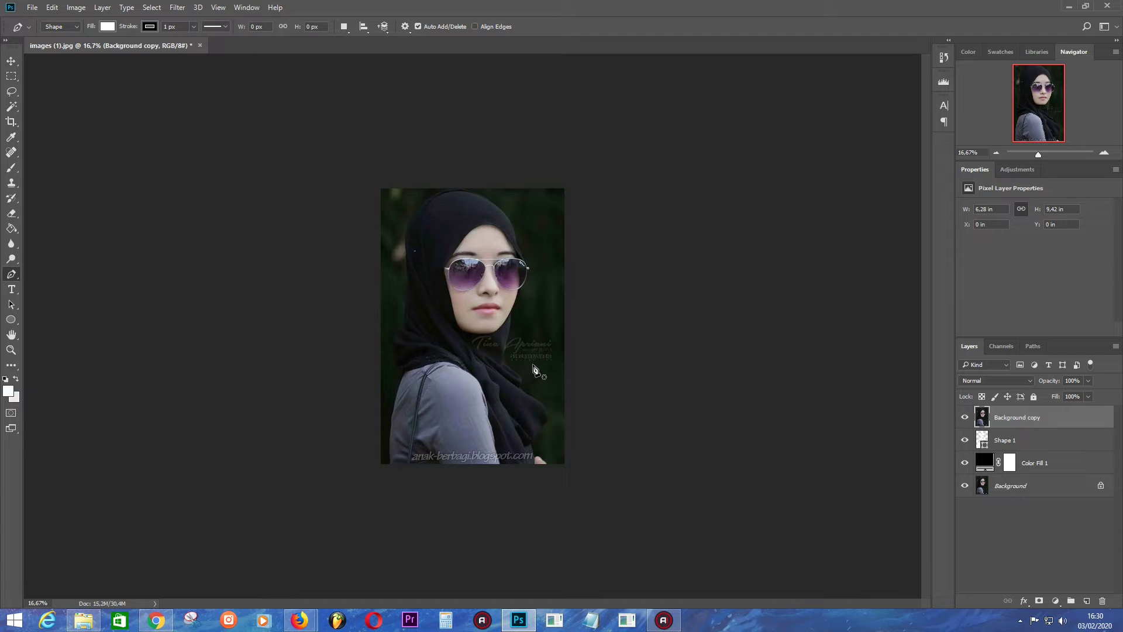
scroll(532, 364, "up", 1)
scroll(596, 325, "up", 2)
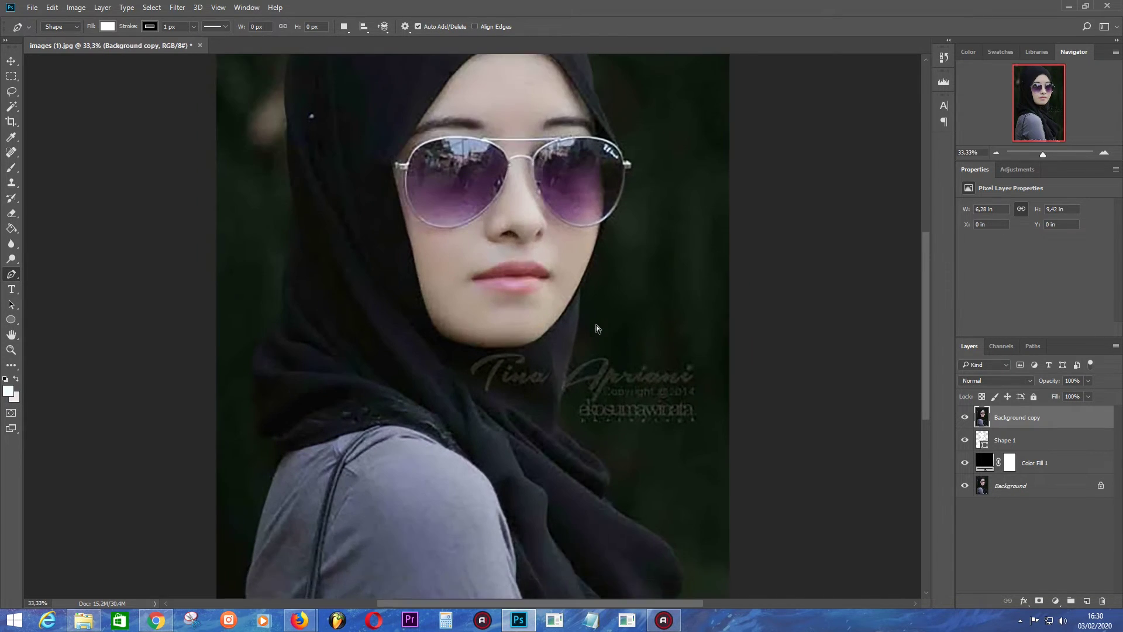
scroll(702, 263, "up", 3)
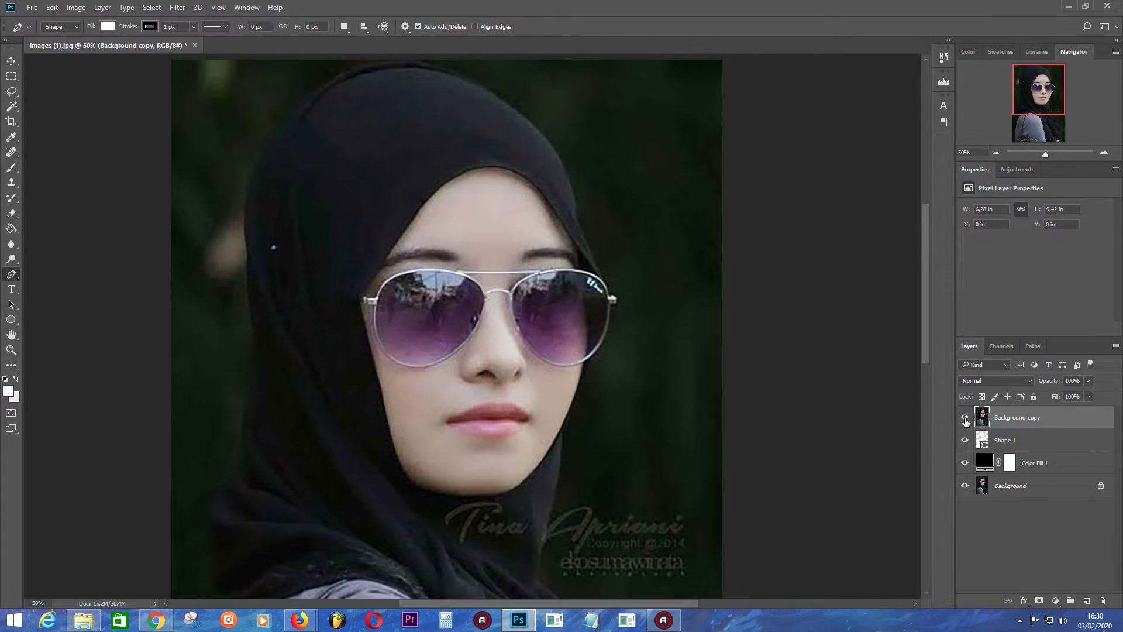
left_click(965, 417)
Set Shape 1 to Combine Shapes and trace a small detail on the glasses' top-right frame.
left_click(966, 418)
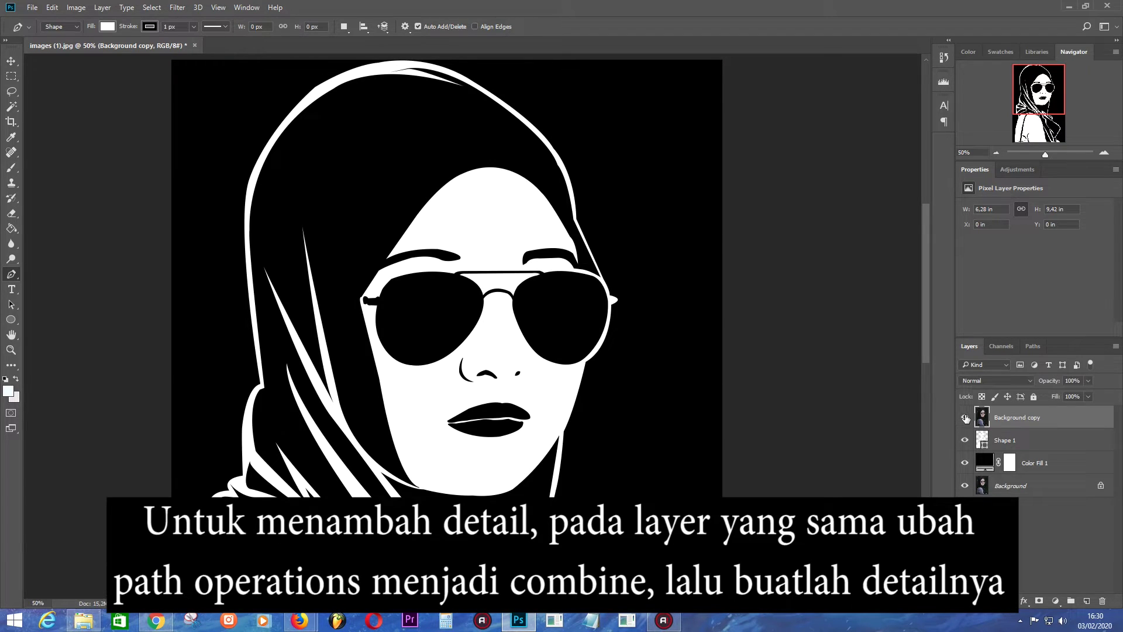
left_click(1035, 444)
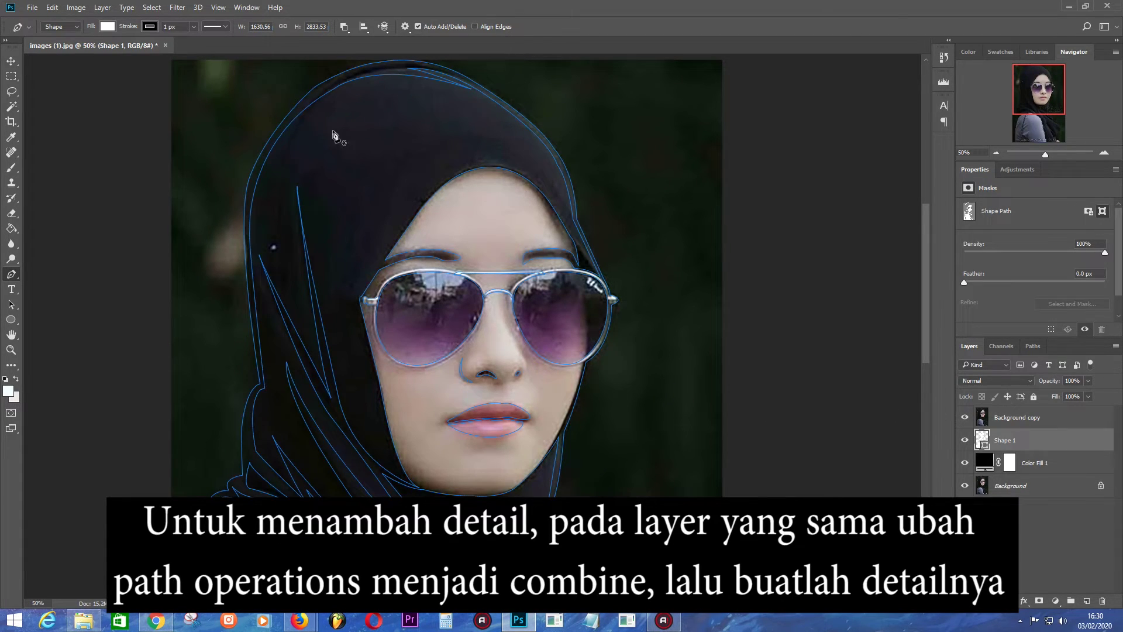
left_click(345, 27)
left_click(363, 53)
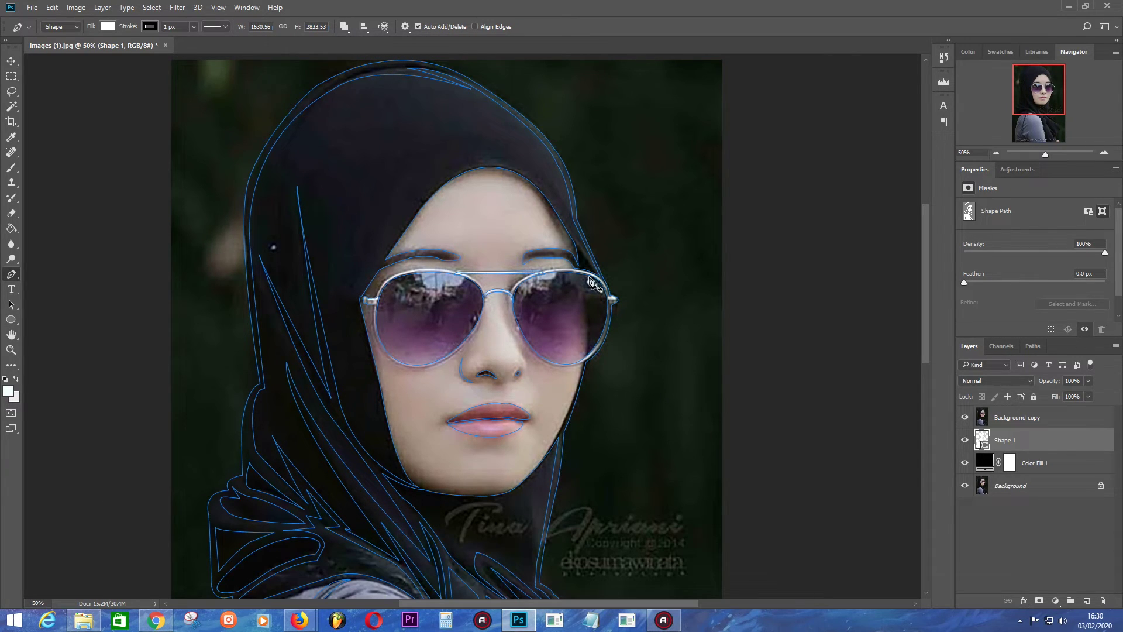
key("ctrl+plus")
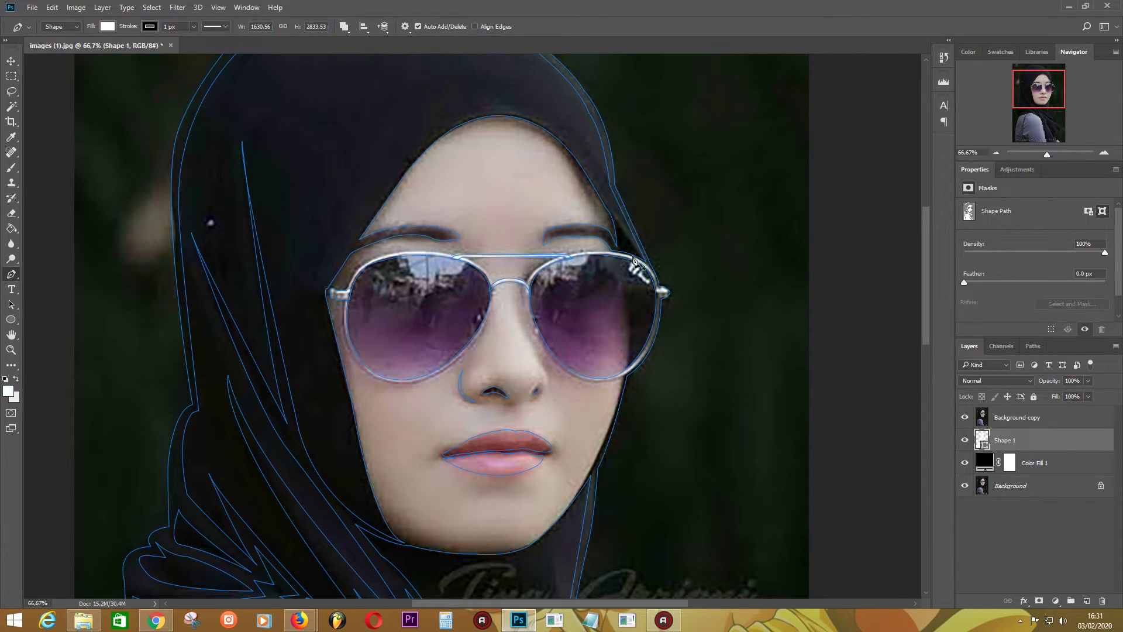
left_click(633, 257)
left_click(649, 283)
left_click(633, 257)
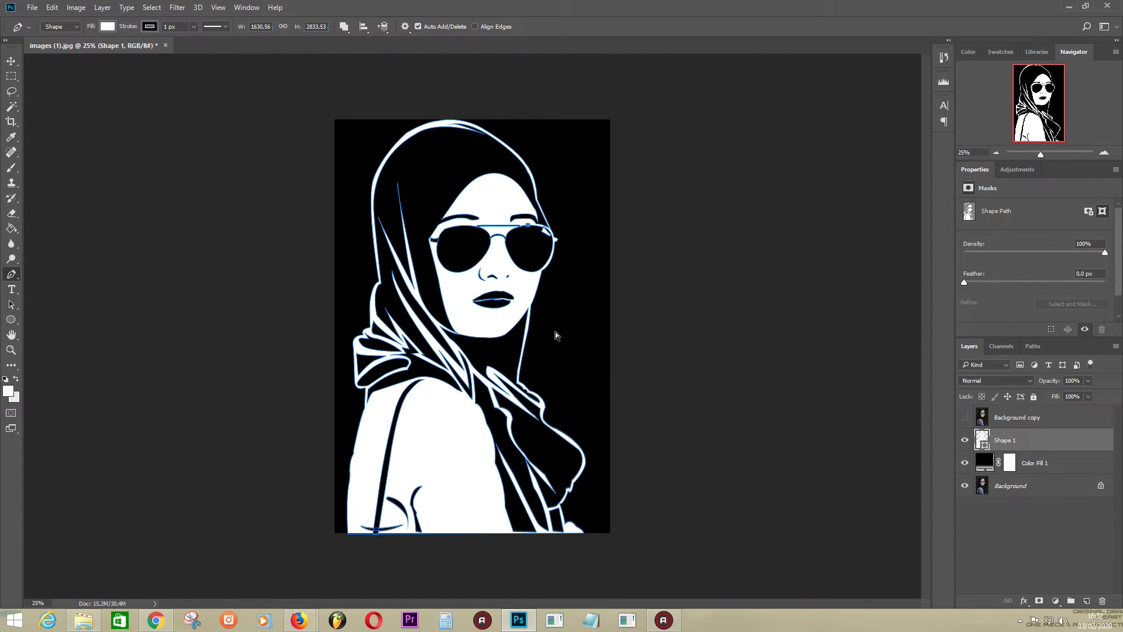
Draw a closed jagged reflection streak inside the right sunglasses lens.
key("ctrl+plus")
key("ctrl+plus")
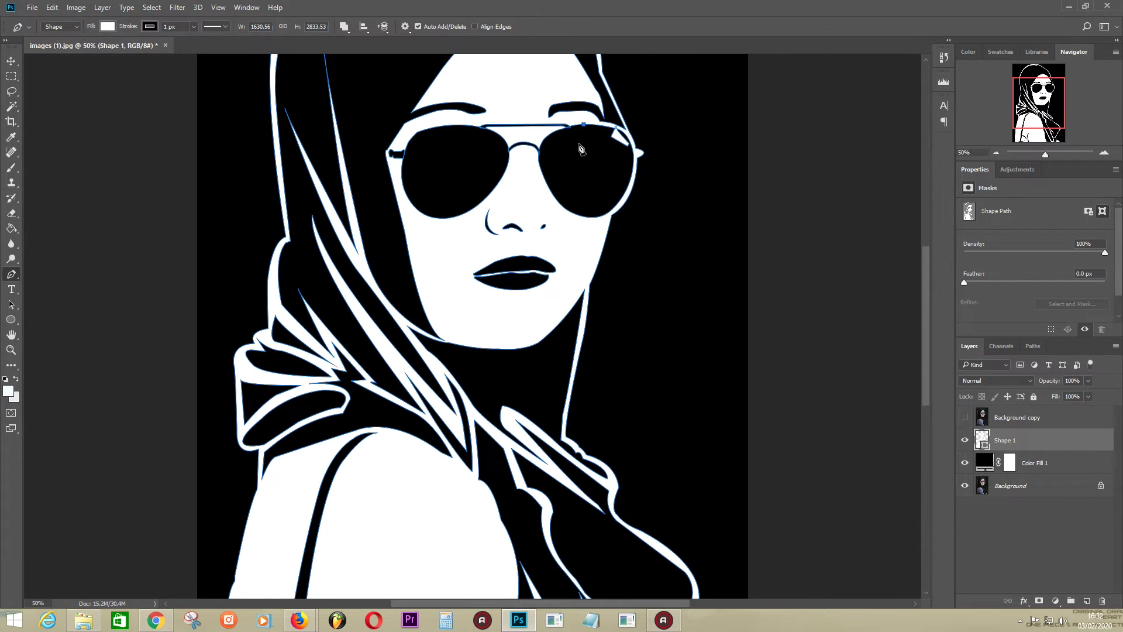
left_click(585, 153)
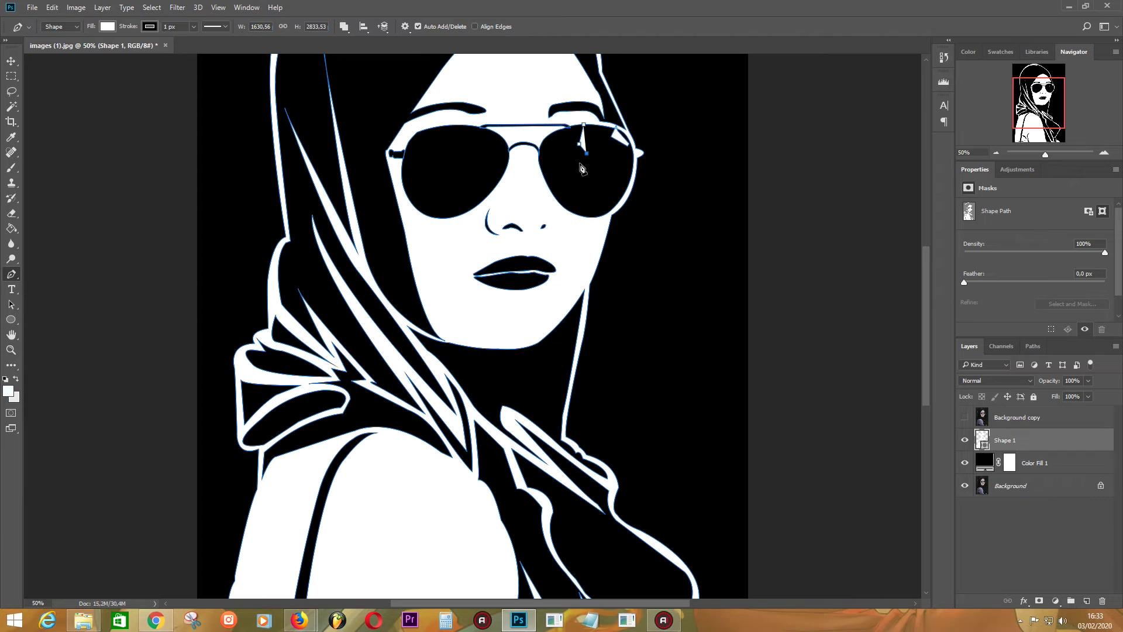
left_click(579, 163)
left_click(579, 182)
left_click(560, 206)
left_click(586, 185)
left_click(595, 154)
left_click(585, 141)
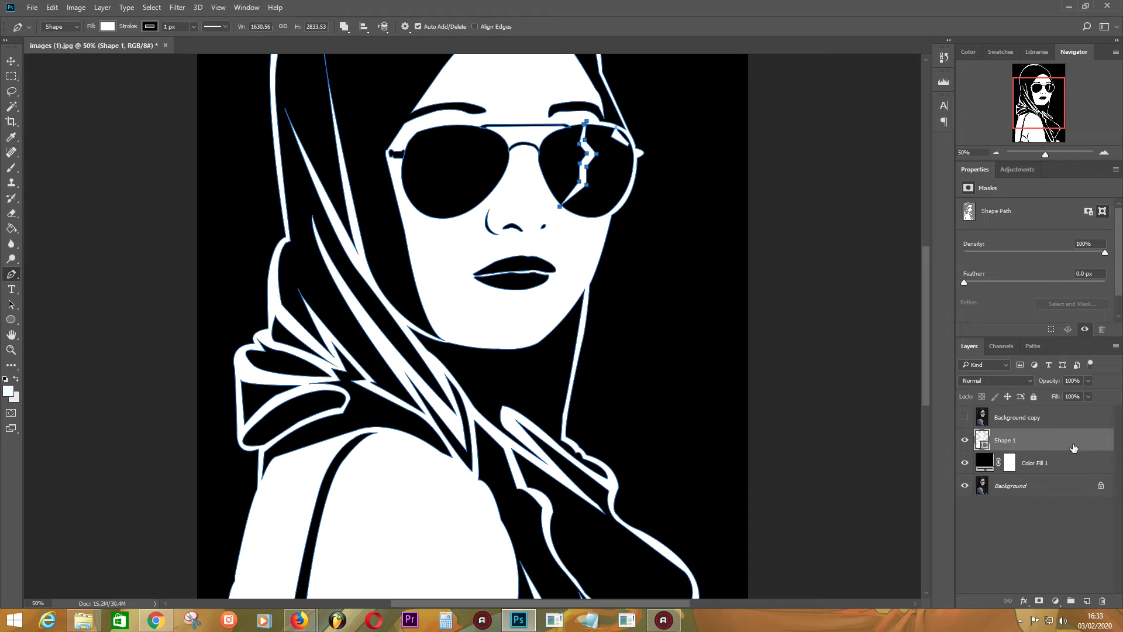
left_click(1051, 415)
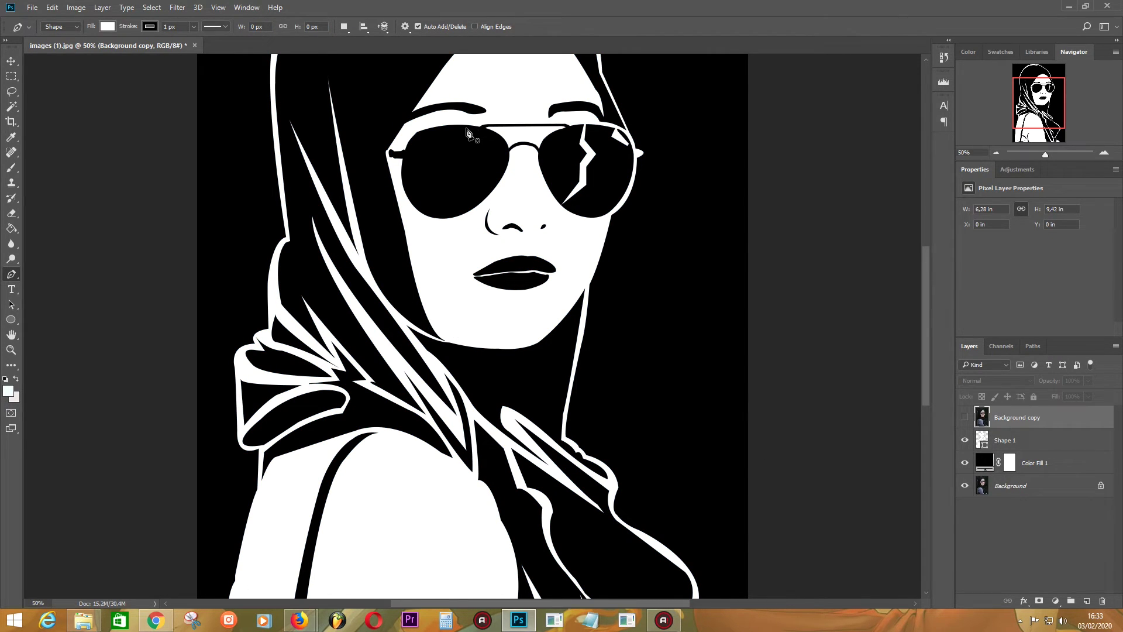
mouse_move(714, 225)
left_mouse_down()
mouse_move(802, 325)
mouse_move(589, 211)
left_mouse_up()
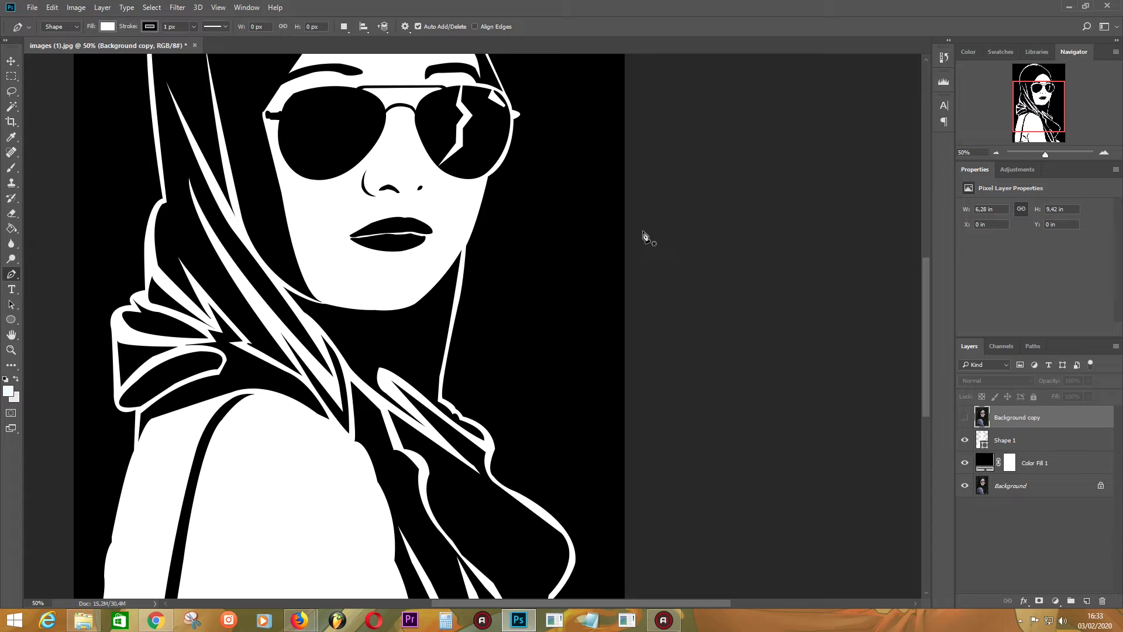
key("ctrl+minus")
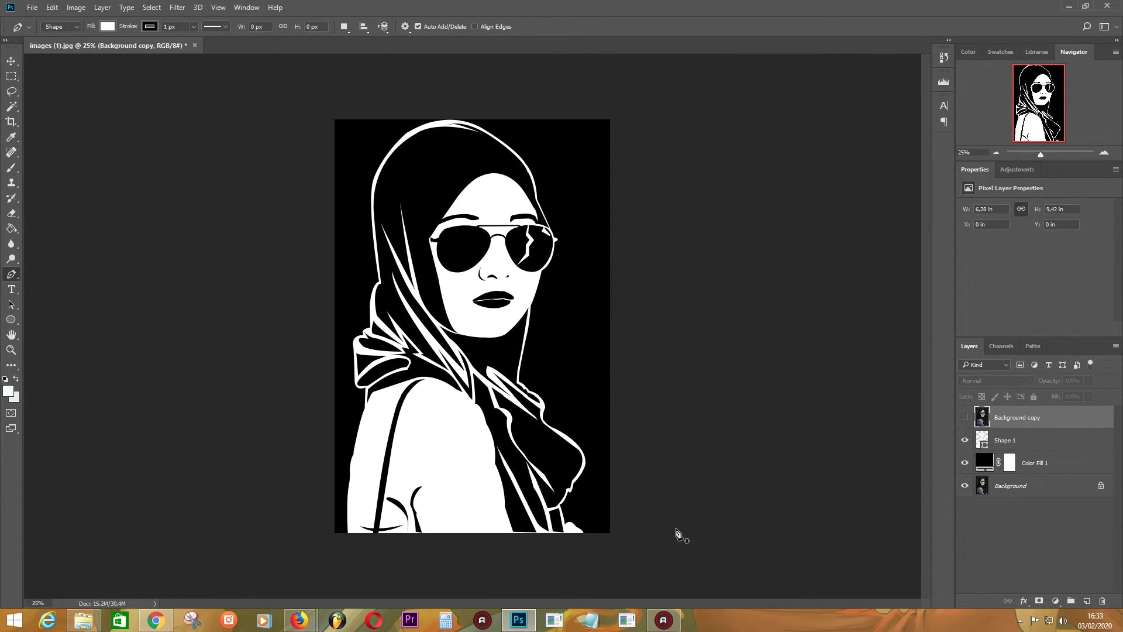
left_click(1021, 442)
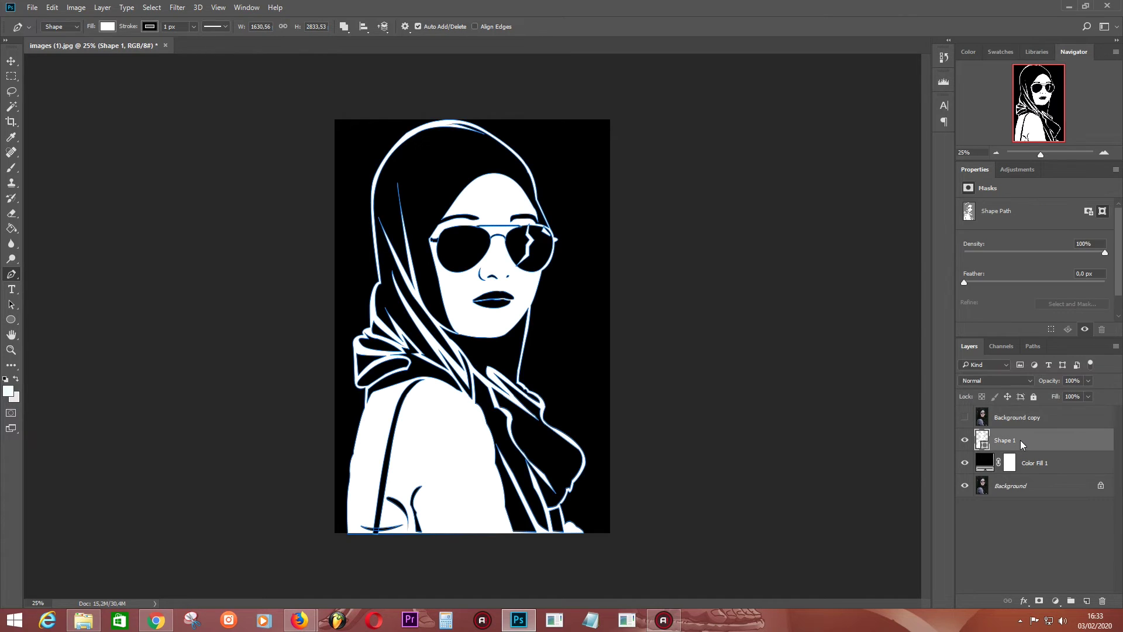
left_click(965, 462)
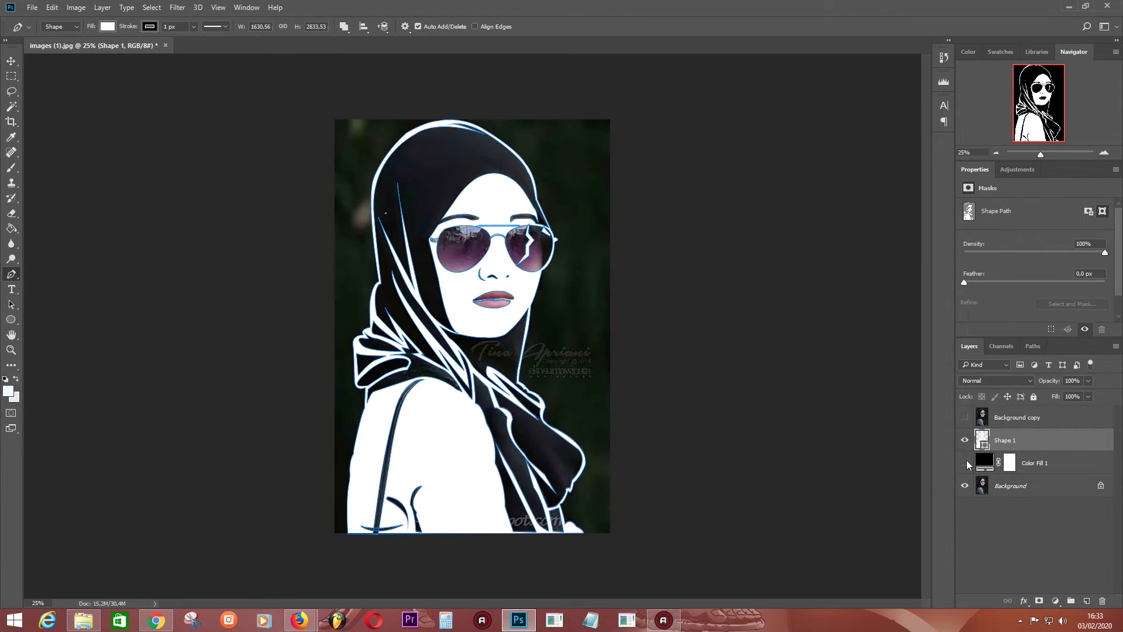
left_click(966, 463)
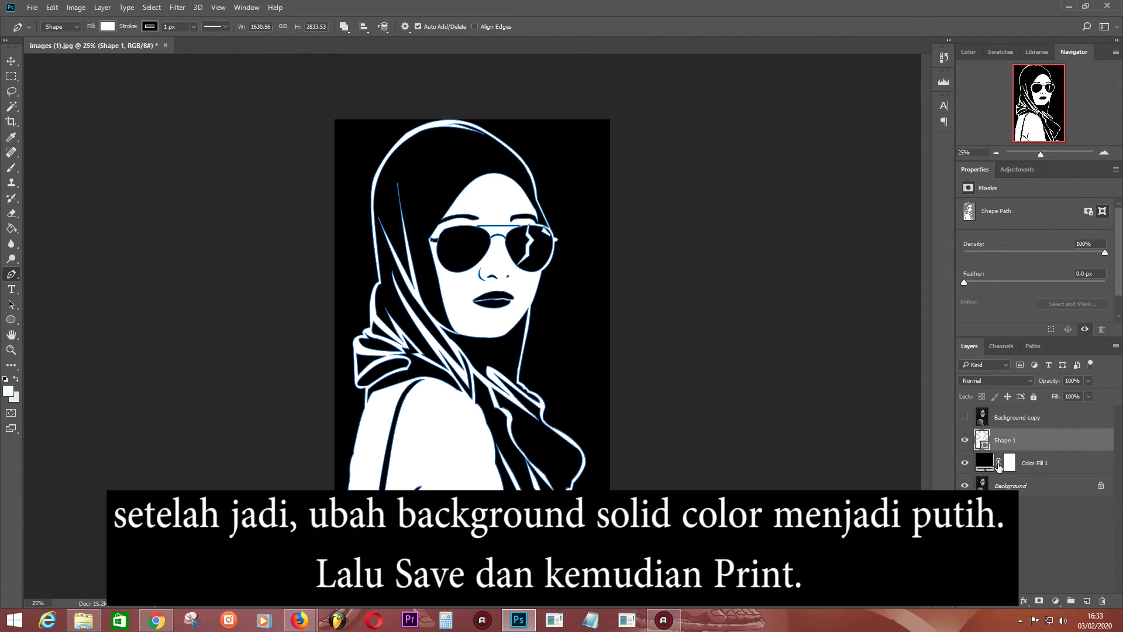
Set the Color Fill 1 layer's colour to white (ffffff).
left_click(990, 464)
double_click(983, 462)
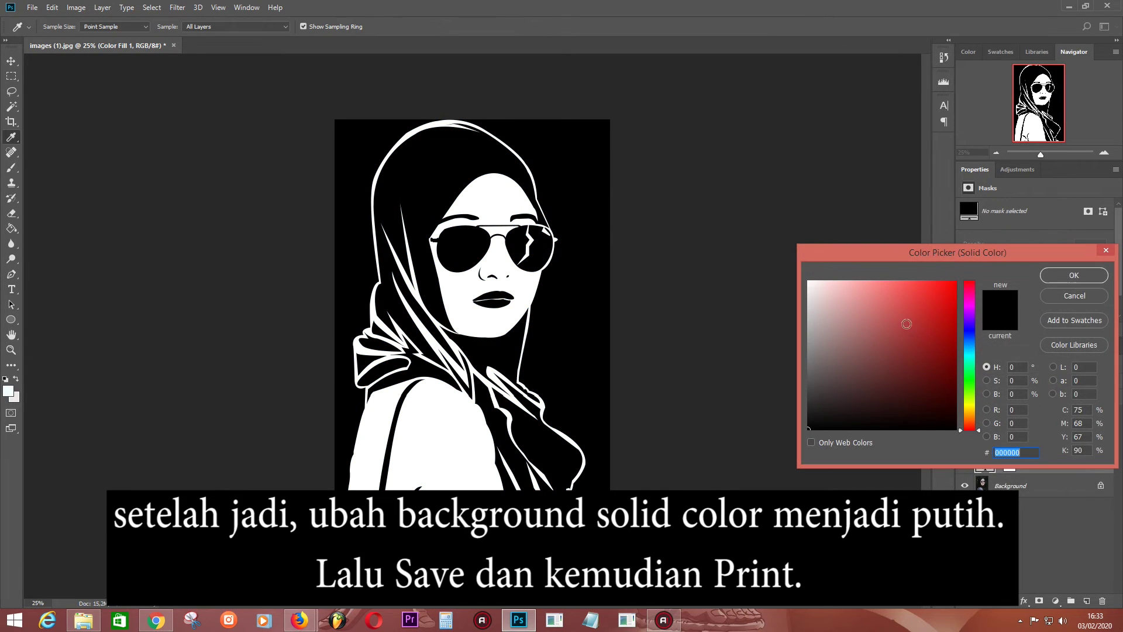
type("ffffff")
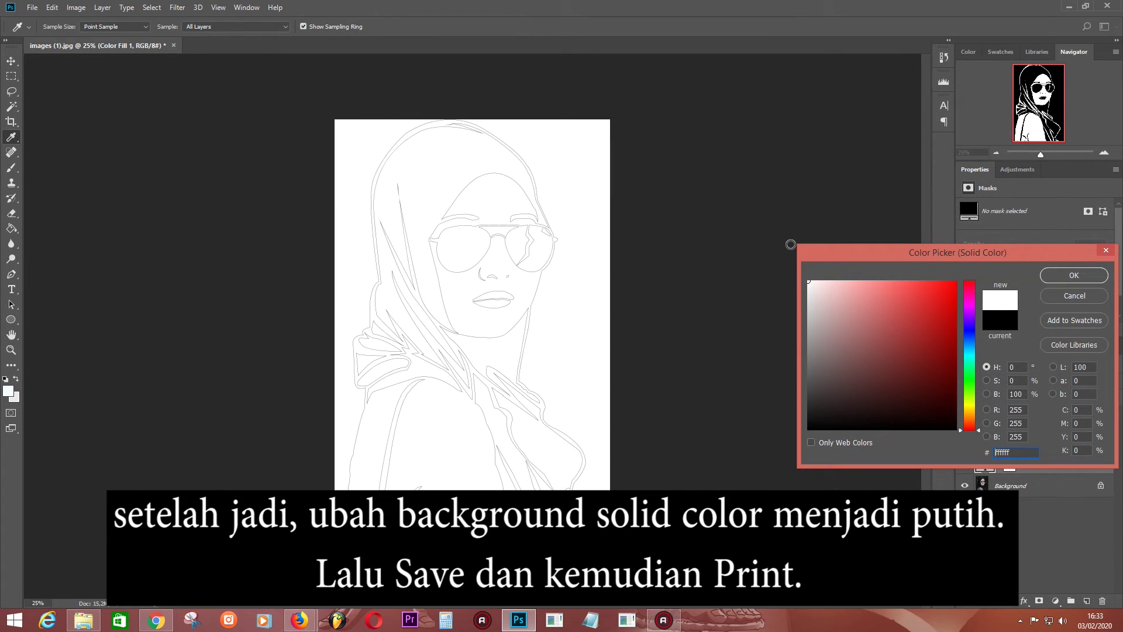
left_click(1065, 276)
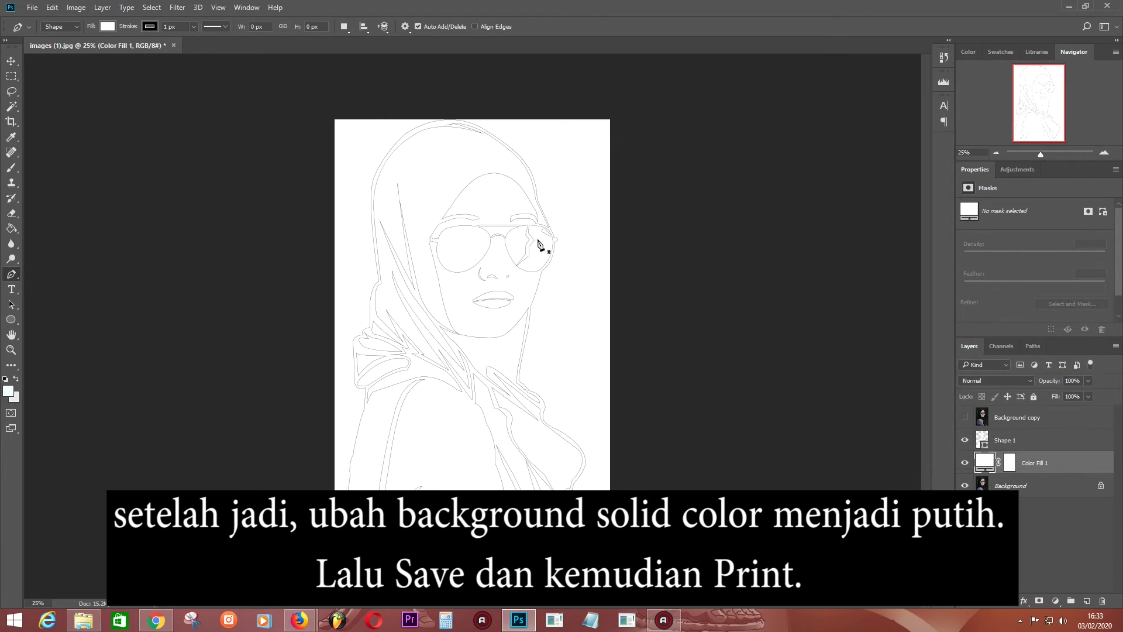